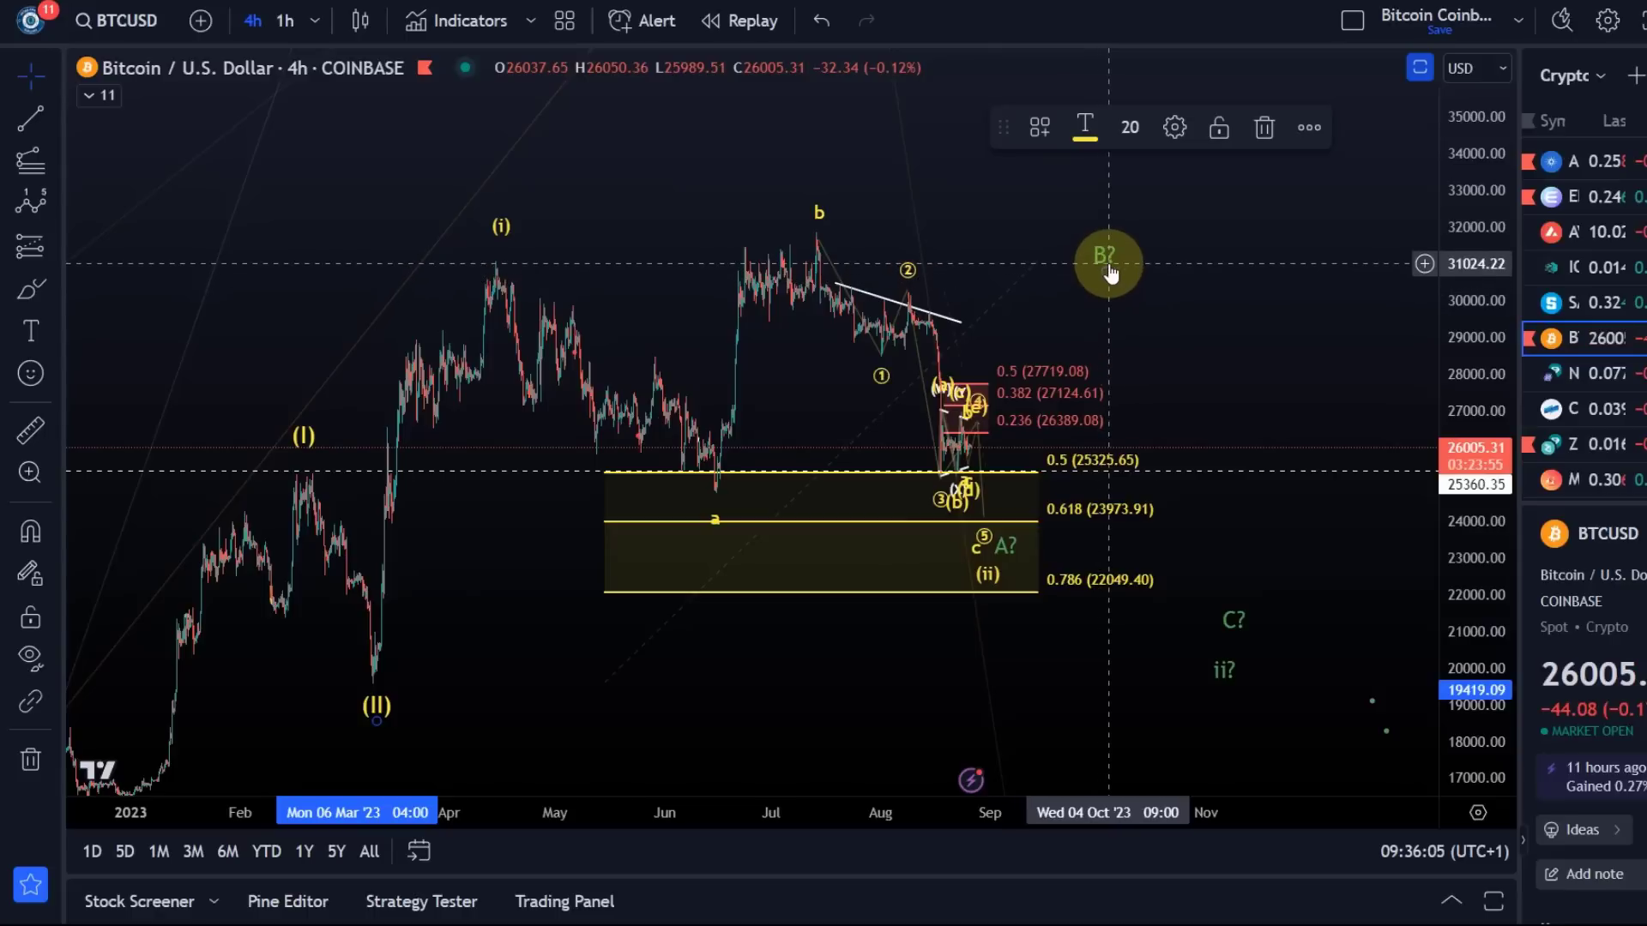
Move the green "B?" label down to about 30,414 near 10 October 2023
{"action": "left_click_drag", "start_coordinate": [1106, 267], "coordinate": [1147, 298]}
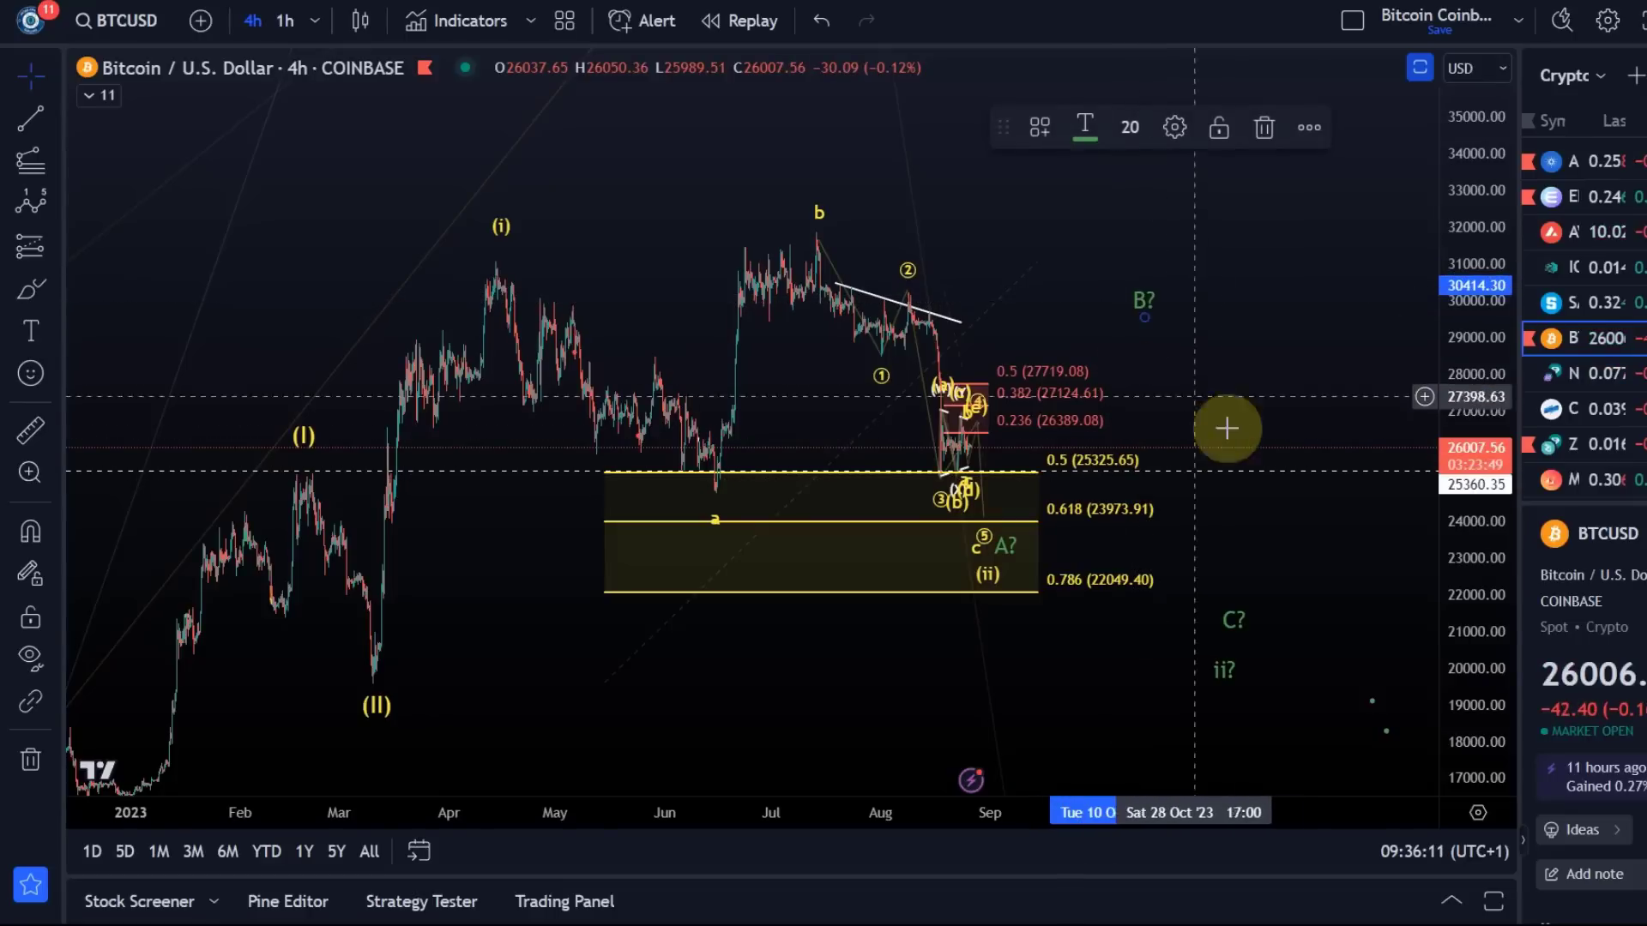
{"action": "left_click_drag", "start_coordinate": [1261, 522], "coordinate": [1356, 693]}
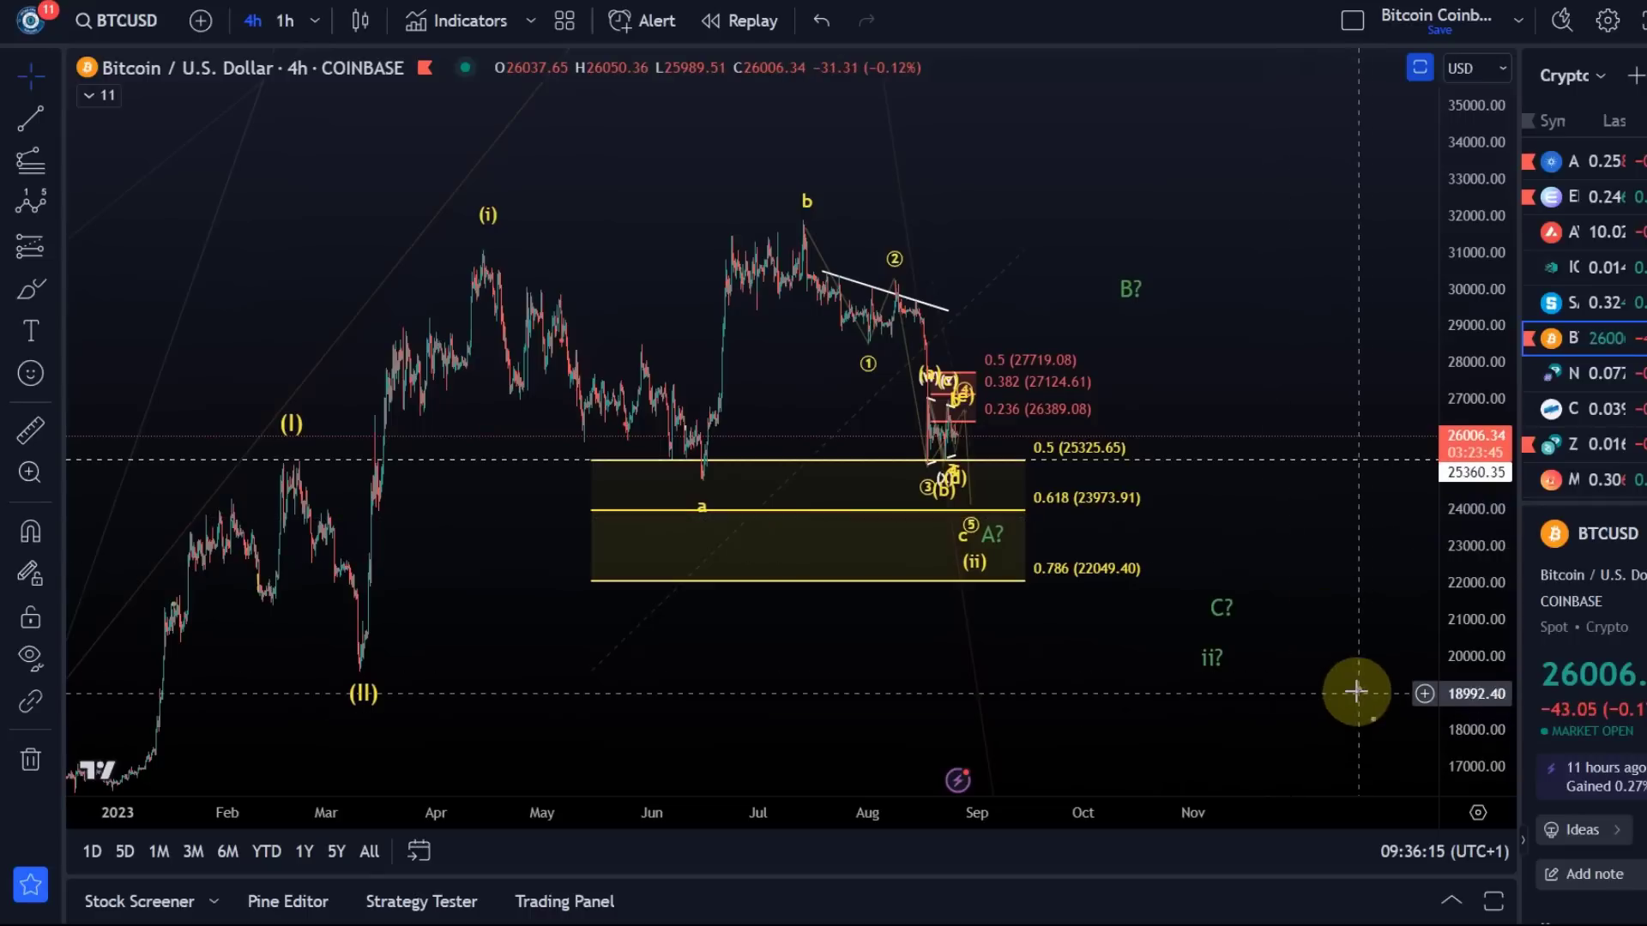
{"action": "left_click", "coordinate": [1373, 755]}
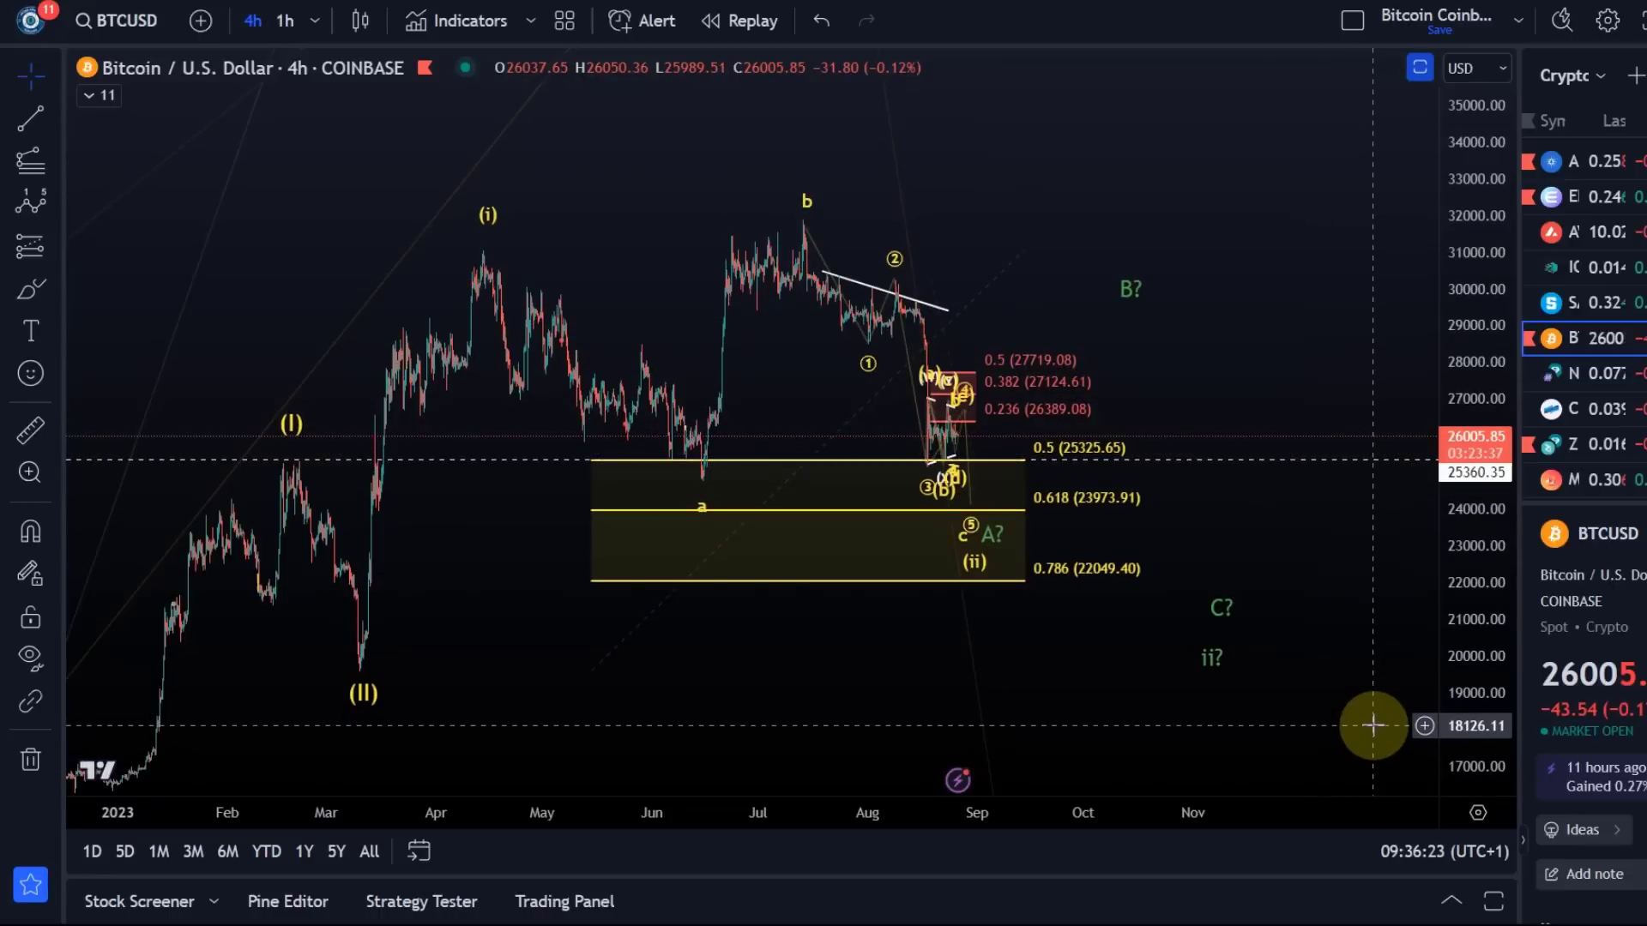
{"action": "left_click_drag", "start_coordinate": [1032, 661], "coordinate": [1101, 621]}
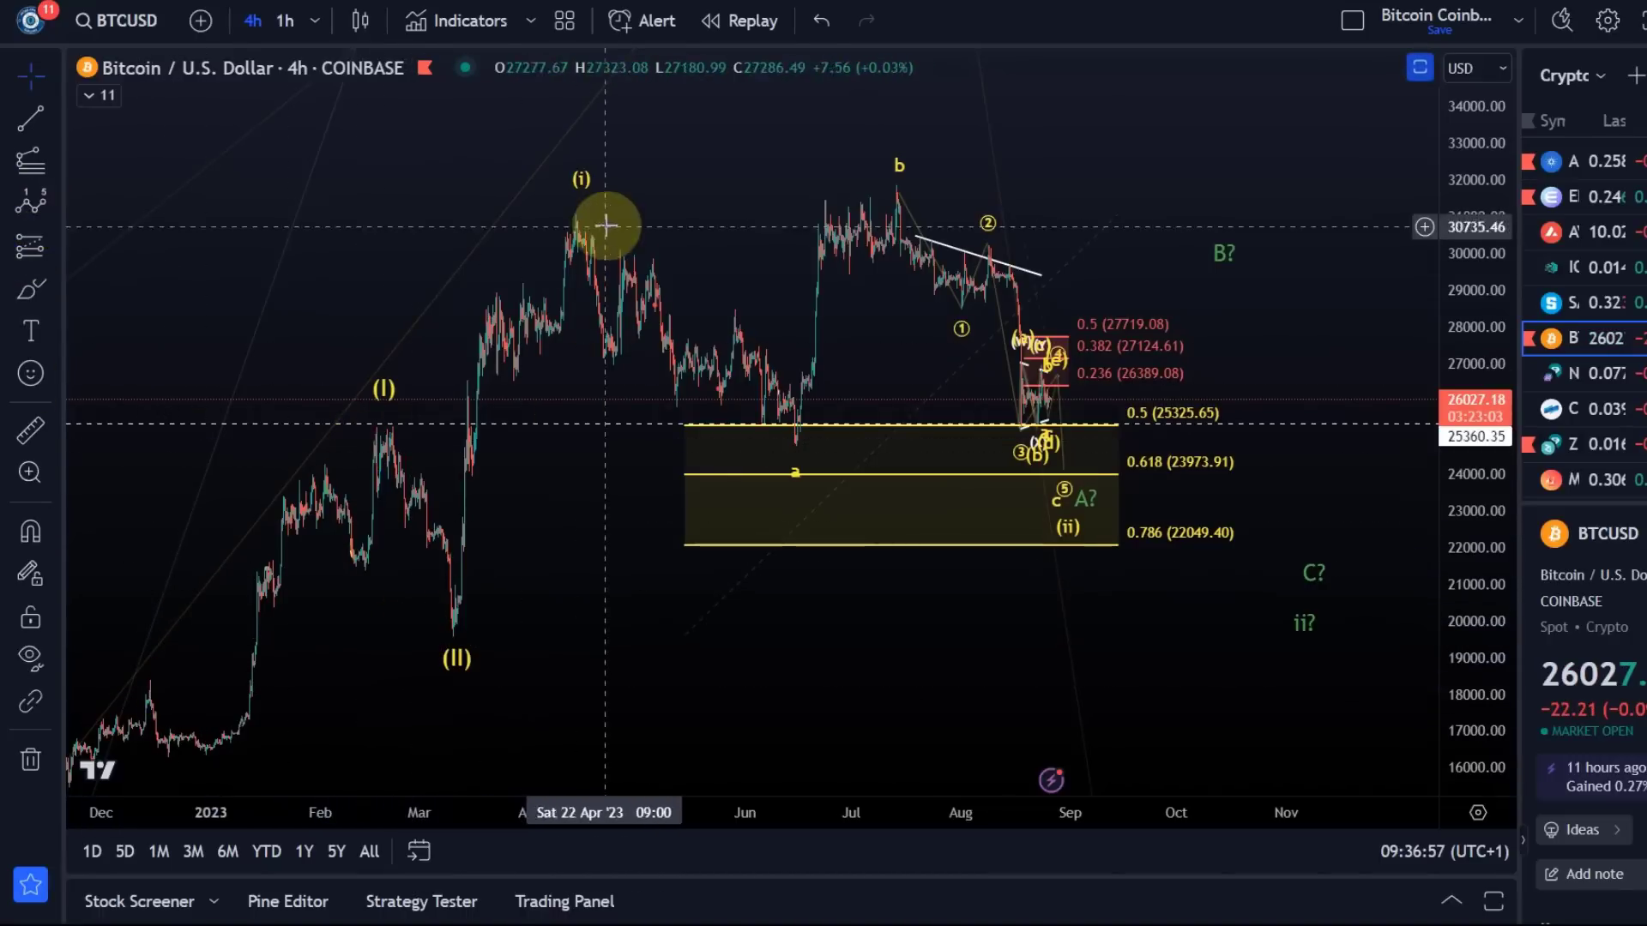
Sketch a green brush path from wave (i) through waves a and b down to circled wave 3, and undo it
{"action": "left_click", "coordinate": [28, 286]}
{"action": "mouse_move", "coordinate": [547, 218]}
{"action": "left_mouse_down"}
{"action": "mouse_move", "coordinate": [772, 445]}
{"action": "mouse_move", "coordinate": [895, 165]}
{"action": "mouse_move", "coordinate": [1029, 456]}
{"action": "left_mouse_up"}
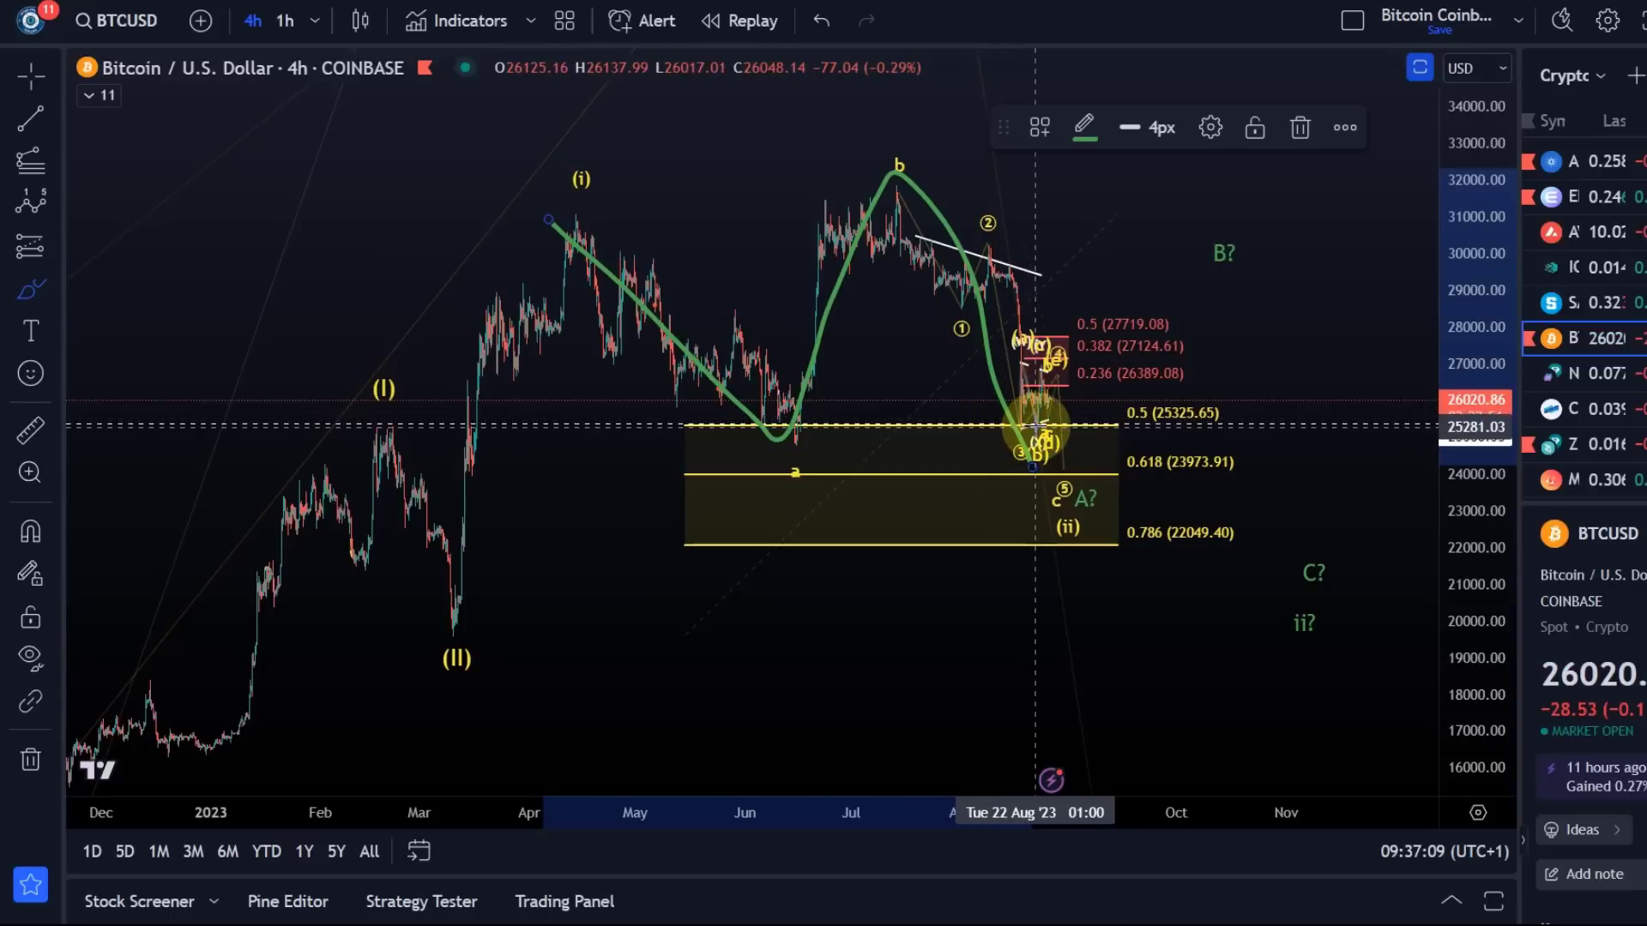
{"action": "left_click", "coordinate": [821, 24]}
Undo the accidental shift of the yellow Fibonacci retracement zone
{"action": "scroll", "coordinate": [752, 156], "scroll_direction": "up", "scroll_amount": 2}
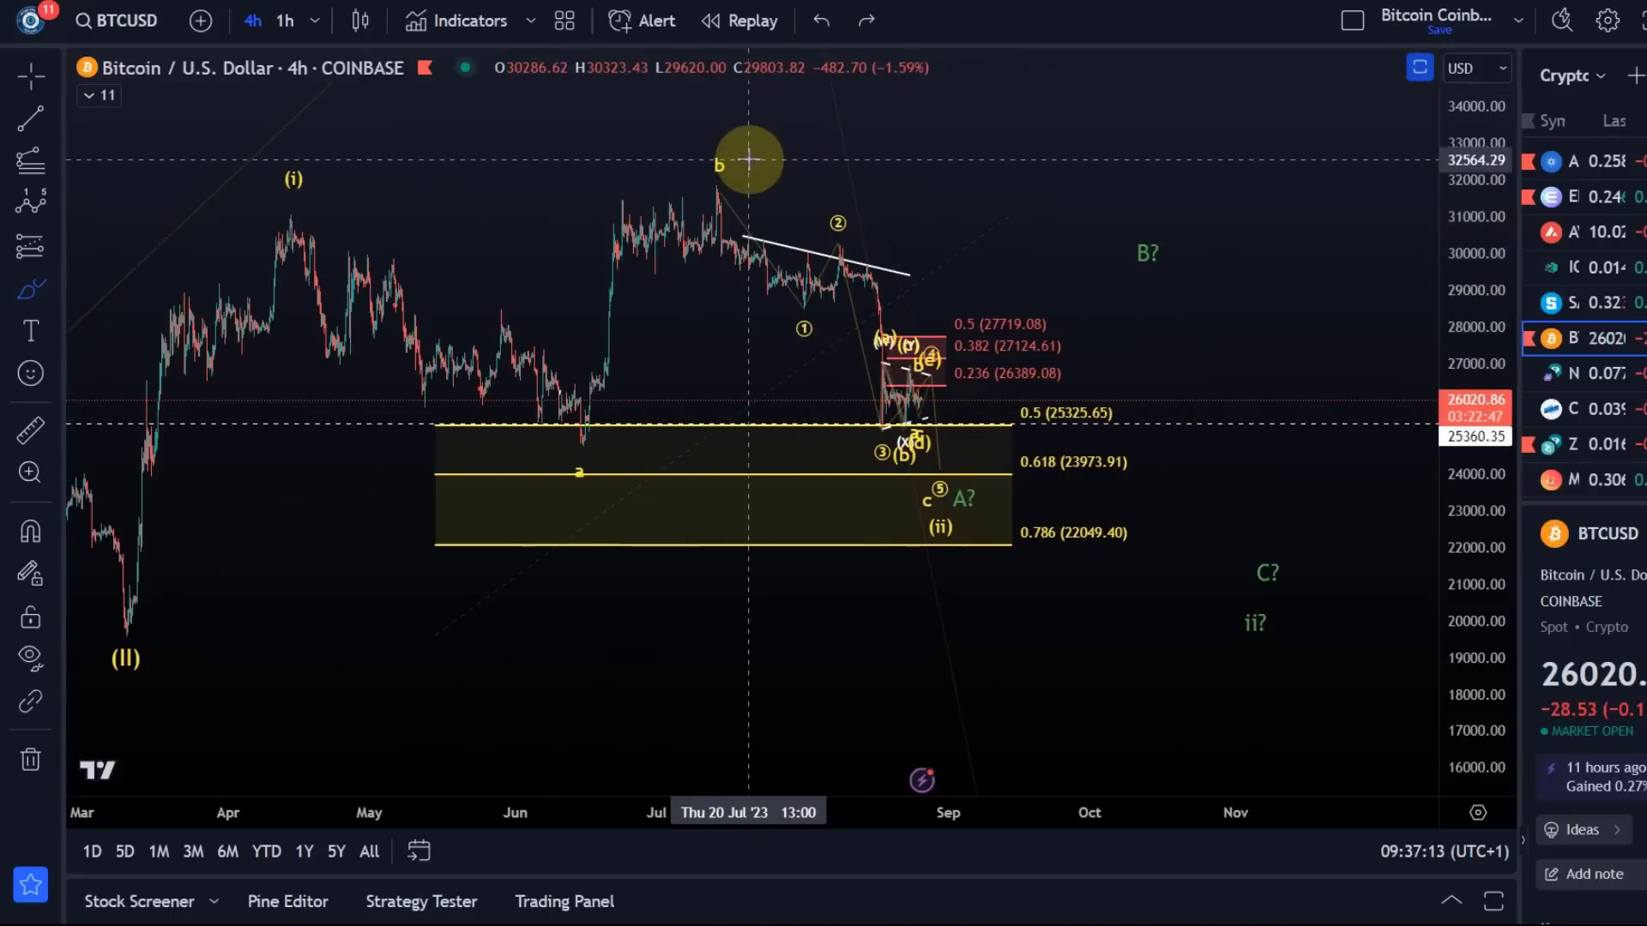
{"action": "left_click_drag", "start_coordinate": [1285, 456], "coordinate": [1423, 455]}
{"action": "left_click_drag", "start_coordinate": [1441, 514], "coordinate": [1450, 258]}
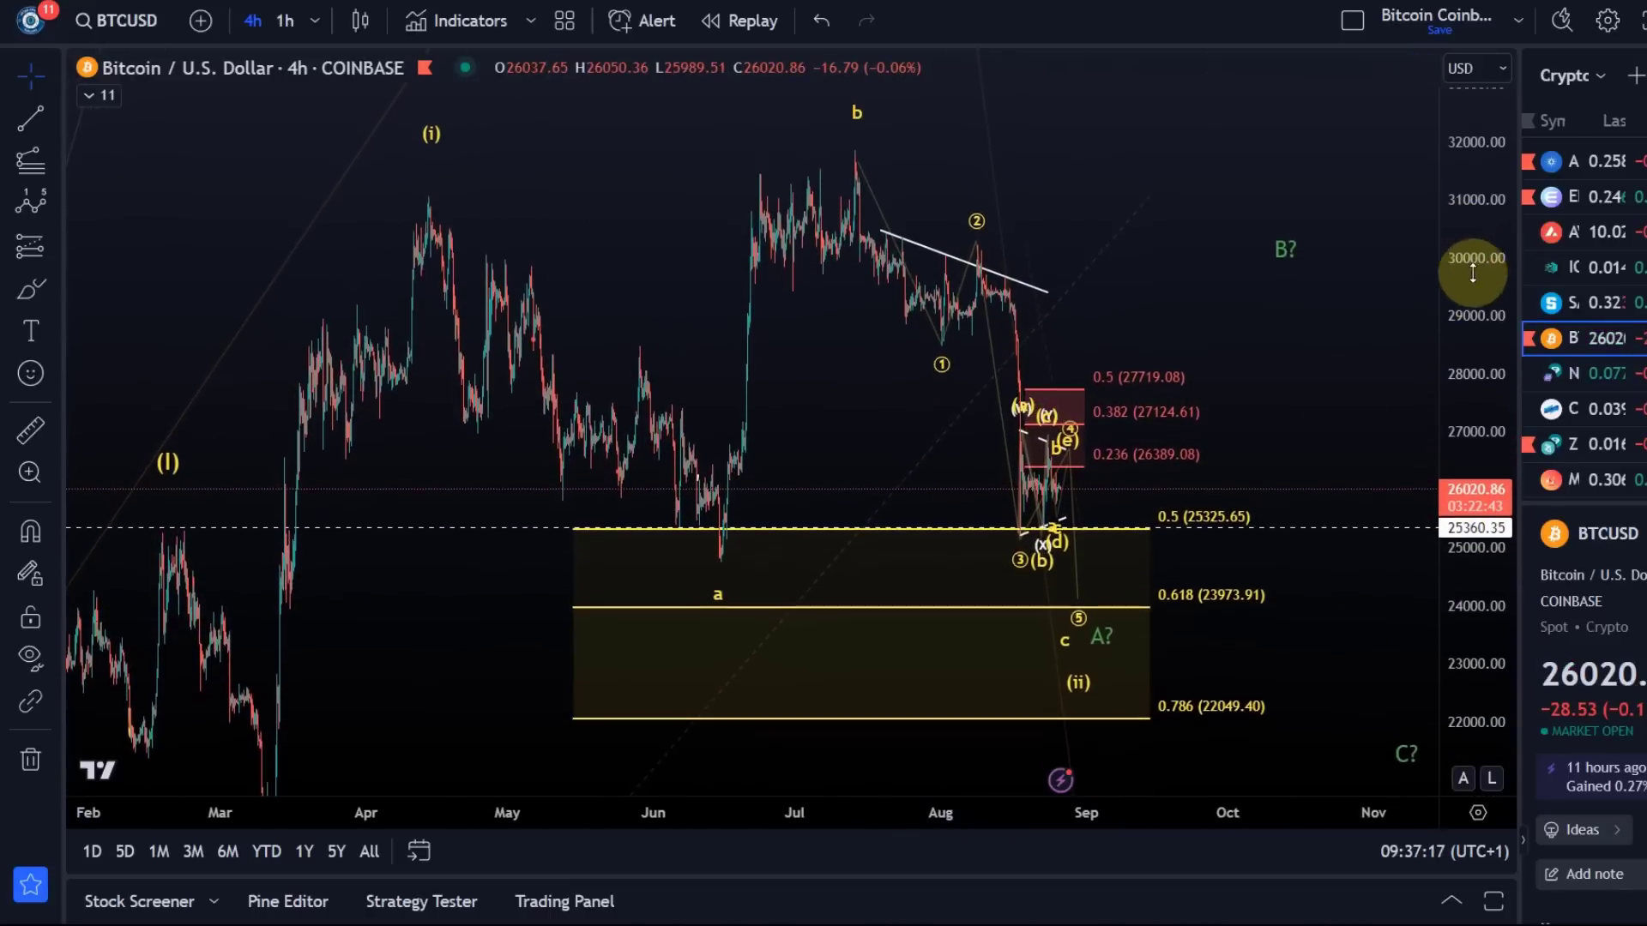
{"action": "scroll", "coordinate": [1196, 287], "scroll_direction": "up", "scroll_amount": 3}
{"action": "left_click_drag", "start_coordinate": [1096, 287], "coordinate": [1073, 280]}
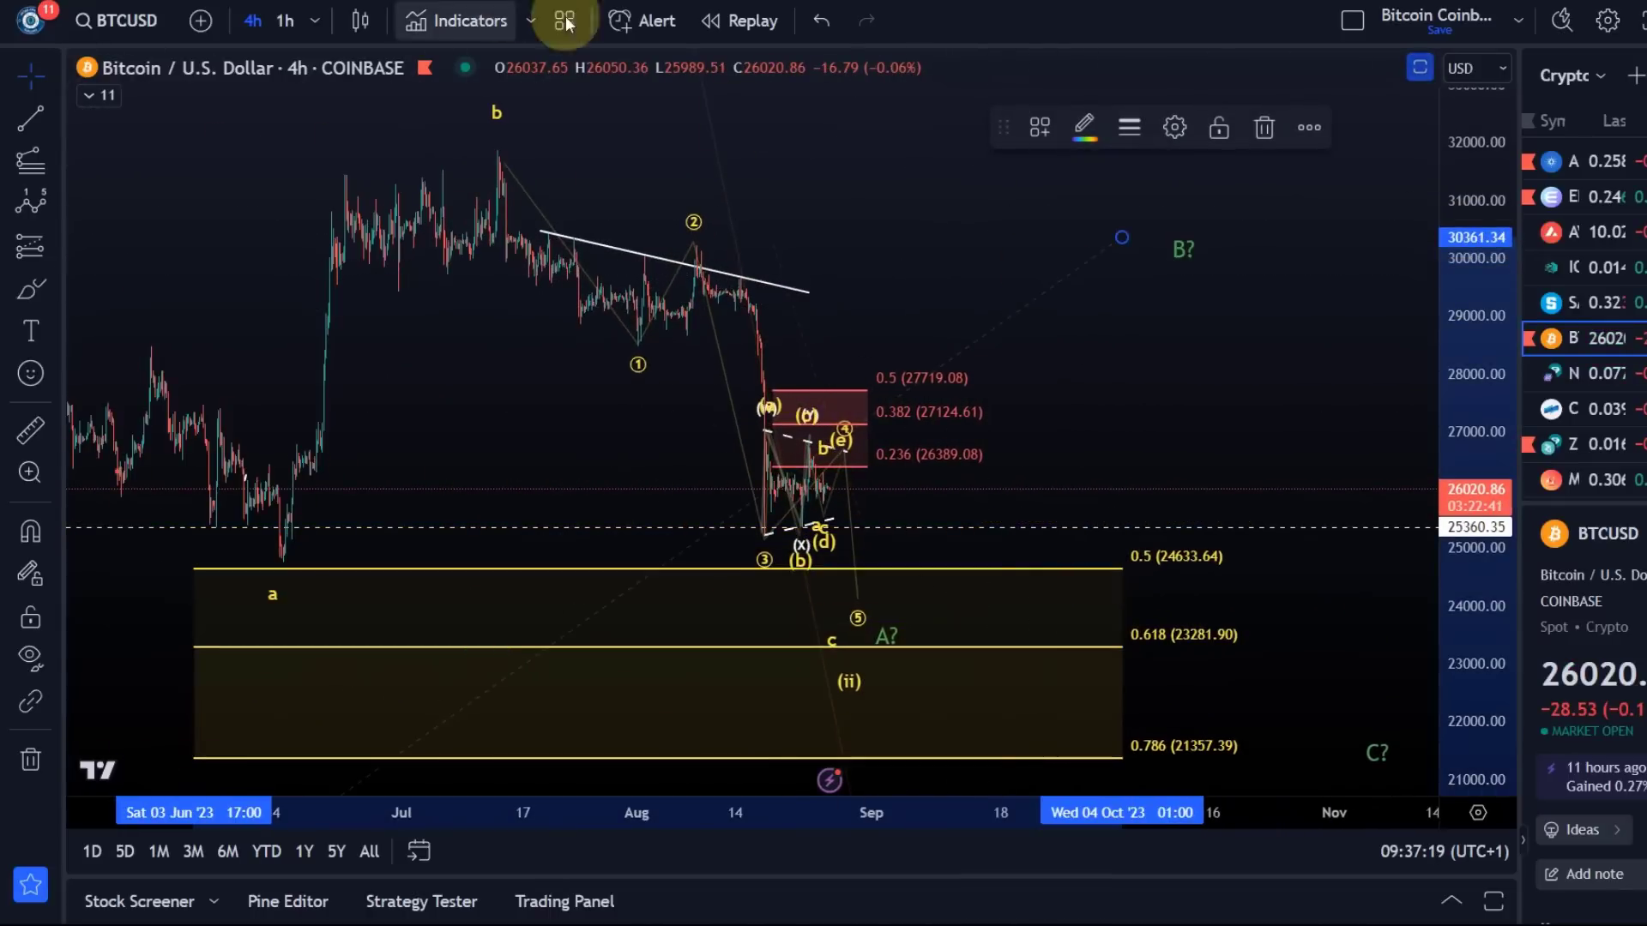
{"action": "left_click", "coordinate": [815, 29]}
Examine the decline from wave b and the consolidation between circled waves 3 and 4 above the yellow support zone
{"action": "left_click_drag", "start_coordinate": [827, 177], "coordinate": [996, 249]}
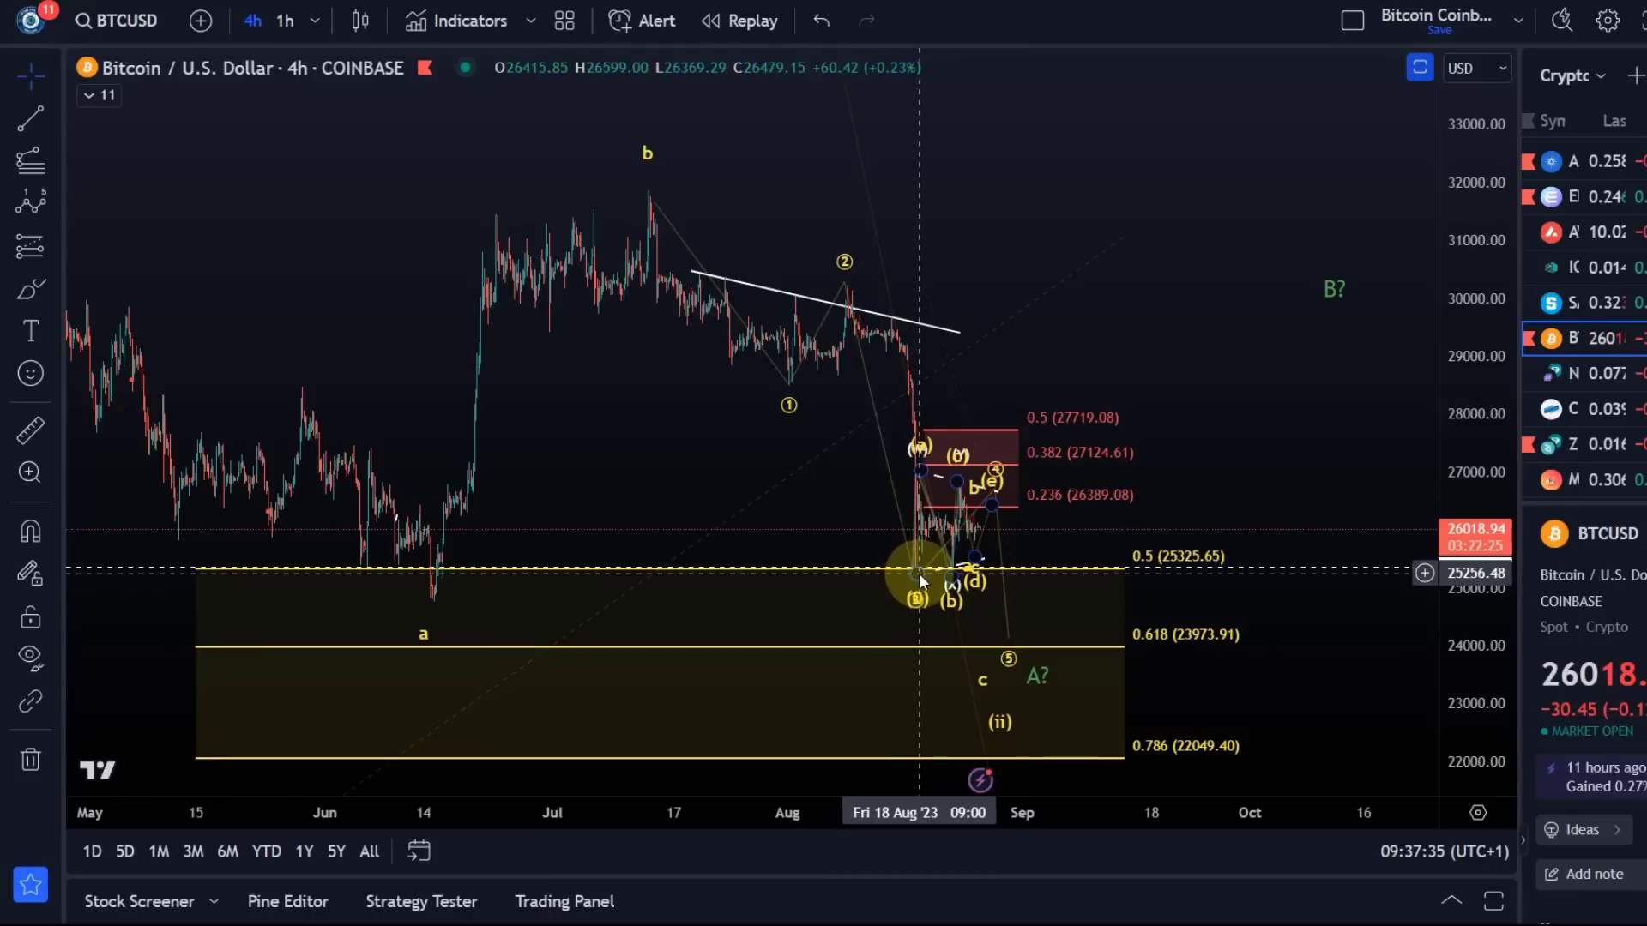
{"action": "scroll", "coordinate": [729, 416], "scroll_direction": "down", "scroll_amount": 3}
{"action": "scroll", "coordinate": [729, 416], "scroll_direction": "down", "scroll_amount": 1}
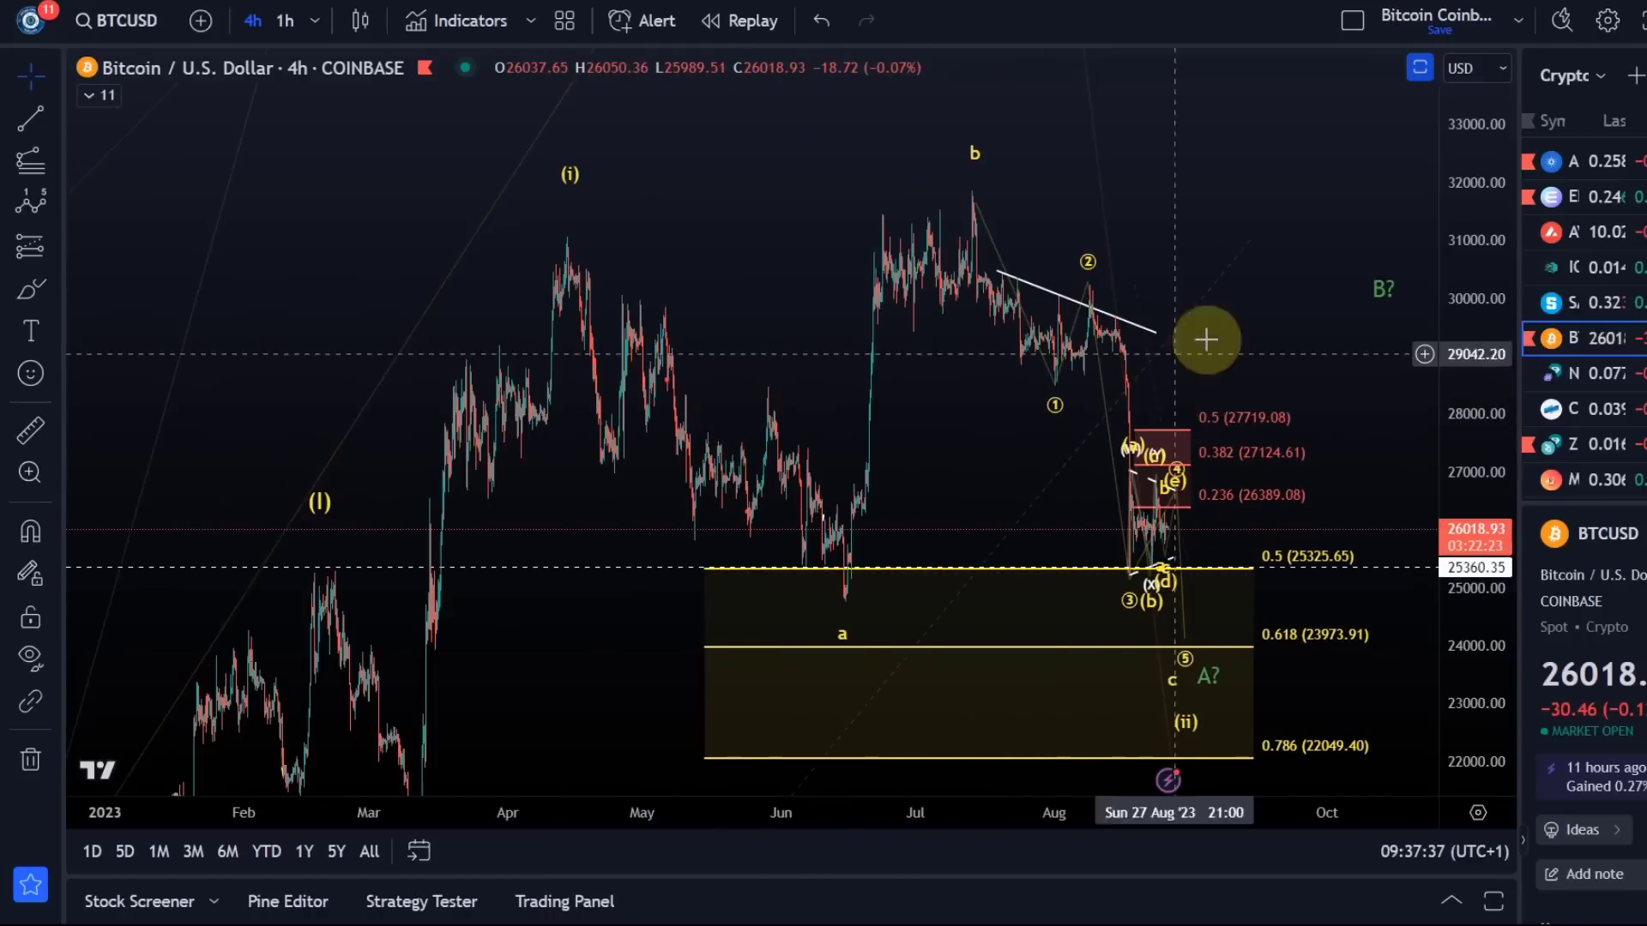
{"action": "left_click_drag", "start_coordinate": [1482, 224], "coordinate": [1445, 486]}
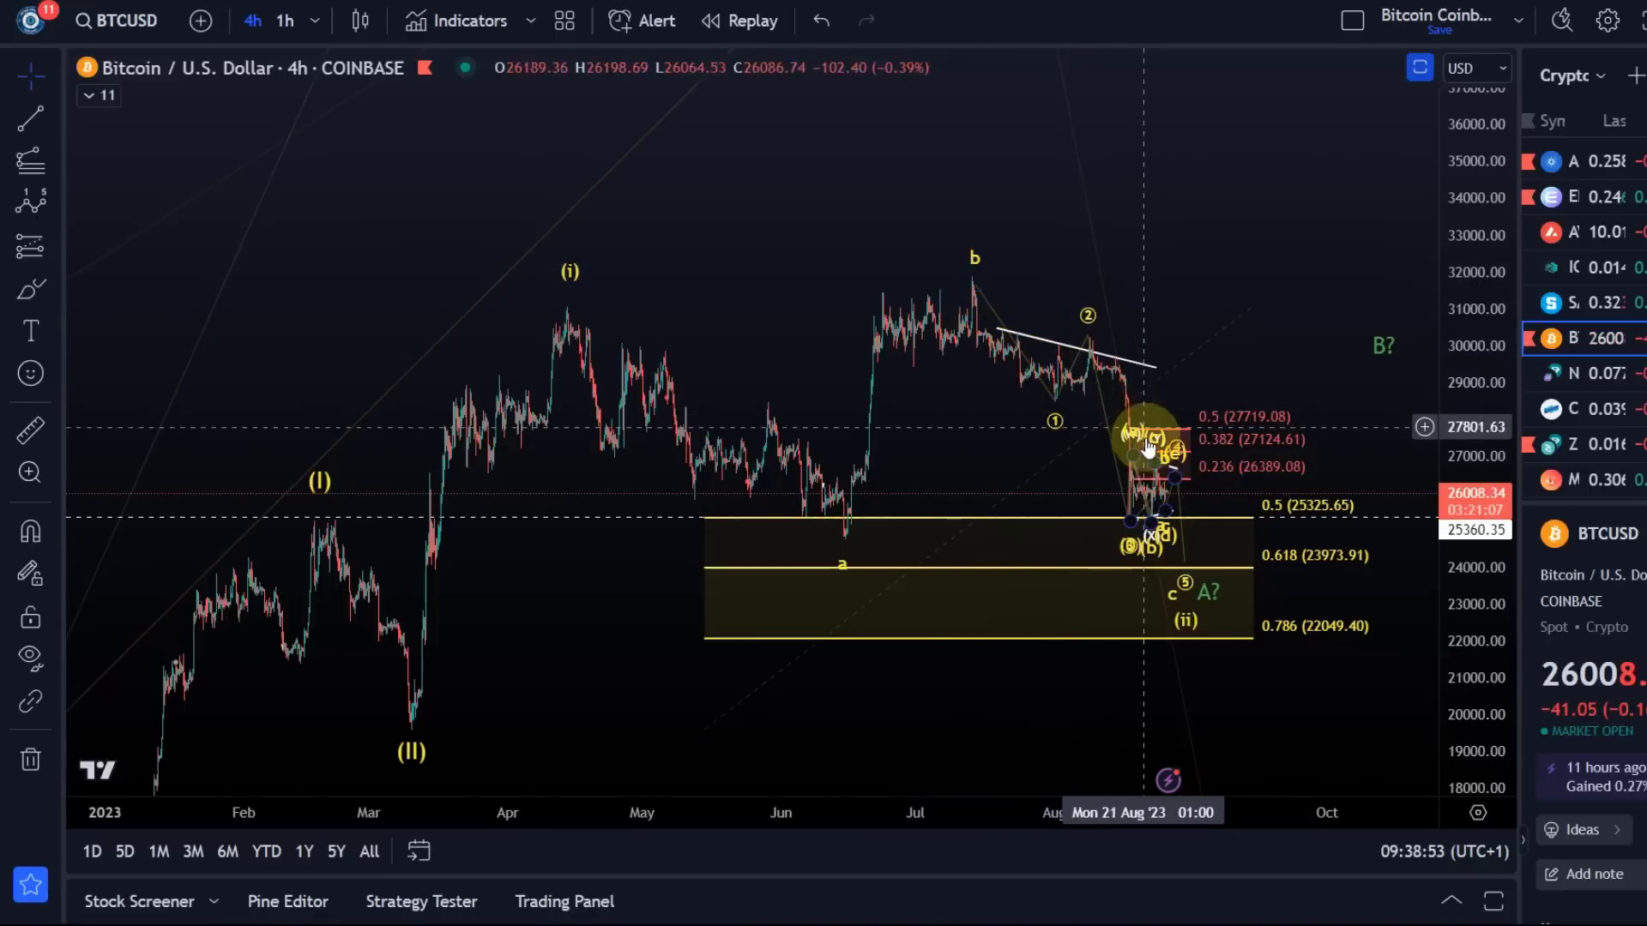
{"action": "scroll", "coordinate": [1113, 449], "scroll_direction": "up", "scroll_amount": 2}
{"action": "left_click_drag", "start_coordinate": [1449, 526], "coordinate": [1458, 347]}
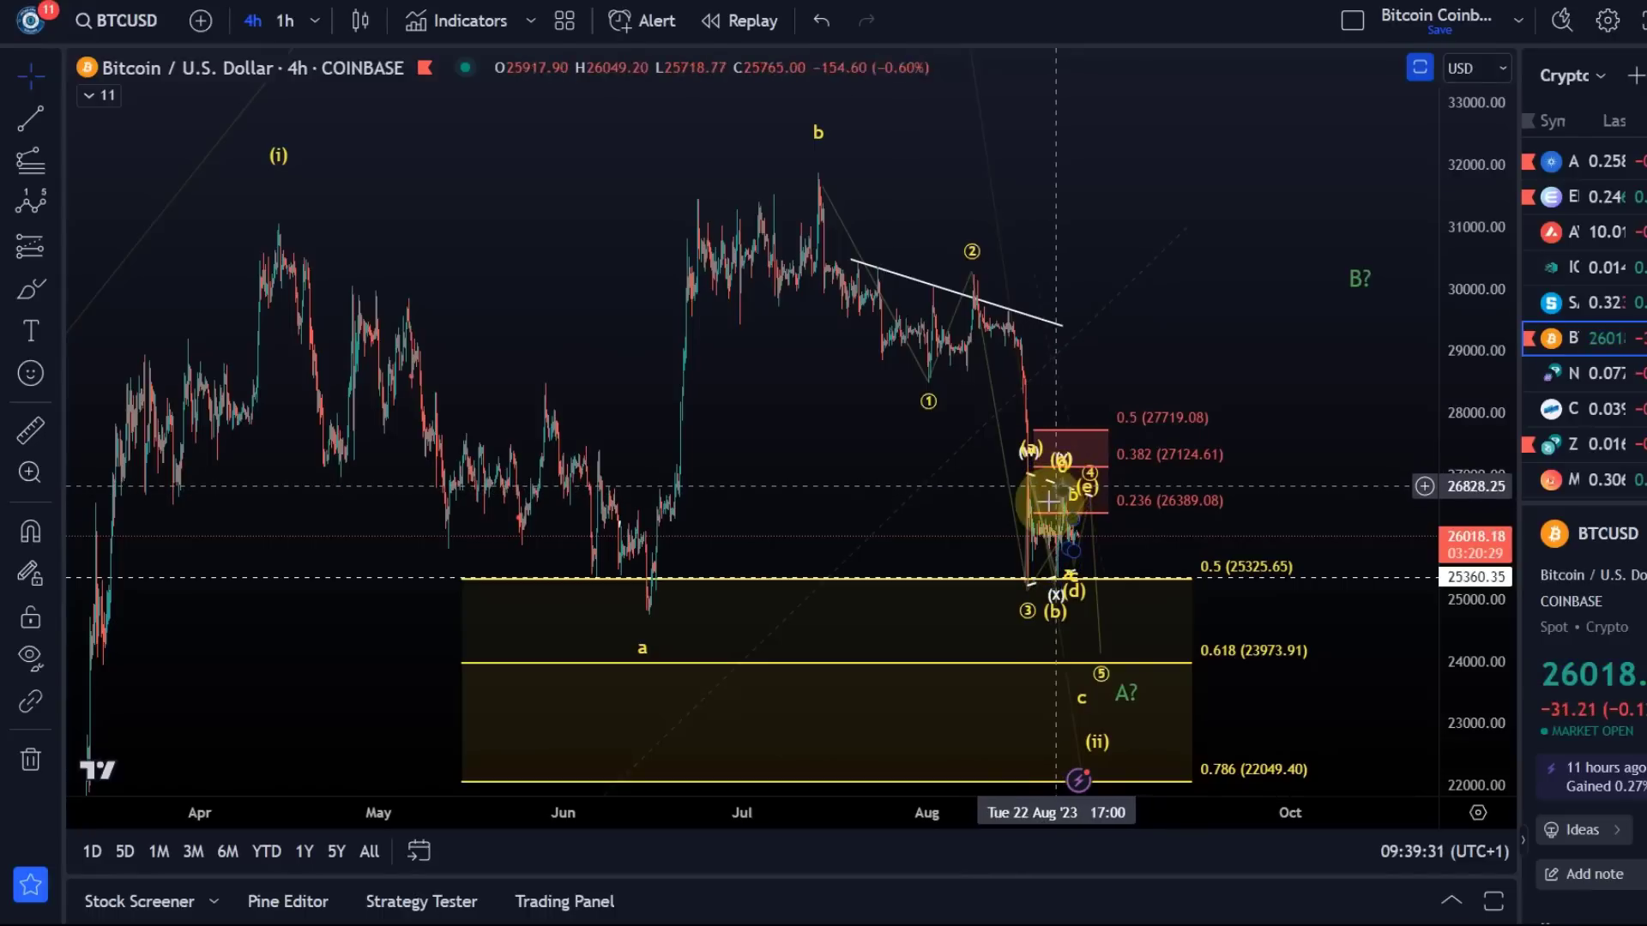
{"action": "right_click", "coordinate": [1008, 549]}
{"action": "left_click", "coordinate": [967, 502]}
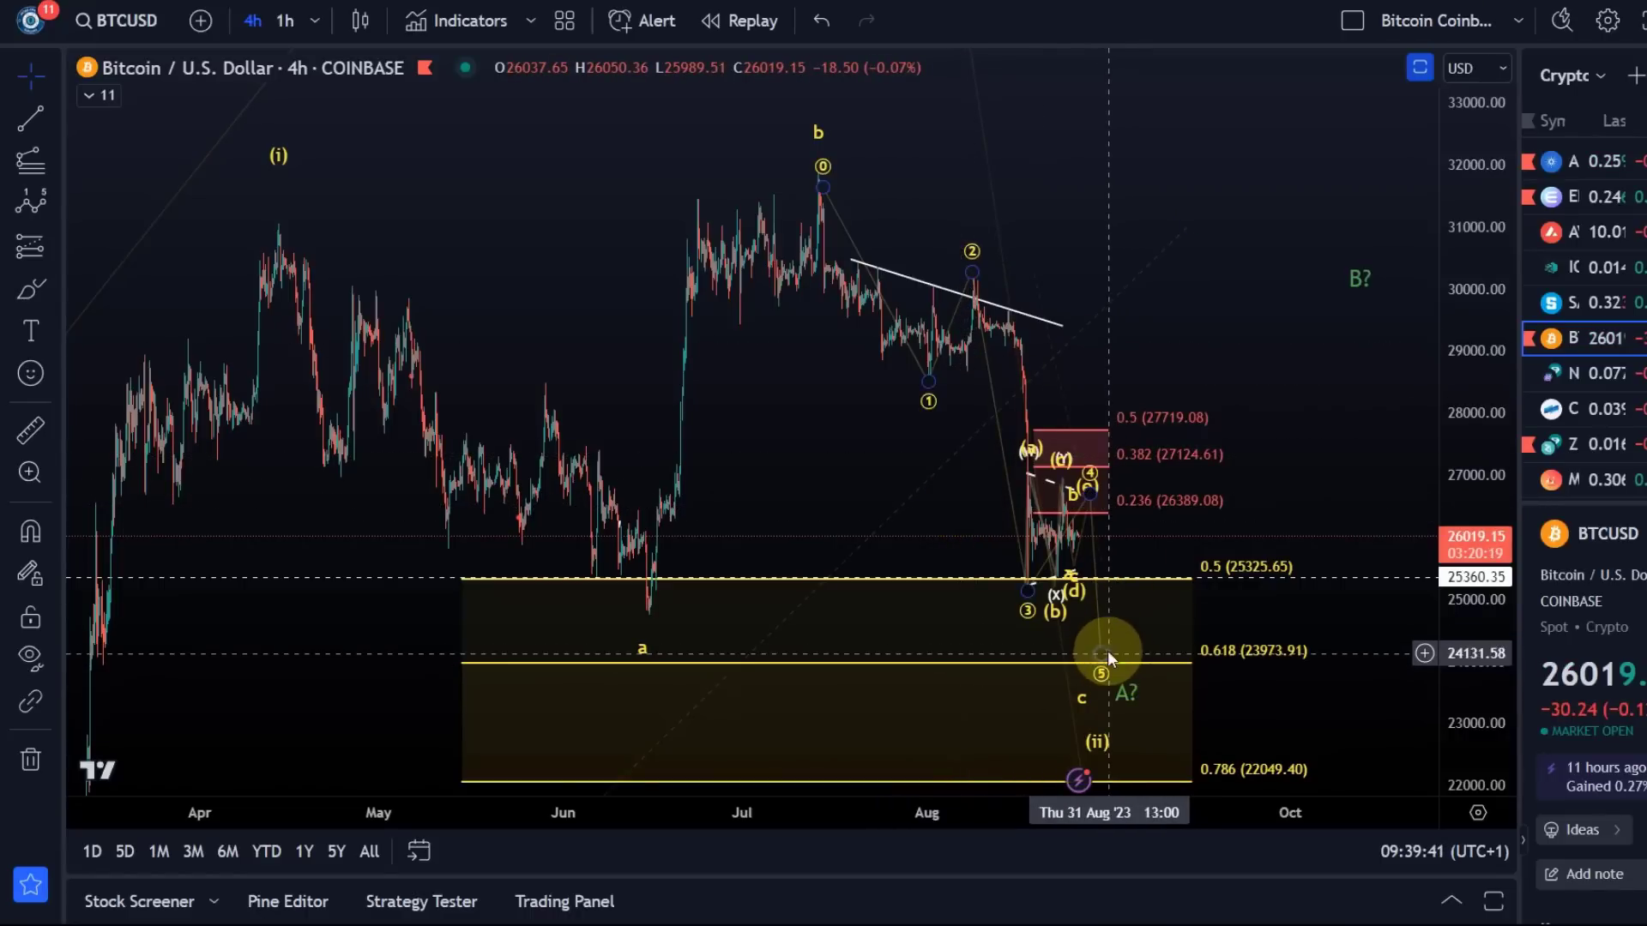
Compare the projected (III), (IV) and (V) targets and the alternative (ii) low with the current price structure
{"action": "scroll", "coordinate": [1091, 632], "scroll_direction": "down", "scroll_amount": 5}
{"action": "left_click_drag", "start_coordinate": [1004, 470], "coordinate": [773, 486]}
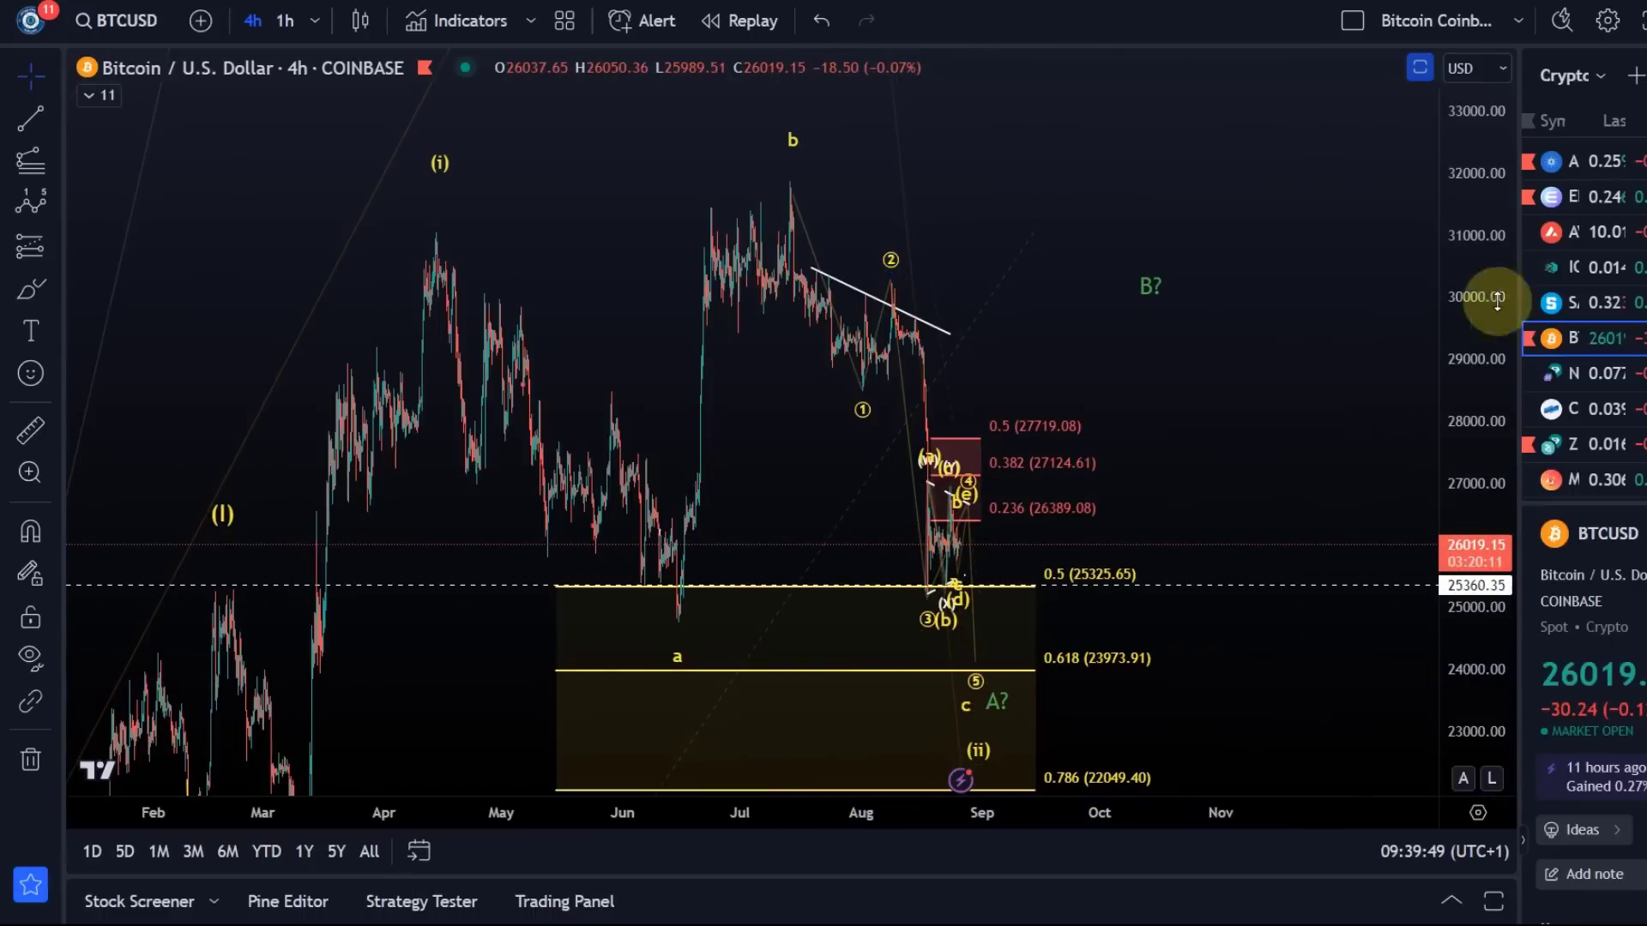
{"action": "left_click_drag", "start_coordinate": [1494, 218], "coordinate": [1470, 698]}
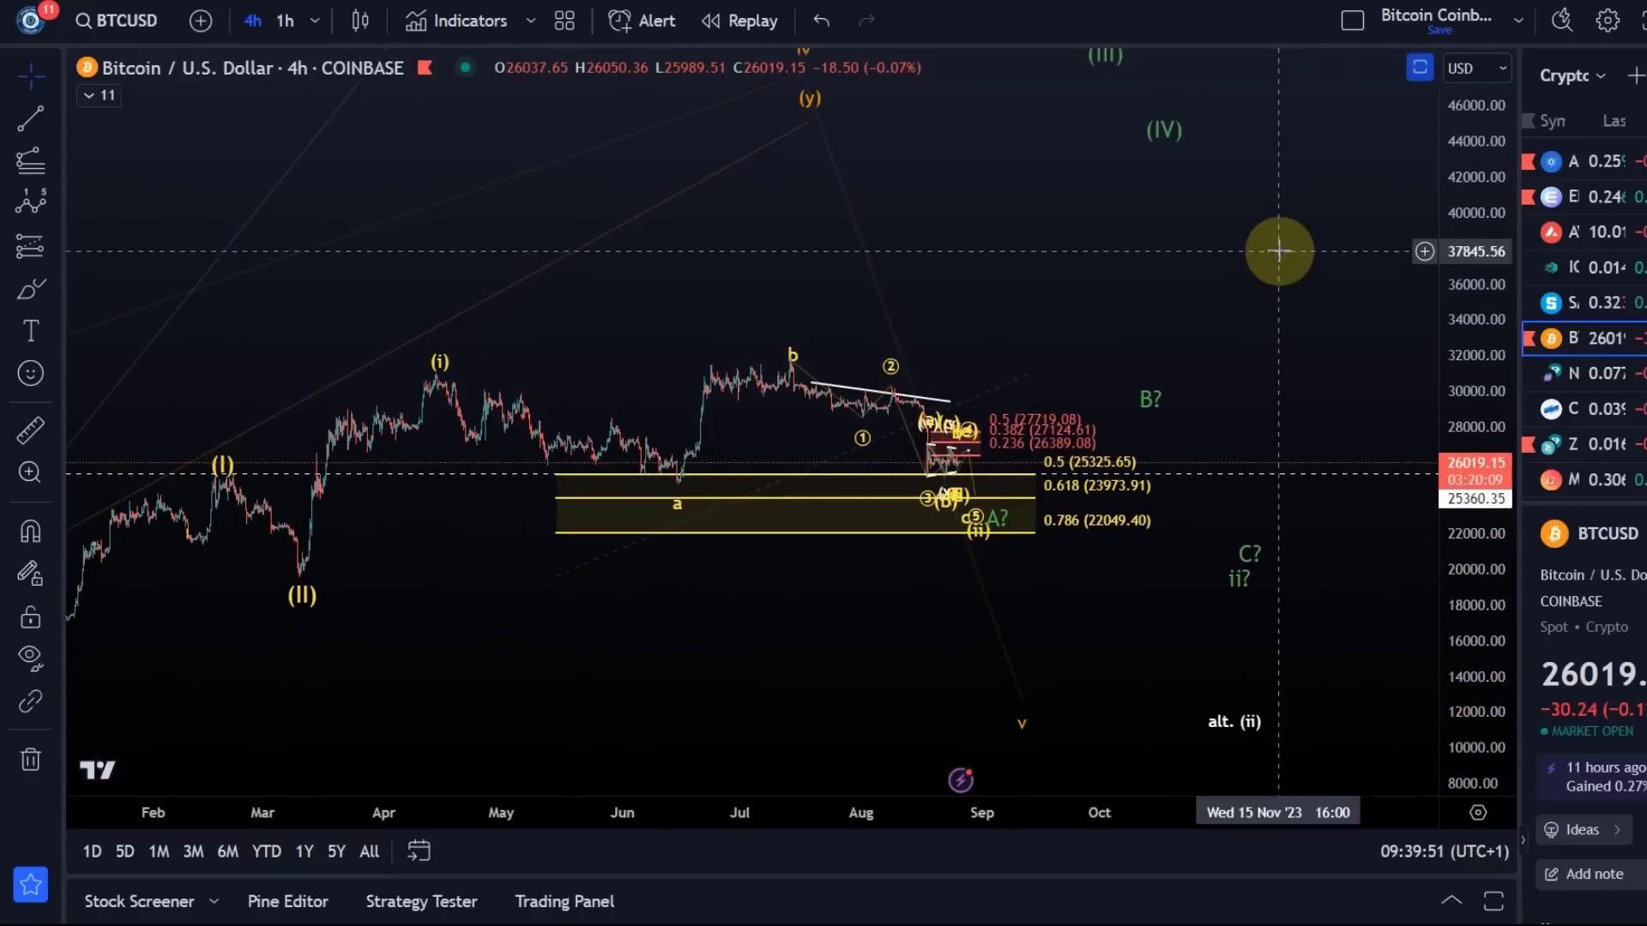
{"action": "left_click_drag", "start_coordinate": [1176, 249], "coordinate": [1254, 326]}
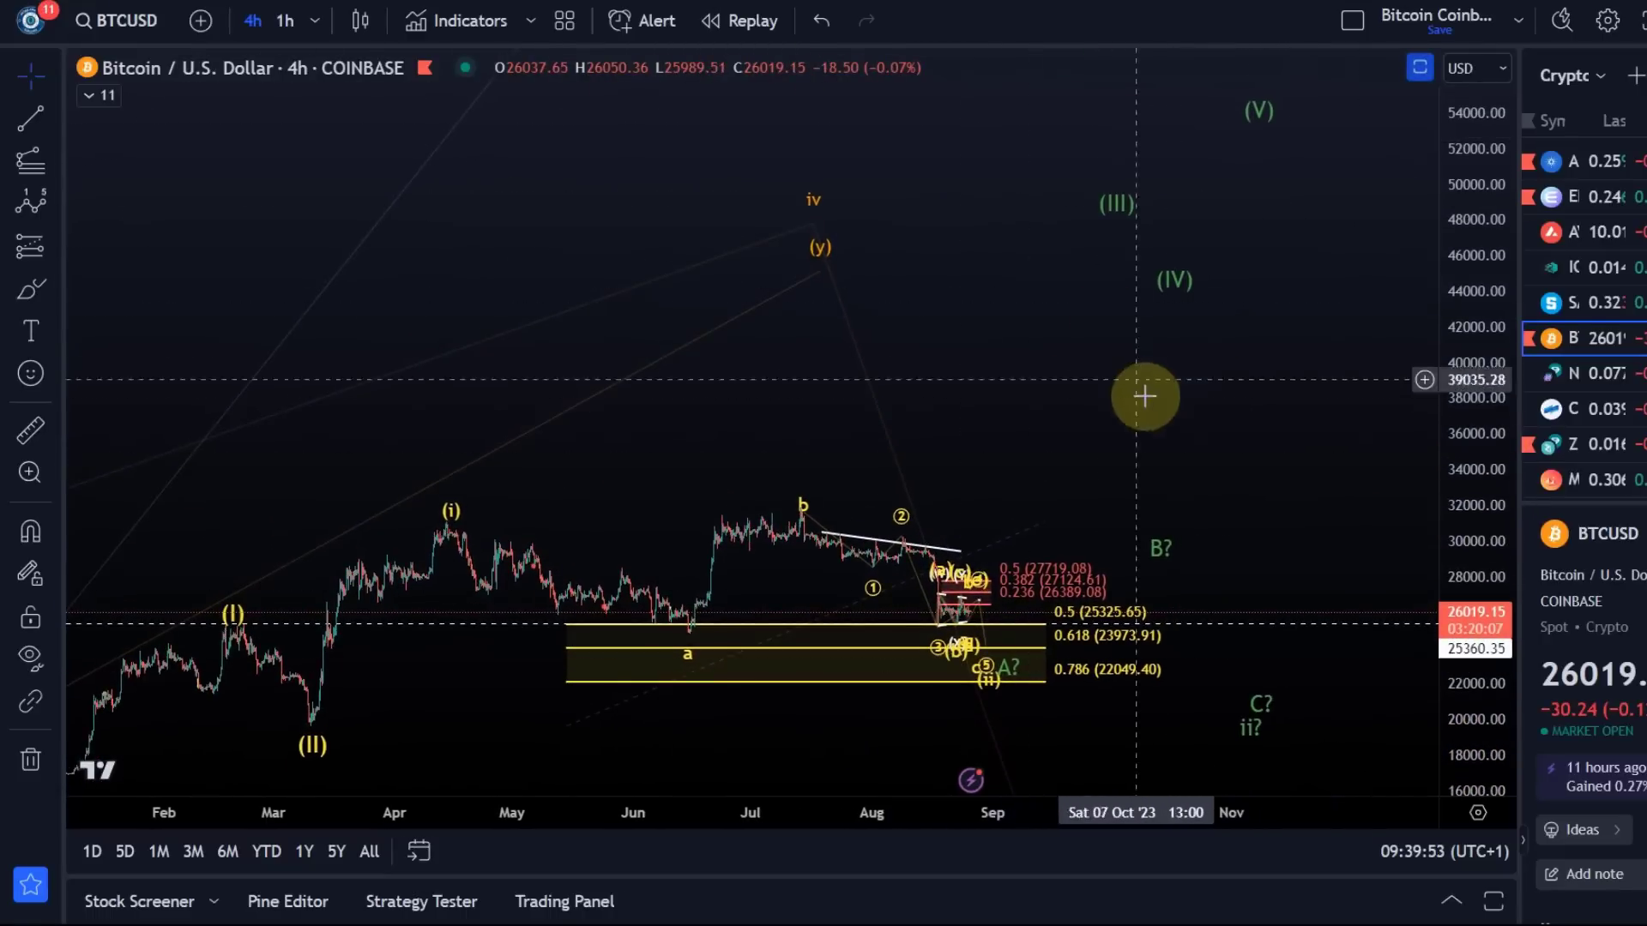
{"action": "left_click_drag", "start_coordinate": [1143, 379], "coordinate": [1211, 225]}
{"action": "left_click_drag", "start_coordinate": [1426, 607], "coordinate": [1450, 89]}
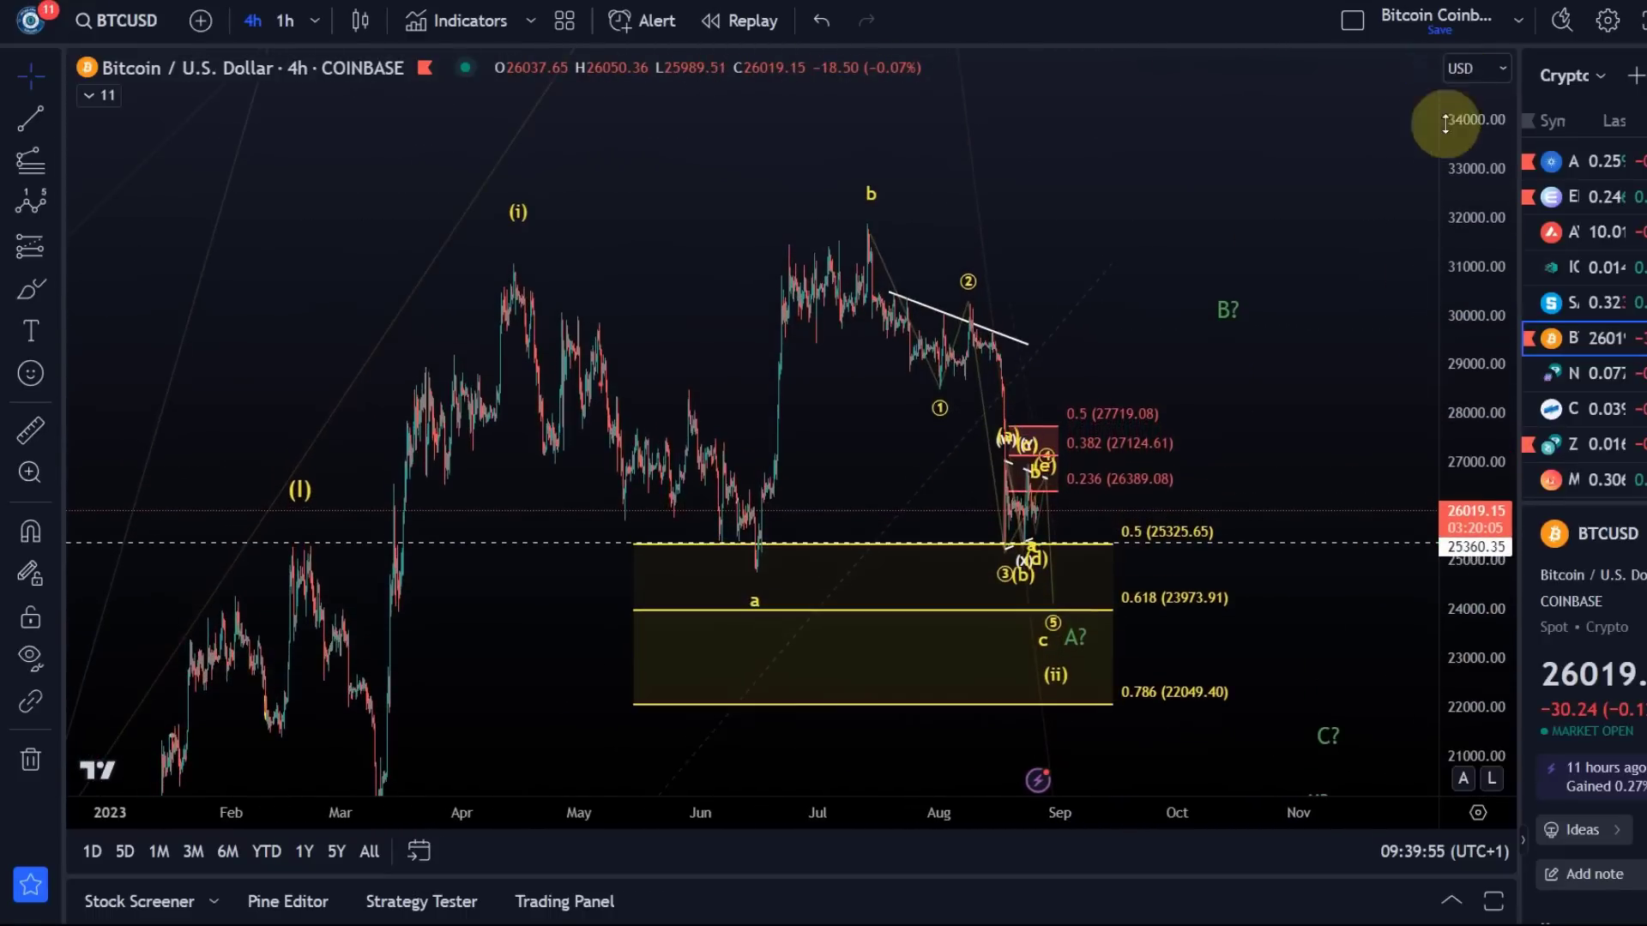
{"action": "left_click_drag", "start_coordinate": [1350, 390], "coordinate": [1114, 326]}
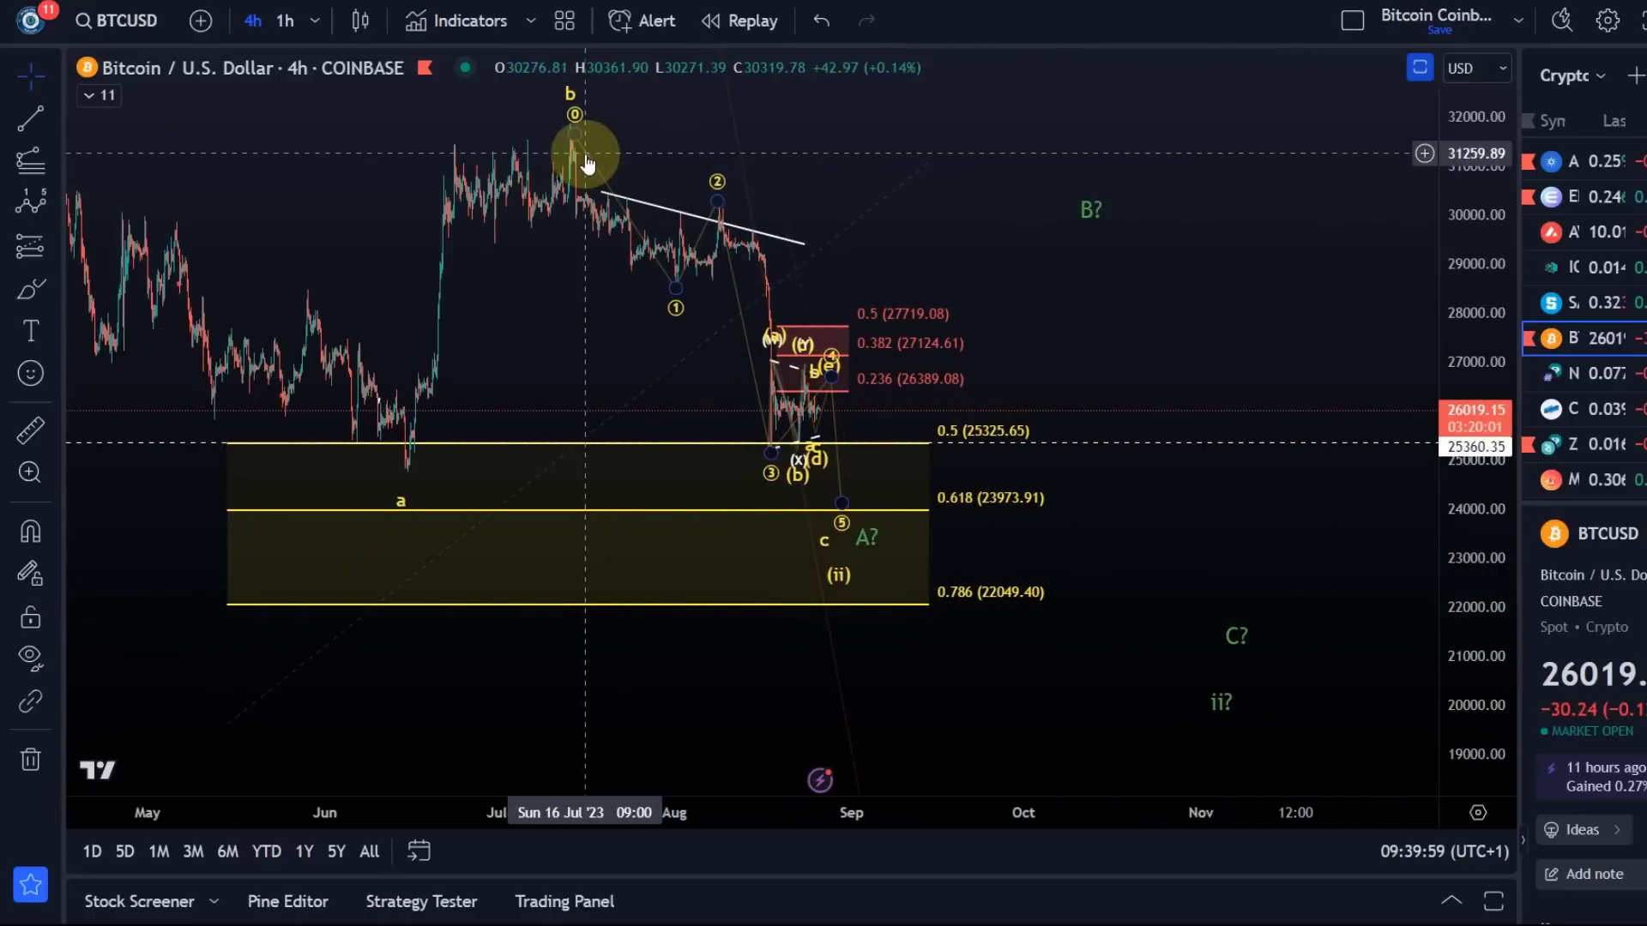
Reposition the green A?, B?, C? and ii? labels, placing B? at about 30,270 and ii? just below C?
{"action": "left_click", "coordinate": [793, 455]}
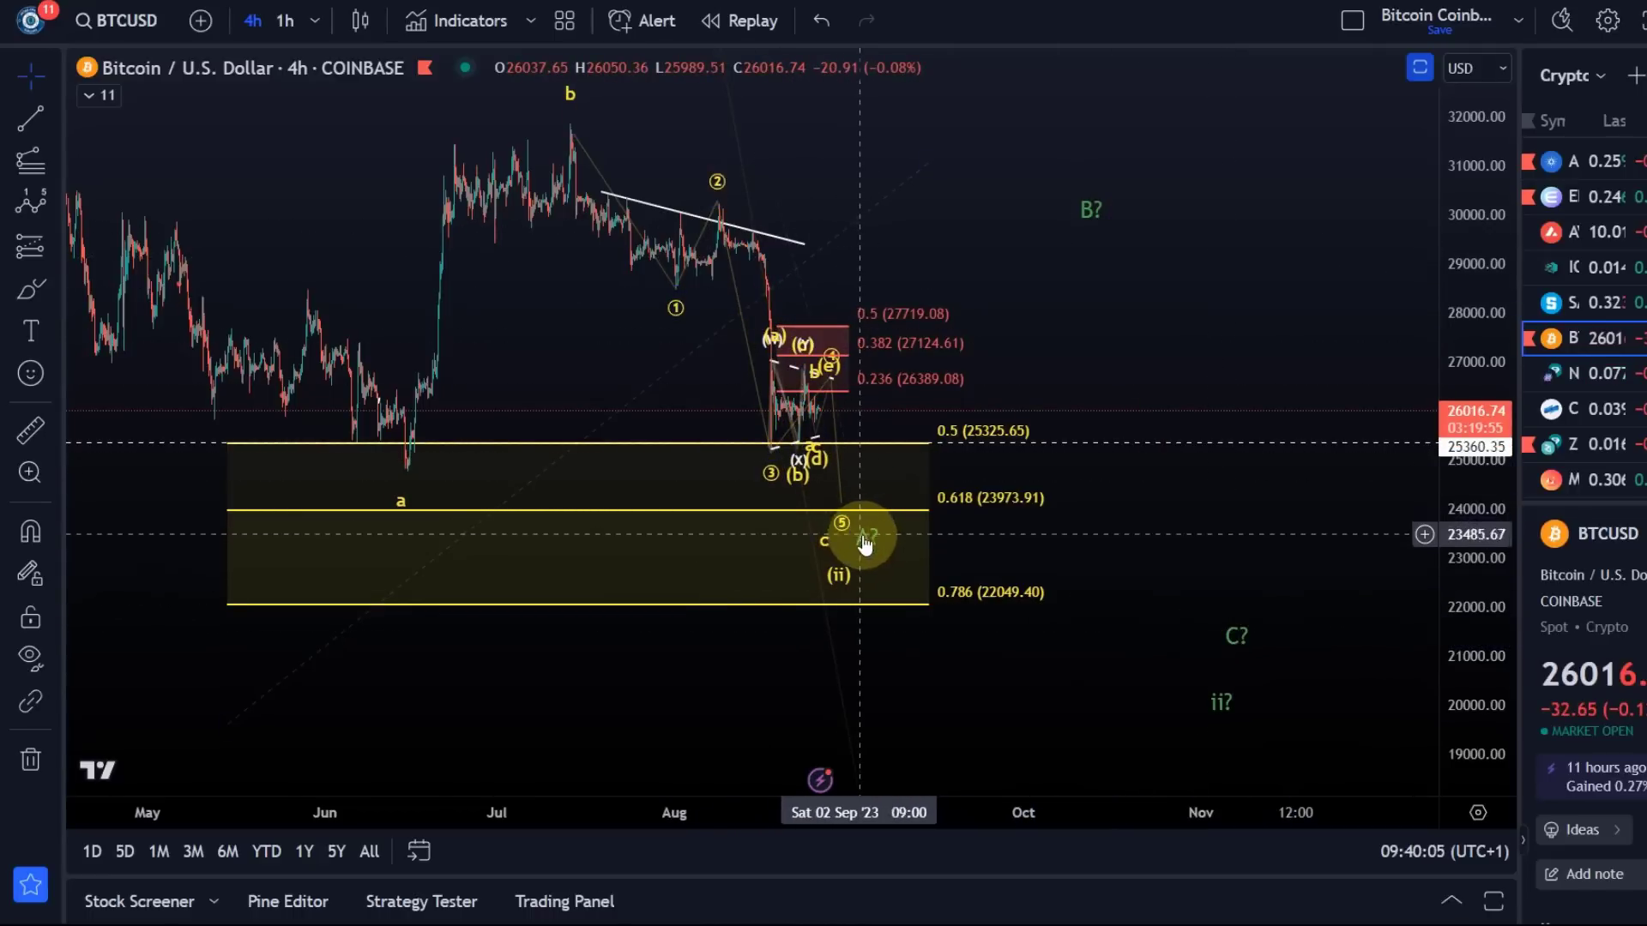
{"action": "mouse_move", "coordinate": [878, 545]}
{"action": "left_mouse_down"}
{"action": "mouse_move", "coordinate": [899, 540]}
{"action": "mouse_move", "coordinate": [874, 547]}
{"action": "left_mouse_up"}
{"action": "left_click_drag", "start_coordinate": [1089, 211], "coordinate": [1105, 214]}
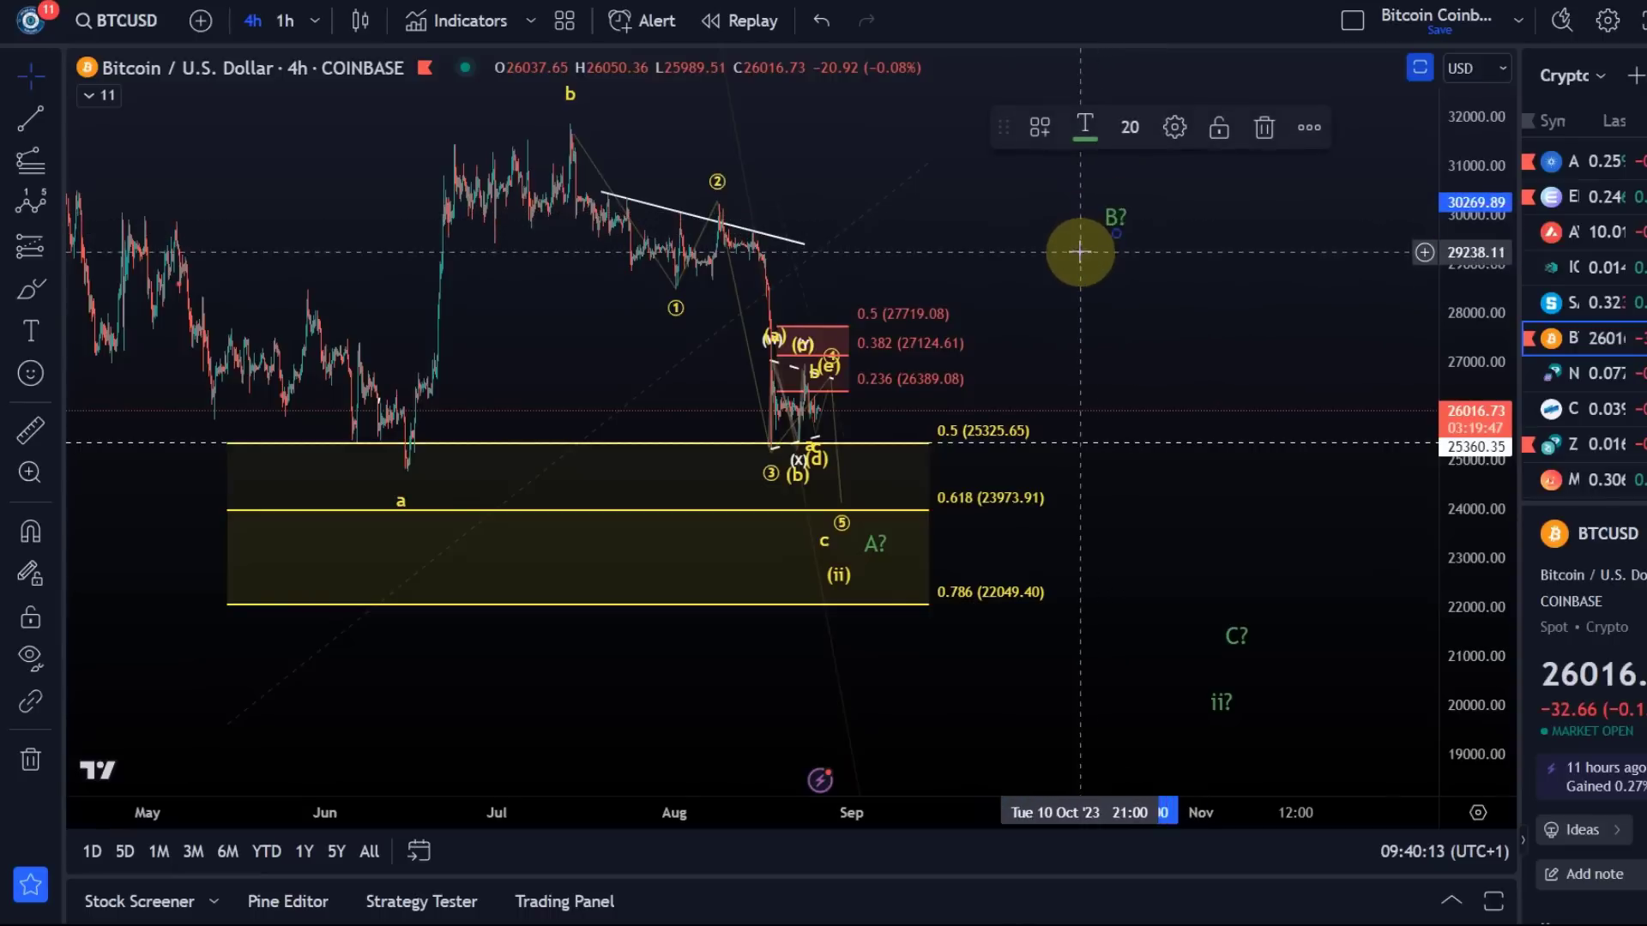
{"action": "left_click", "coordinate": [1236, 642]}
{"action": "left_click_drag", "start_coordinate": [1235, 643], "coordinate": [1244, 625]}
{"action": "left_click_drag", "start_coordinate": [1222, 705], "coordinate": [1254, 655]}
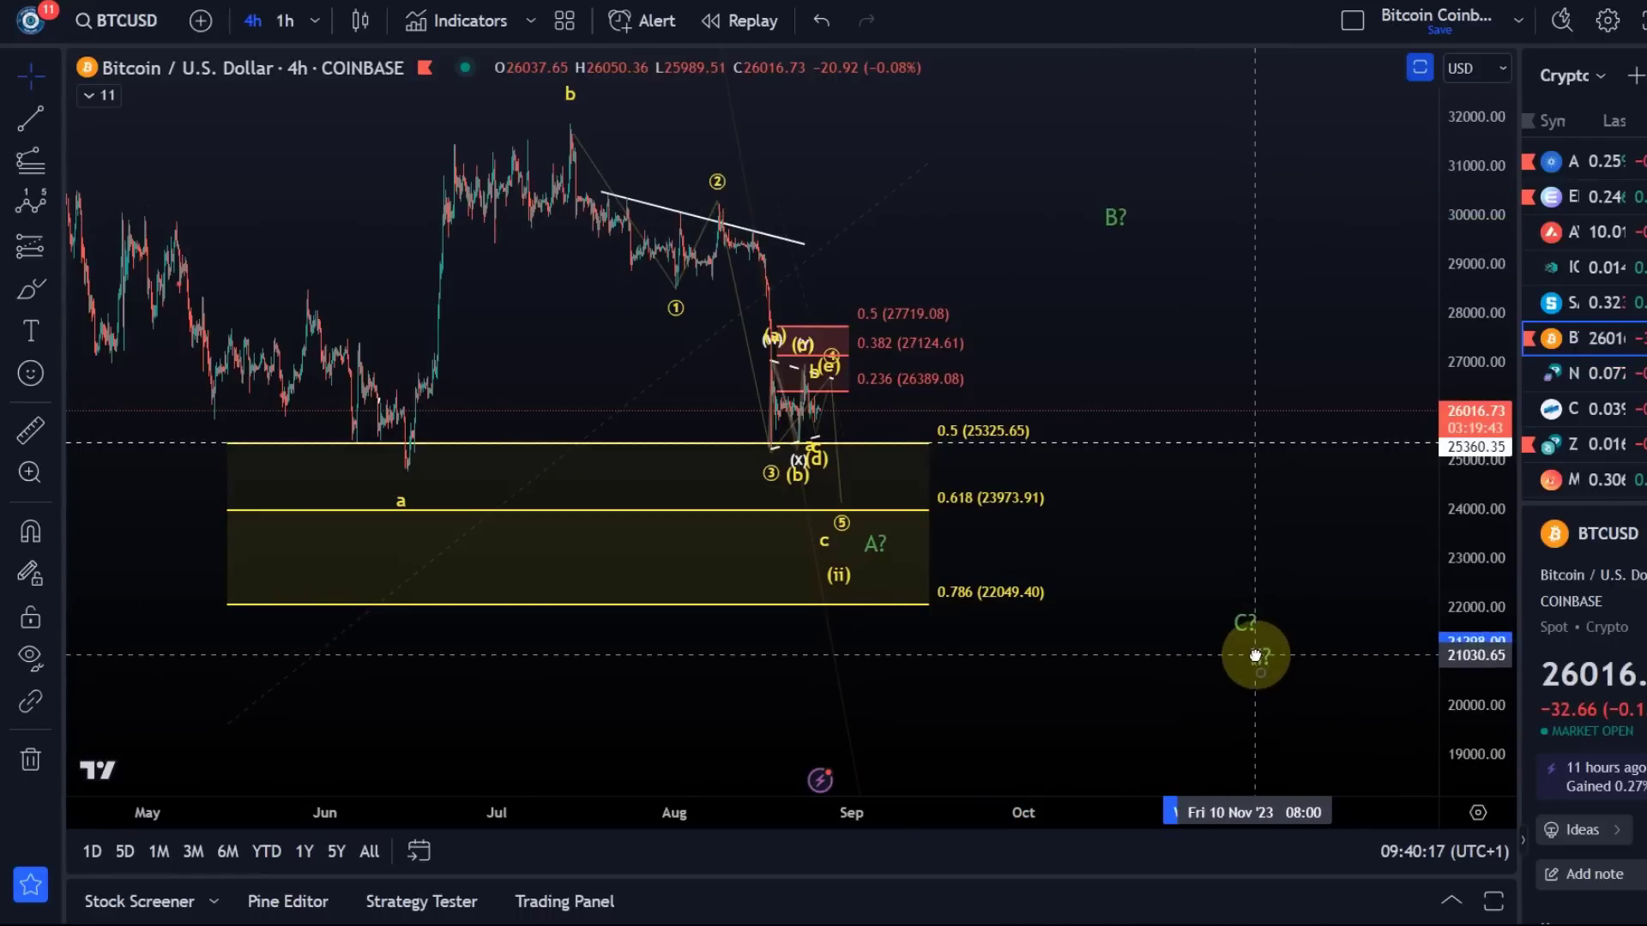
Draw a Fibonacci retracement around the B? label from about 31,958 on 27 September 2023 down to about 24,087
{"action": "left_click_drag", "start_coordinate": [1210, 566], "coordinate": [1293, 680]}
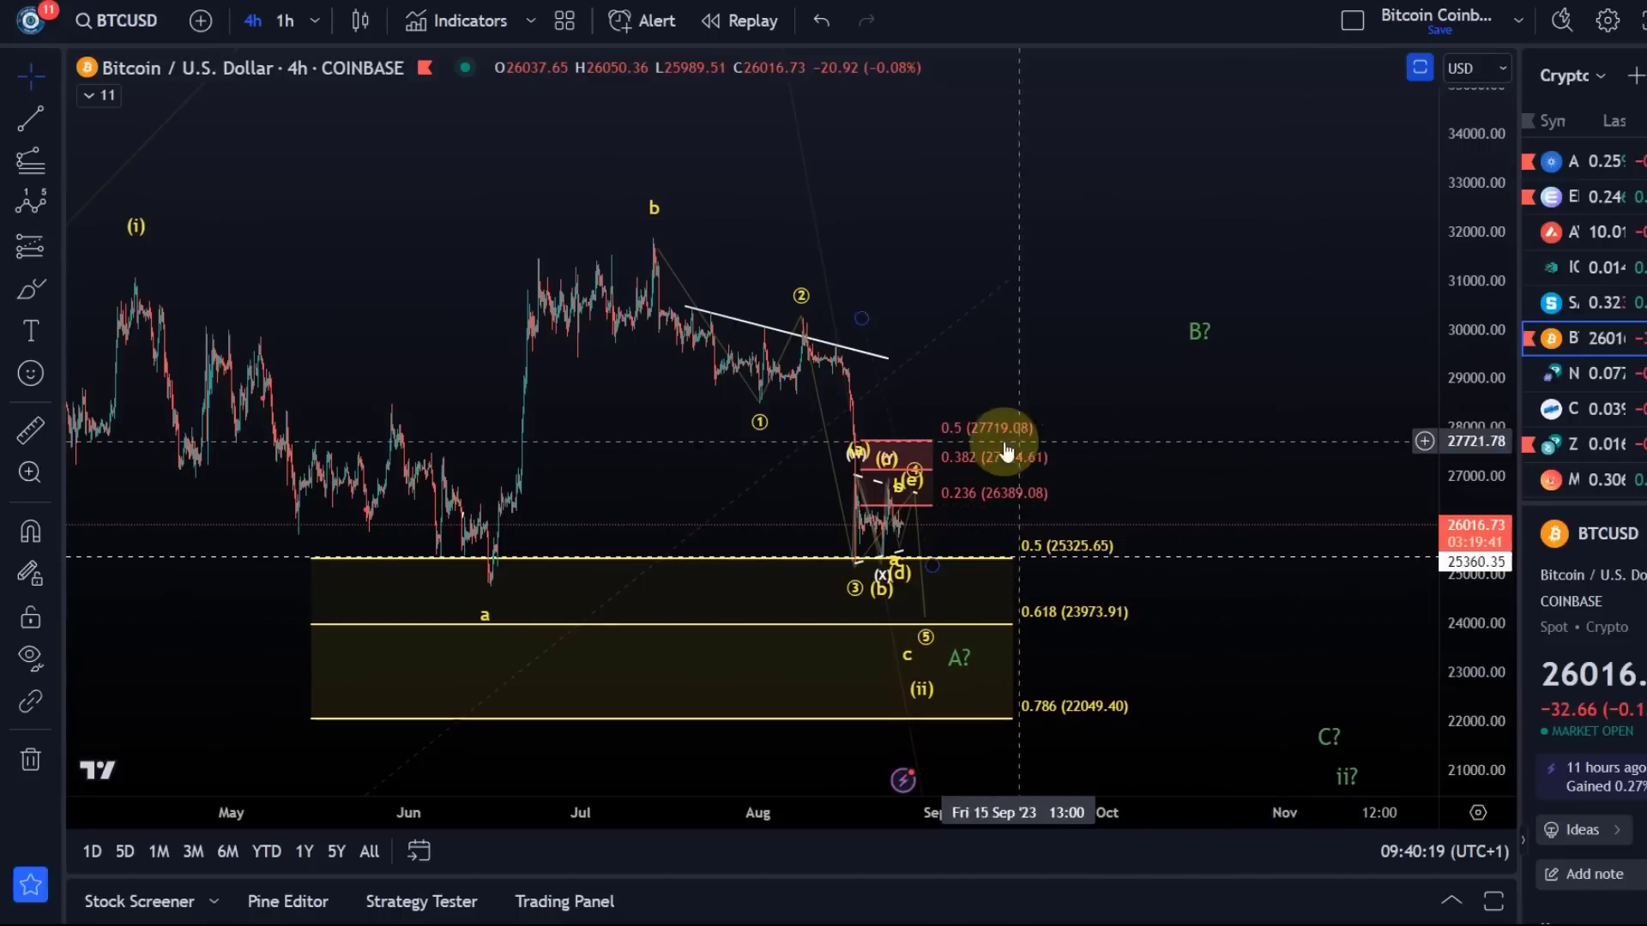
{"action": "left_click", "coordinate": [875, 549]}
{"action": "left_click_drag", "start_coordinate": [934, 620], "coordinate": [937, 639]}
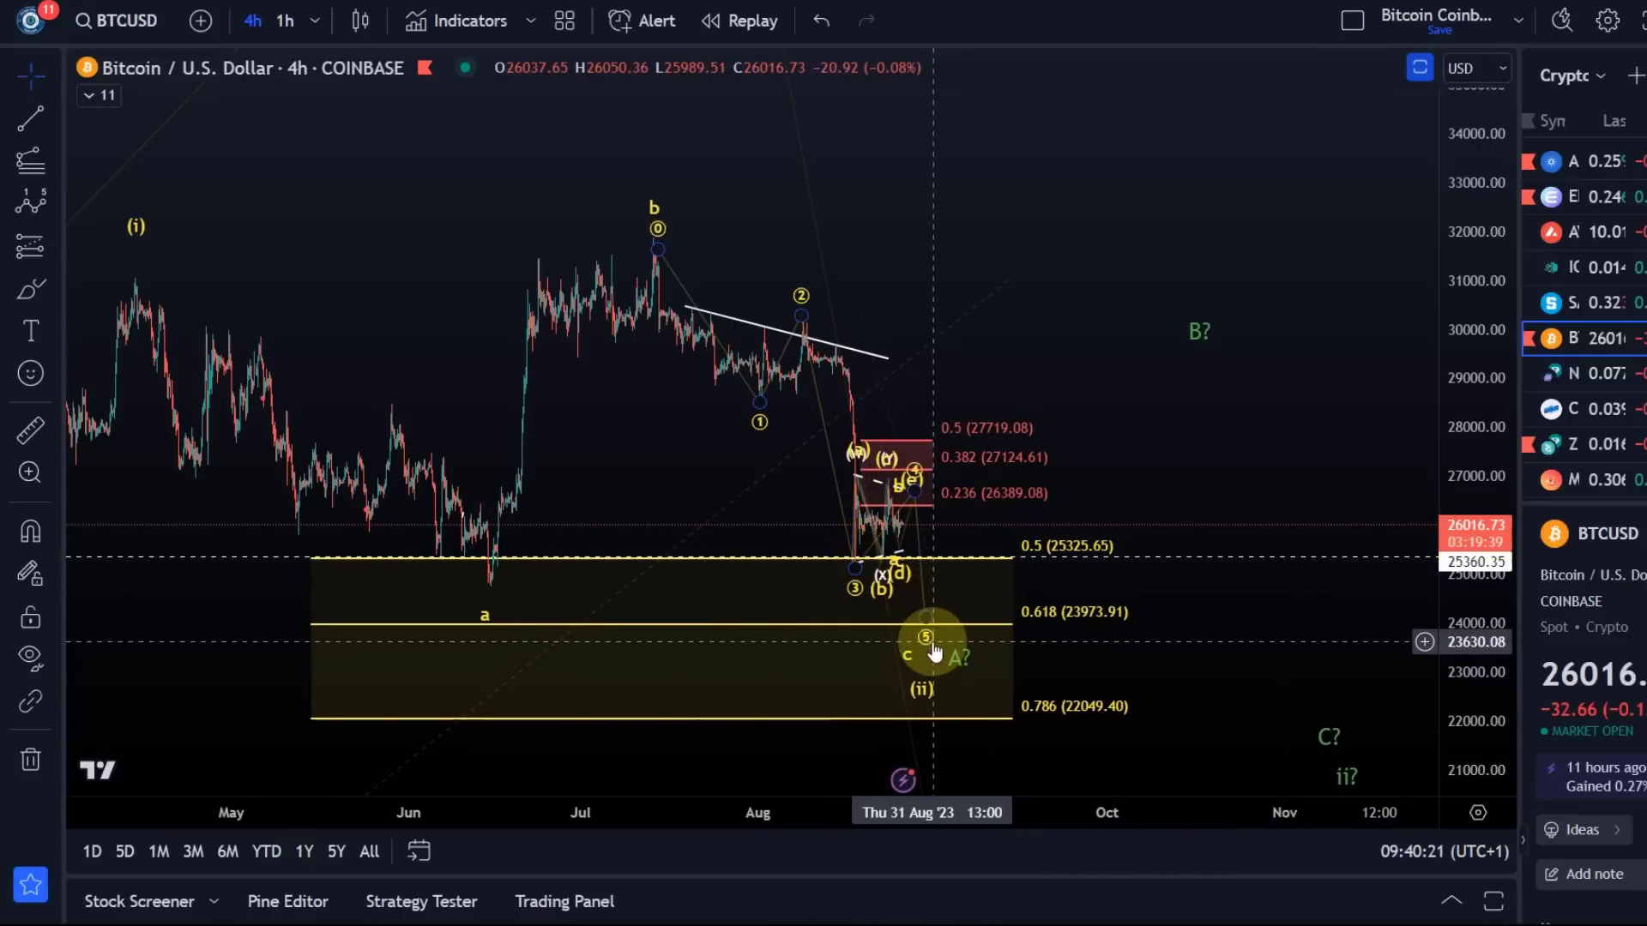
{"action": "left_click", "coordinate": [1199, 355]}
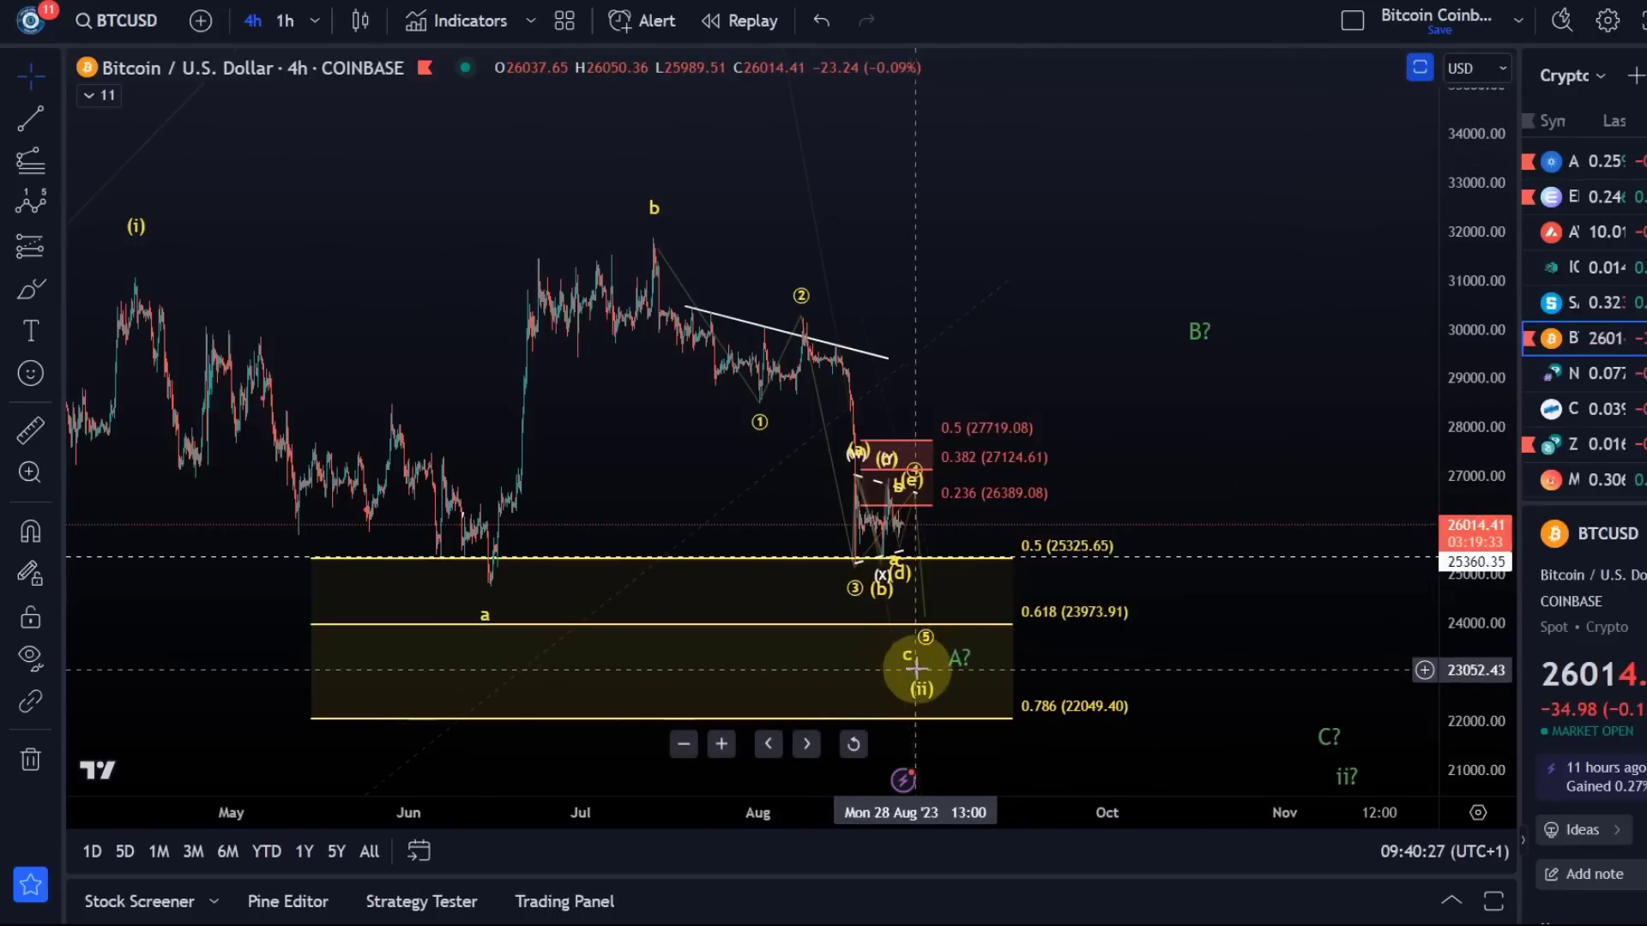
{"action": "left_click", "coordinate": [55, 163]}
{"action": "left_click", "coordinate": [77, 185]}
{"action": "mouse_move", "coordinate": [1090, 232]}
{"action": "left_mouse_down"}
{"action": "mouse_move", "coordinate": [1129, 588]}
{"action": "mouse_move", "coordinate": [1121, 558]}
{"action": "mouse_move", "coordinate": [1221, 569]}
{"action": "mouse_move", "coordinate": [1254, 555]}
{"action": "mouse_move", "coordinate": [1270, 619]}
{"action": "left_mouse_up"}
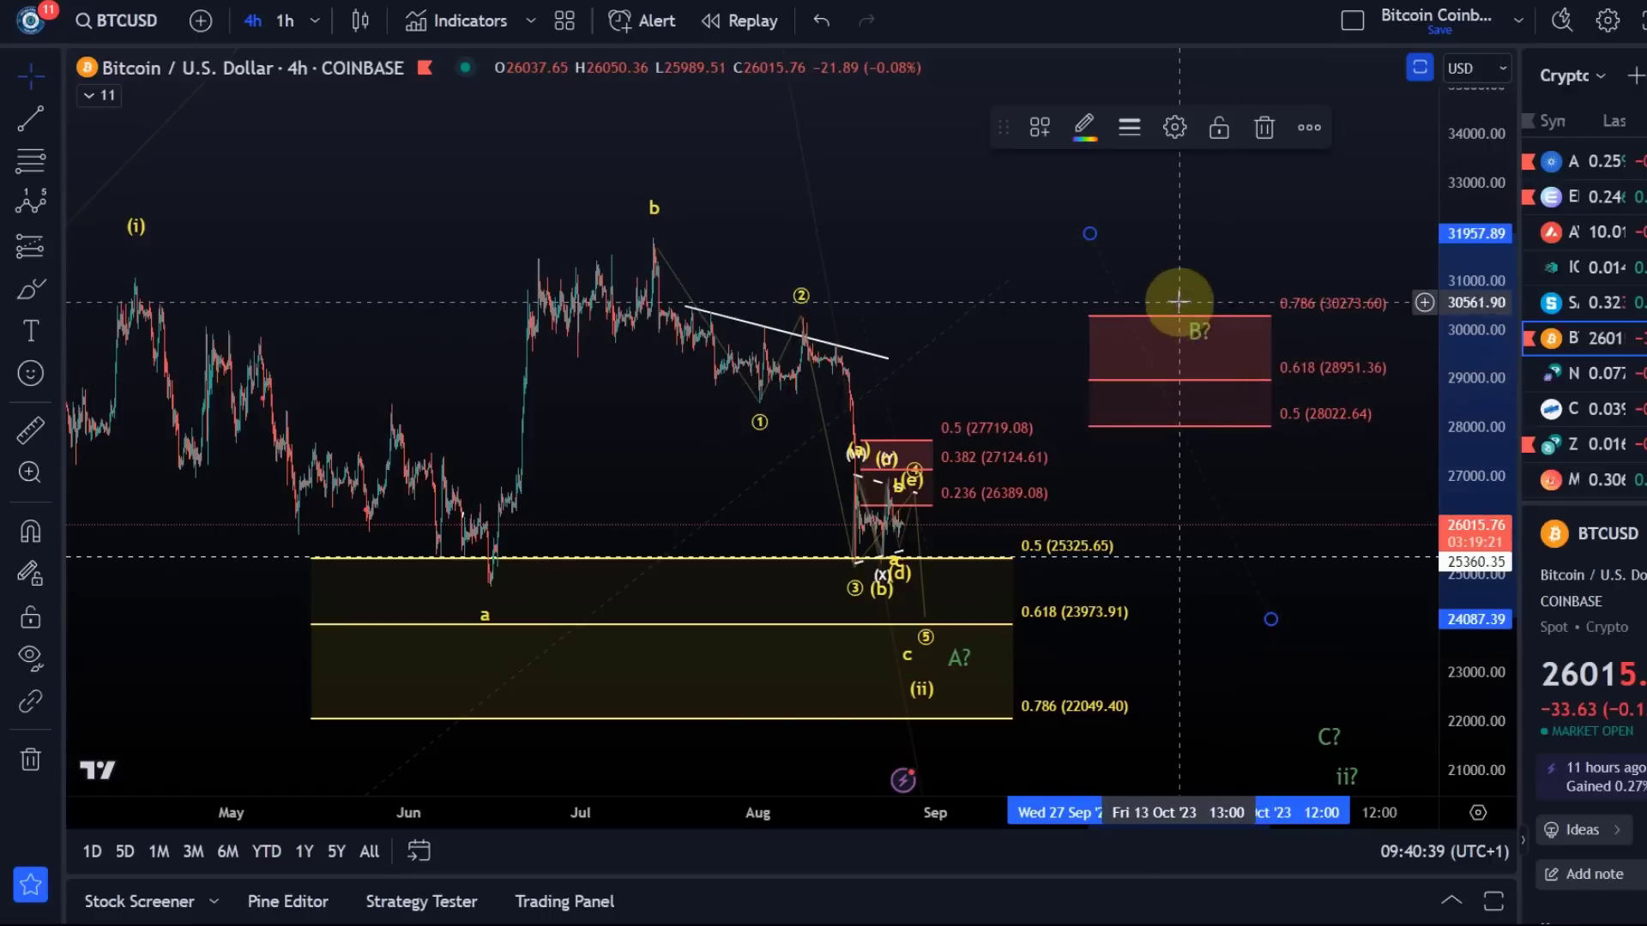
Lower the B? label to about 29,813 and delete the red Fibonacci retracement surrounding it
{"action": "left_click_drag", "start_coordinate": [1198, 341], "coordinate": [1195, 363]}
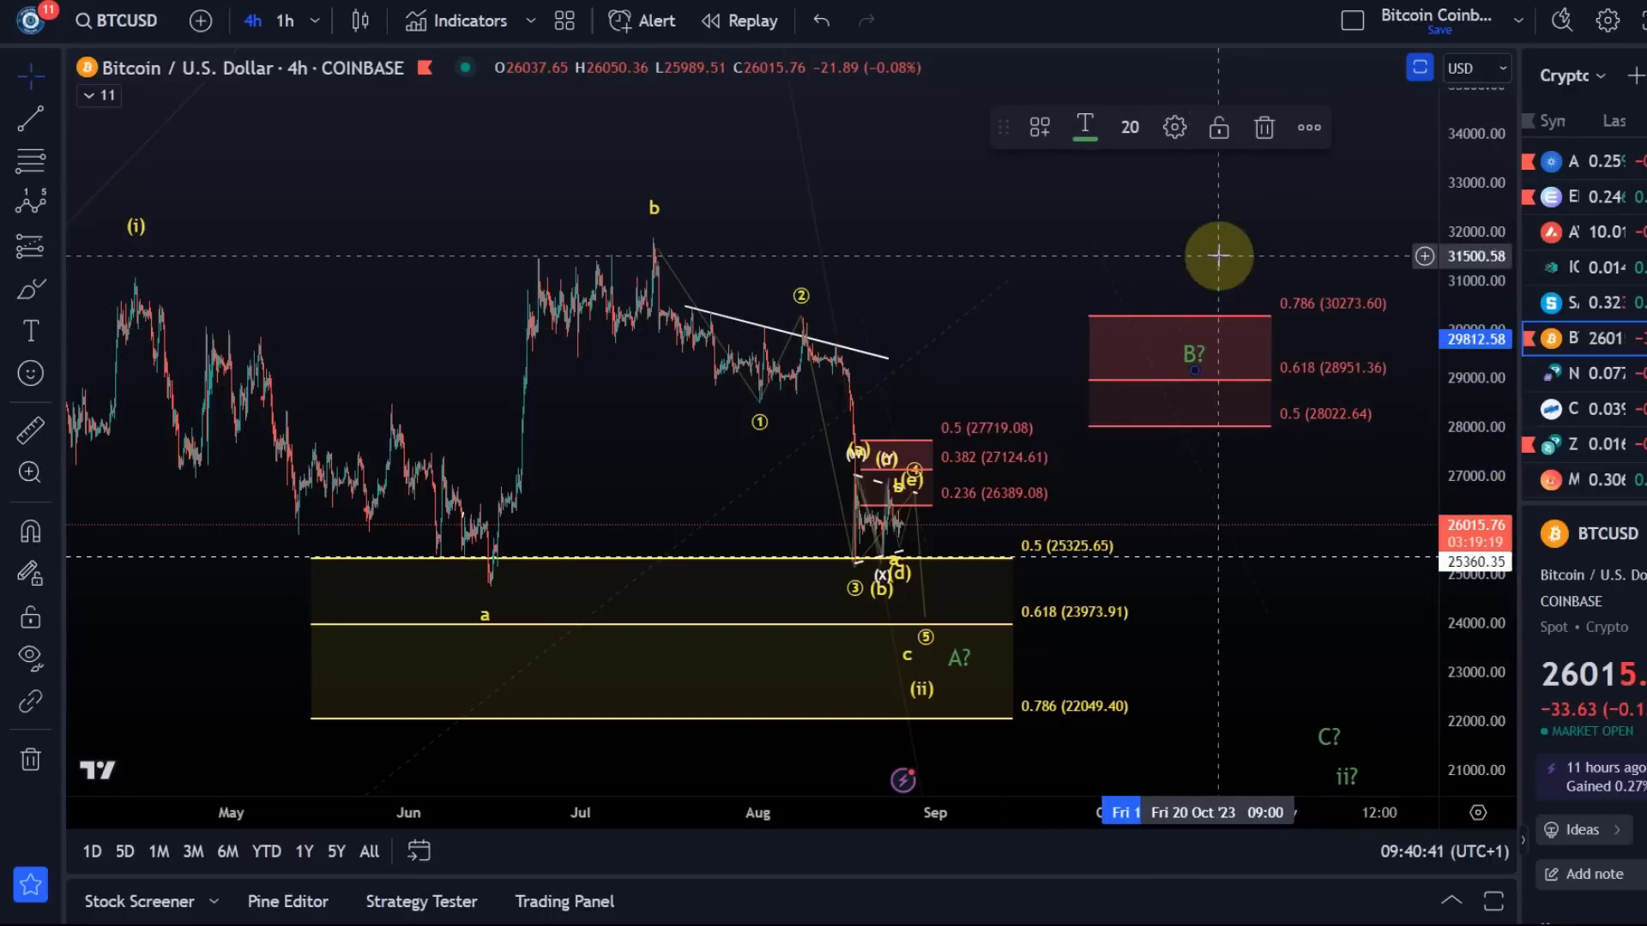
{"action": "left_click", "coordinate": [1322, 314]}
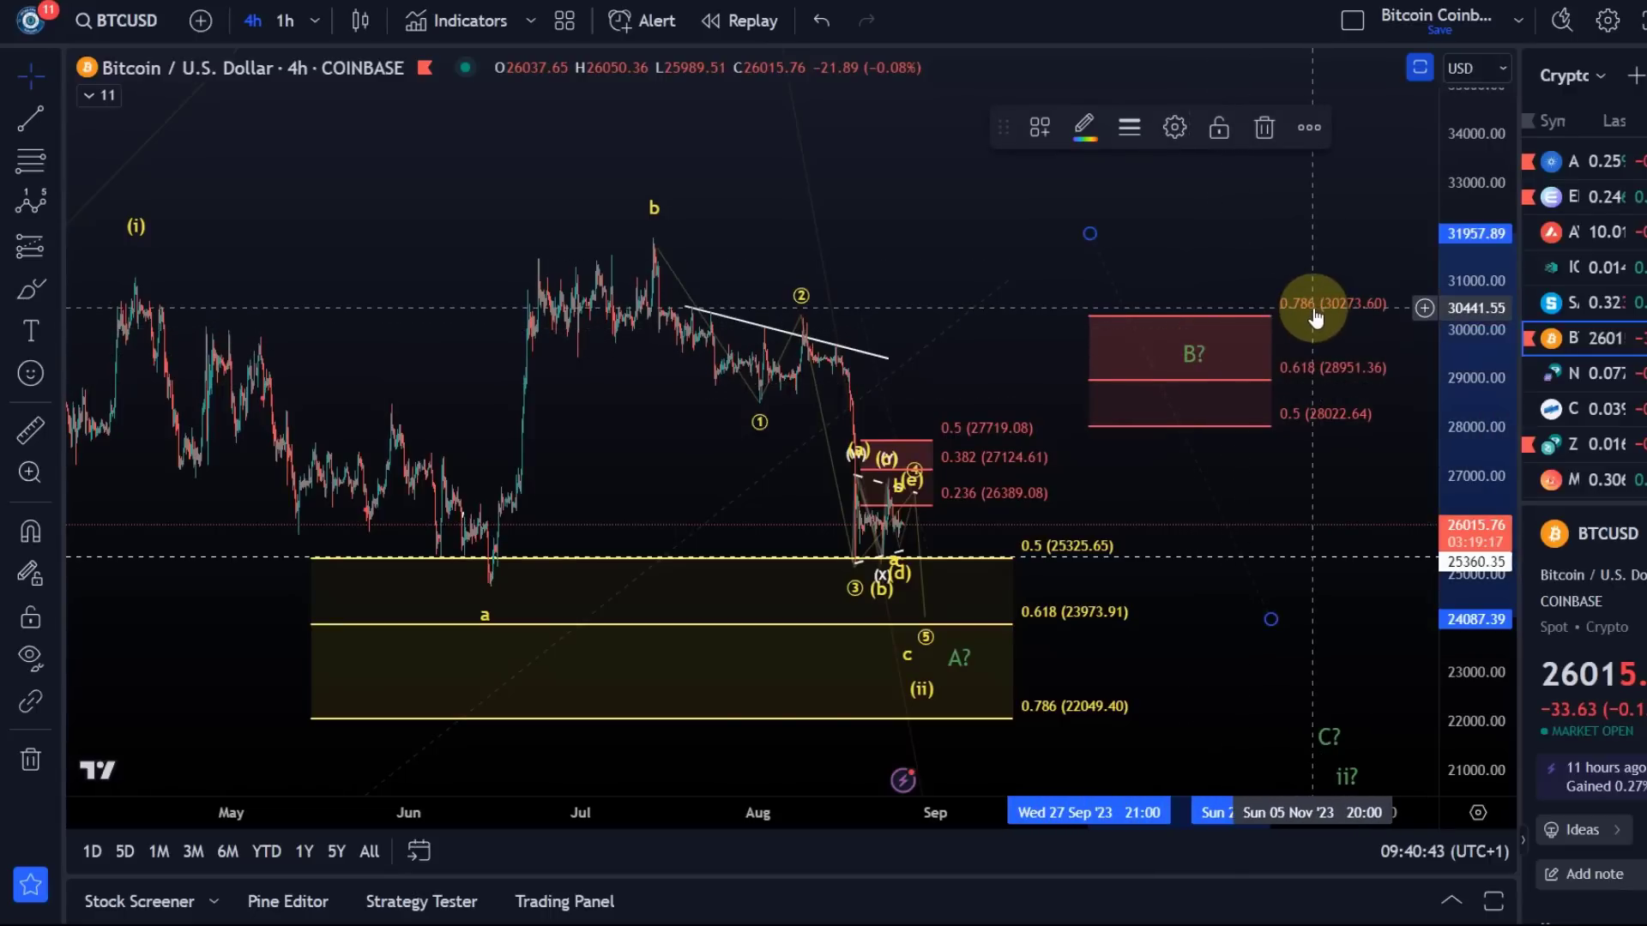
{"action": "key", "text": "Delete"}
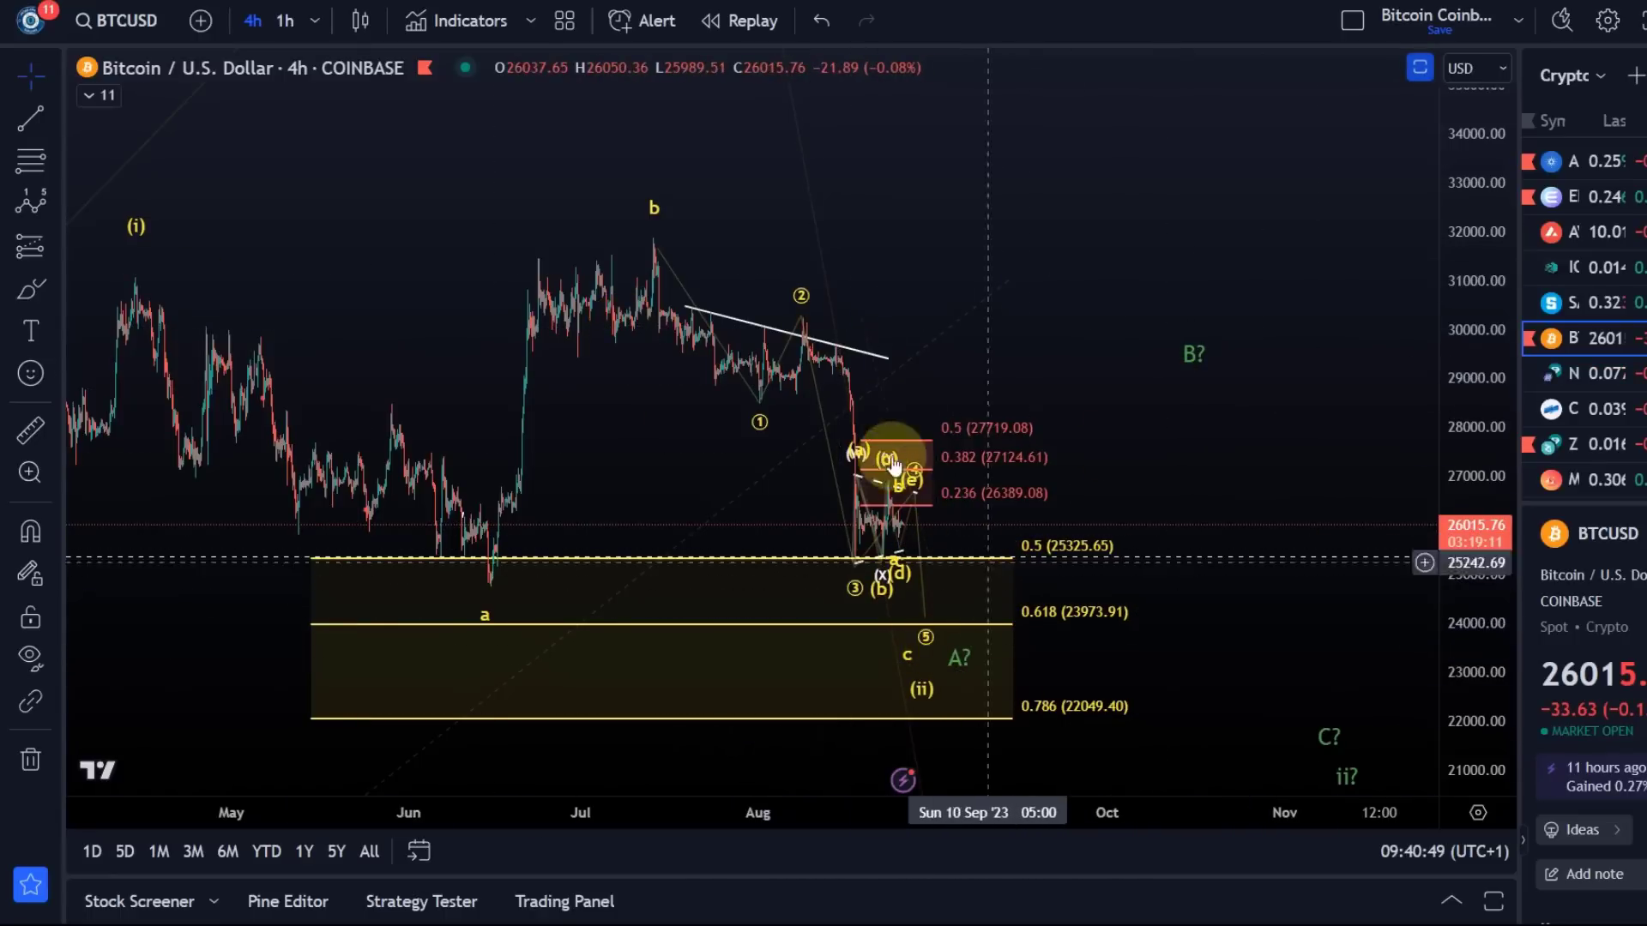
Move the green C? label to about 21,888 at 5 November 2023, just above the ii? label
{"action": "left_click", "coordinate": [878, 560]}
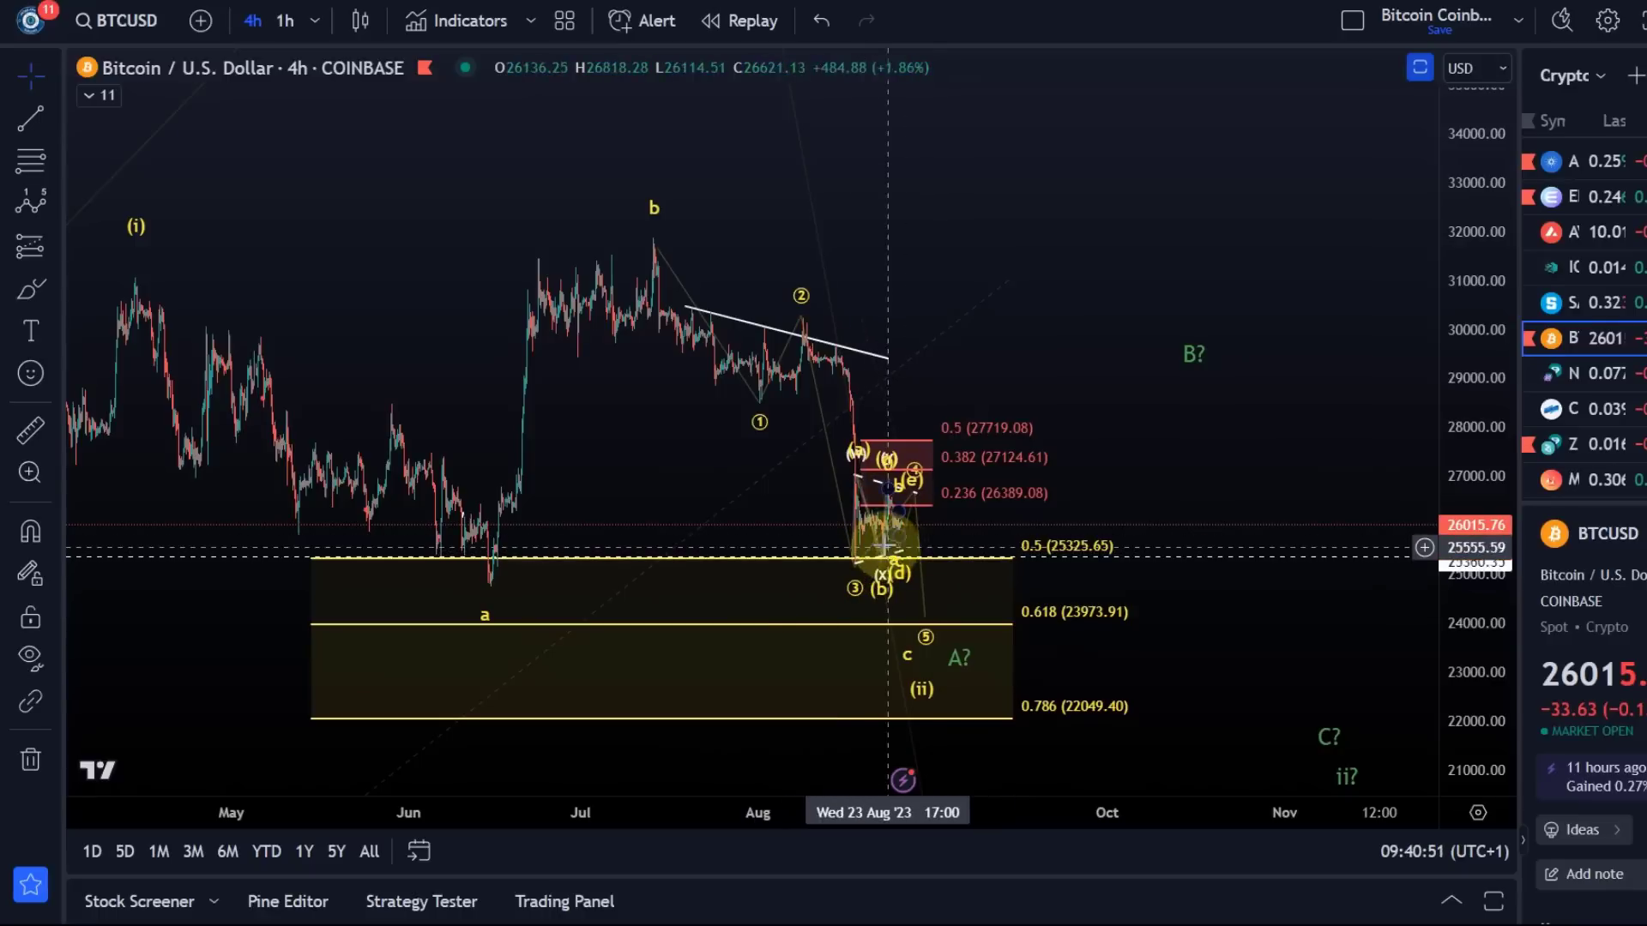
{"action": "left_click", "coordinate": [863, 562]}
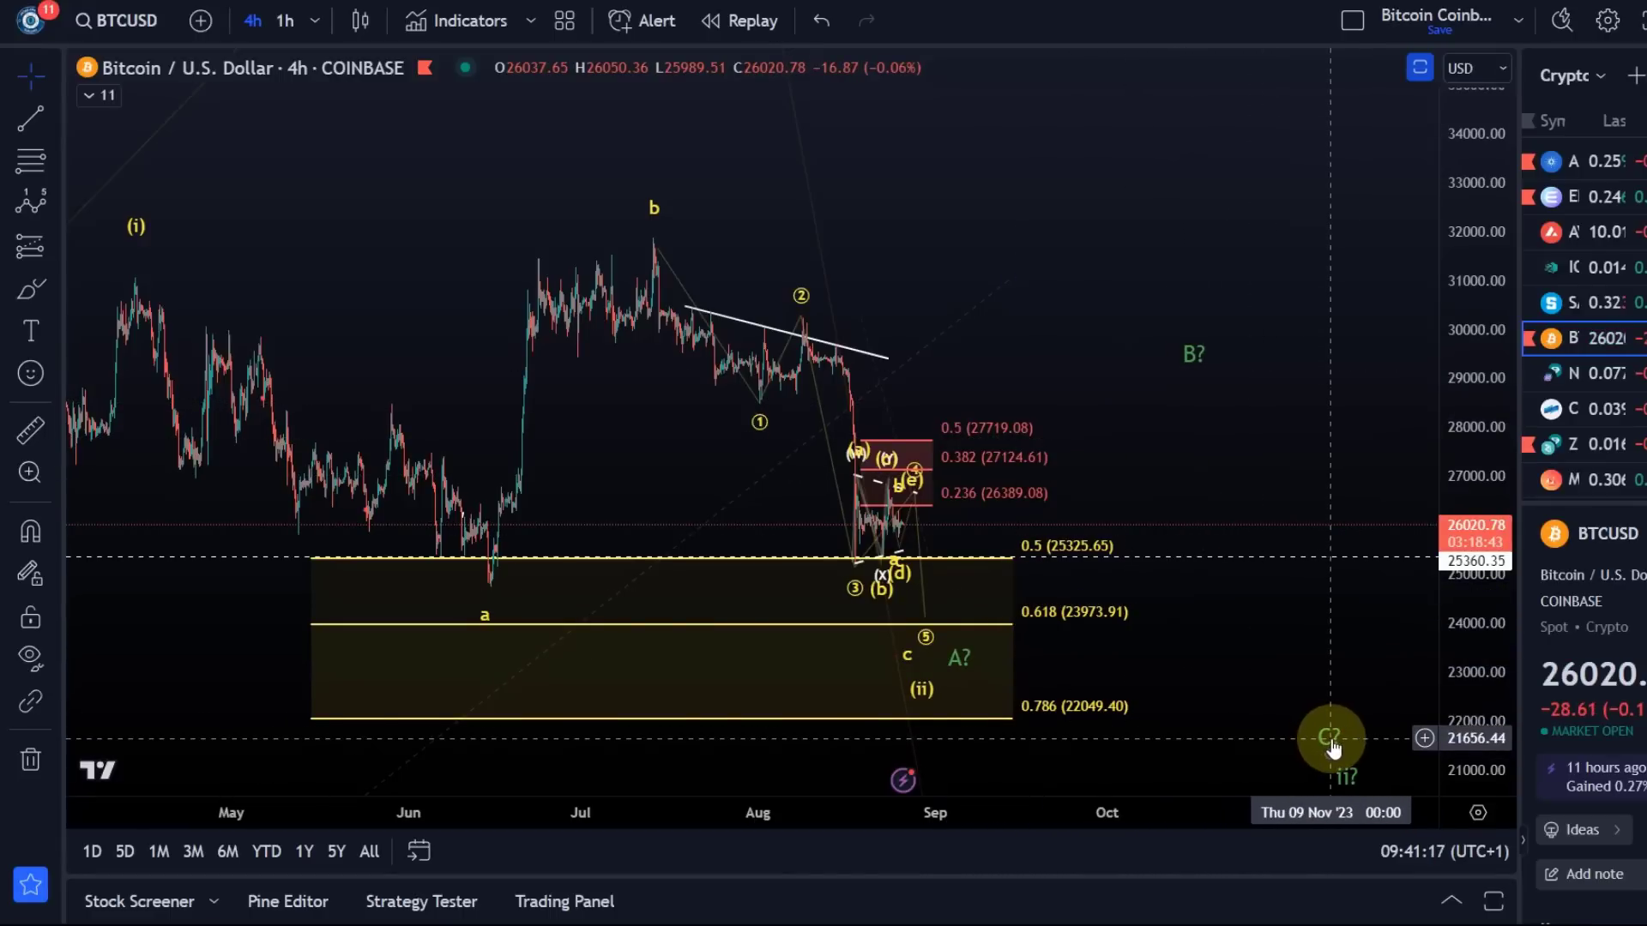
{"action": "mouse_move", "coordinate": [1336, 753]}
{"action": "left_mouse_down"}
{"action": "mouse_move", "coordinate": [1248, 724]}
{"action": "mouse_move", "coordinate": [1308, 754]}
{"action": "left_mouse_up"}
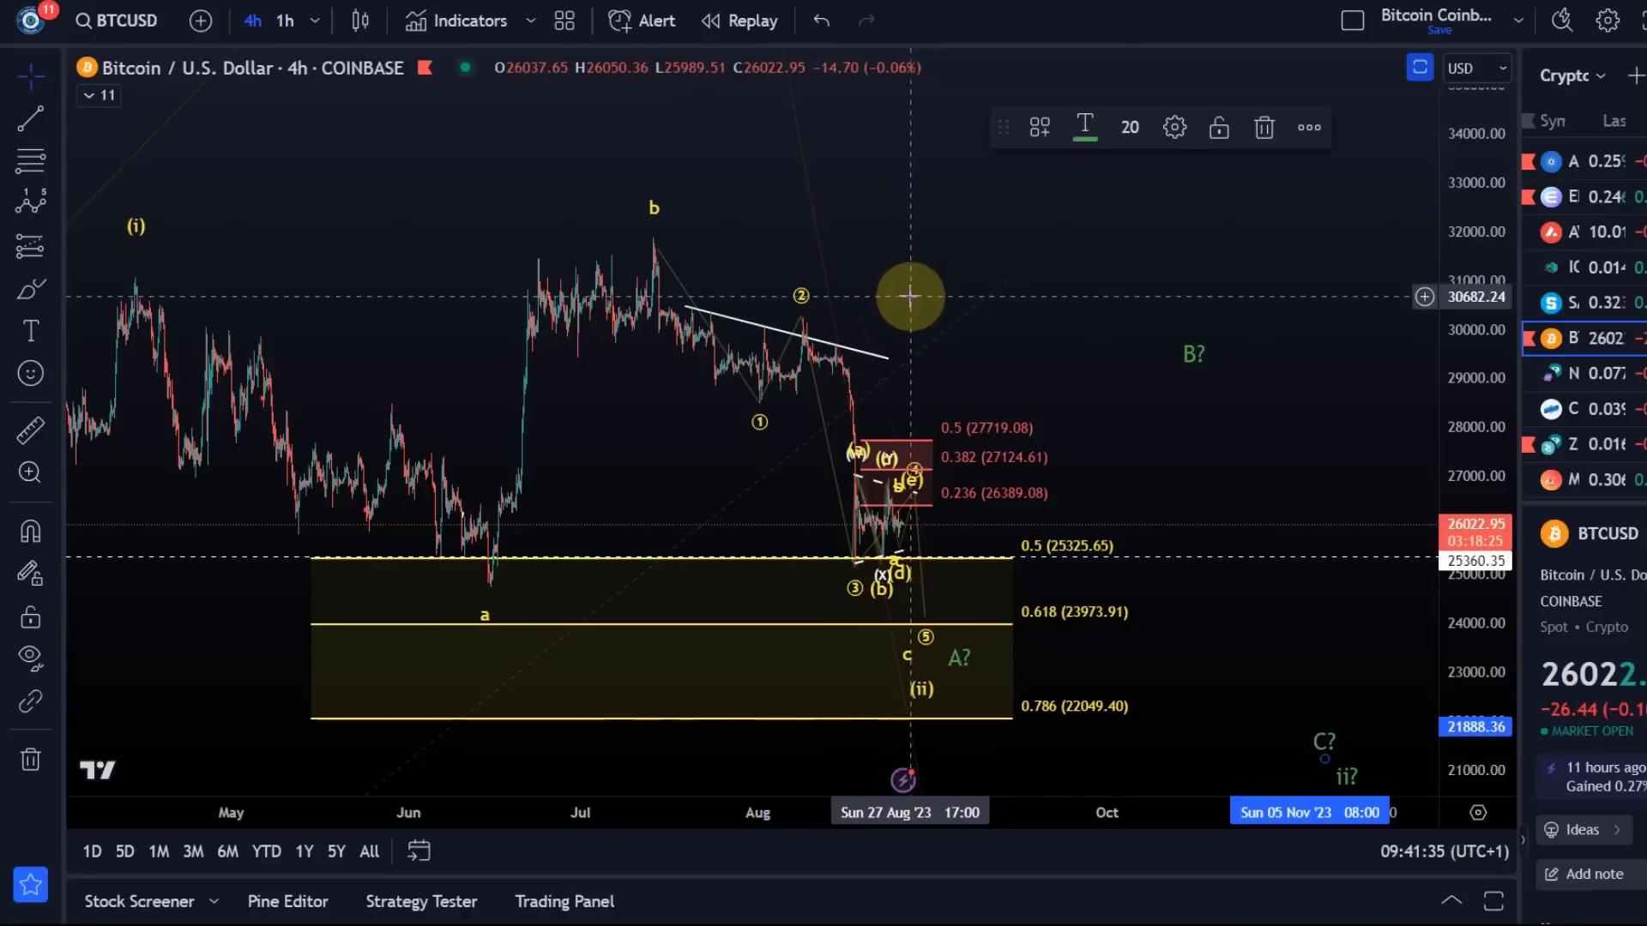
Switch the chart to the 1-hour timeframe to inspect the (a) to (e) triangle forming circled wave 4
{"action": "left_click", "coordinate": [286, 20]}
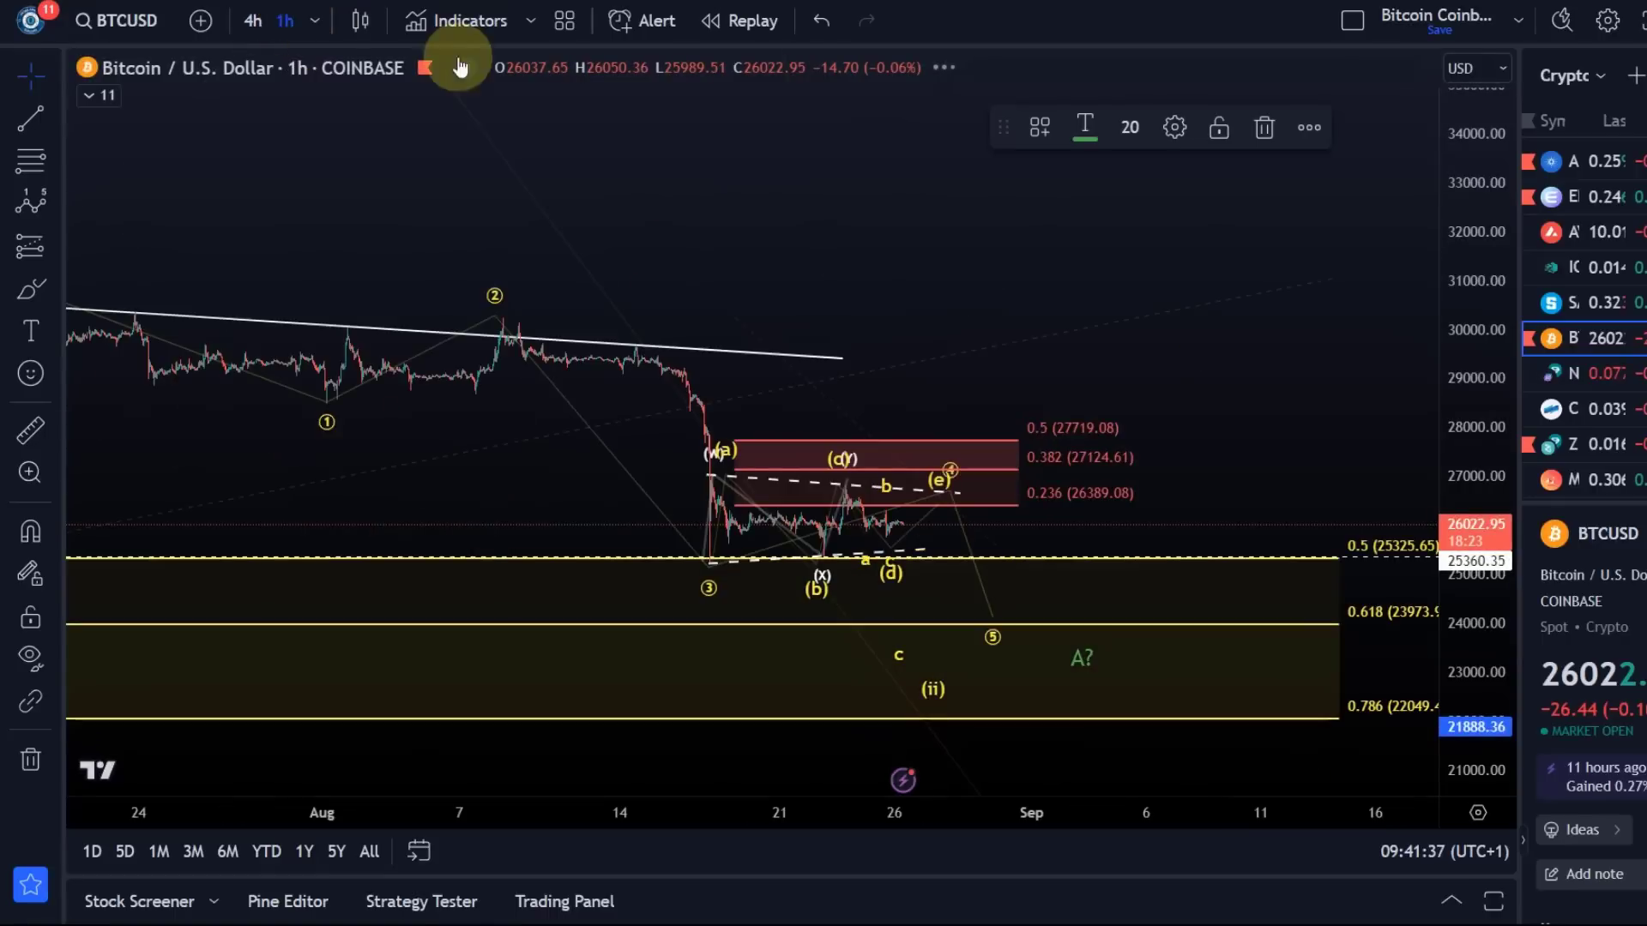
{"action": "left_click_drag", "start_coordinate": [1466, 626], "coordinate": [1520, 162]}
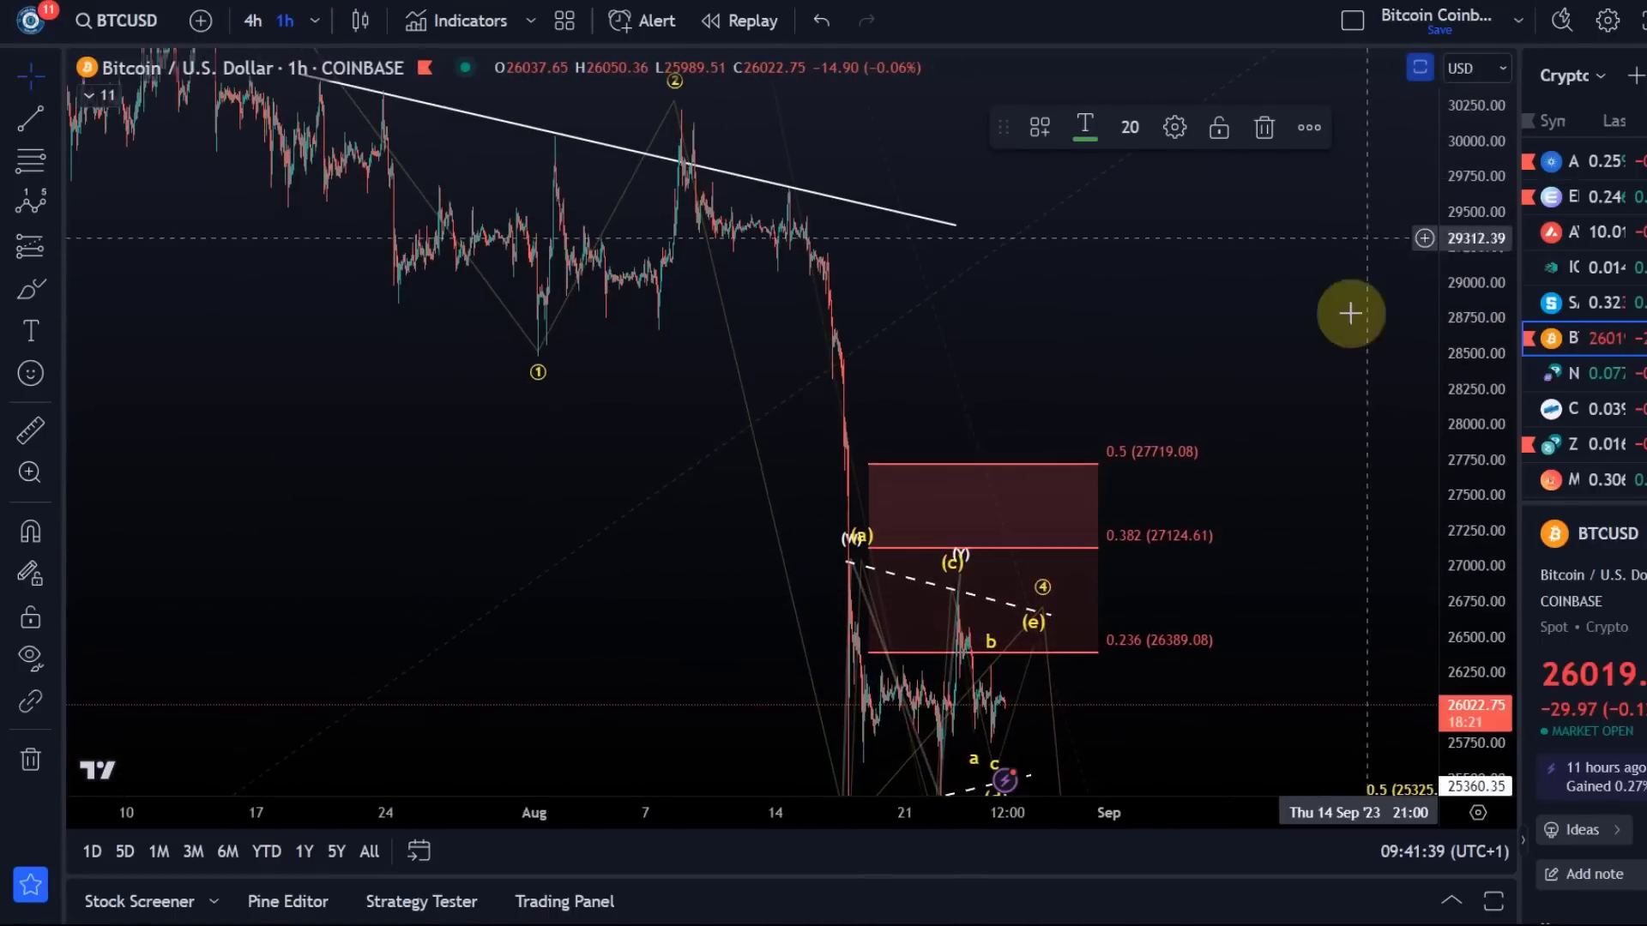
{"action": "scroll", "coordinate": [1364, 247], "scroll_direction": "up", "scroll_amount": 3}
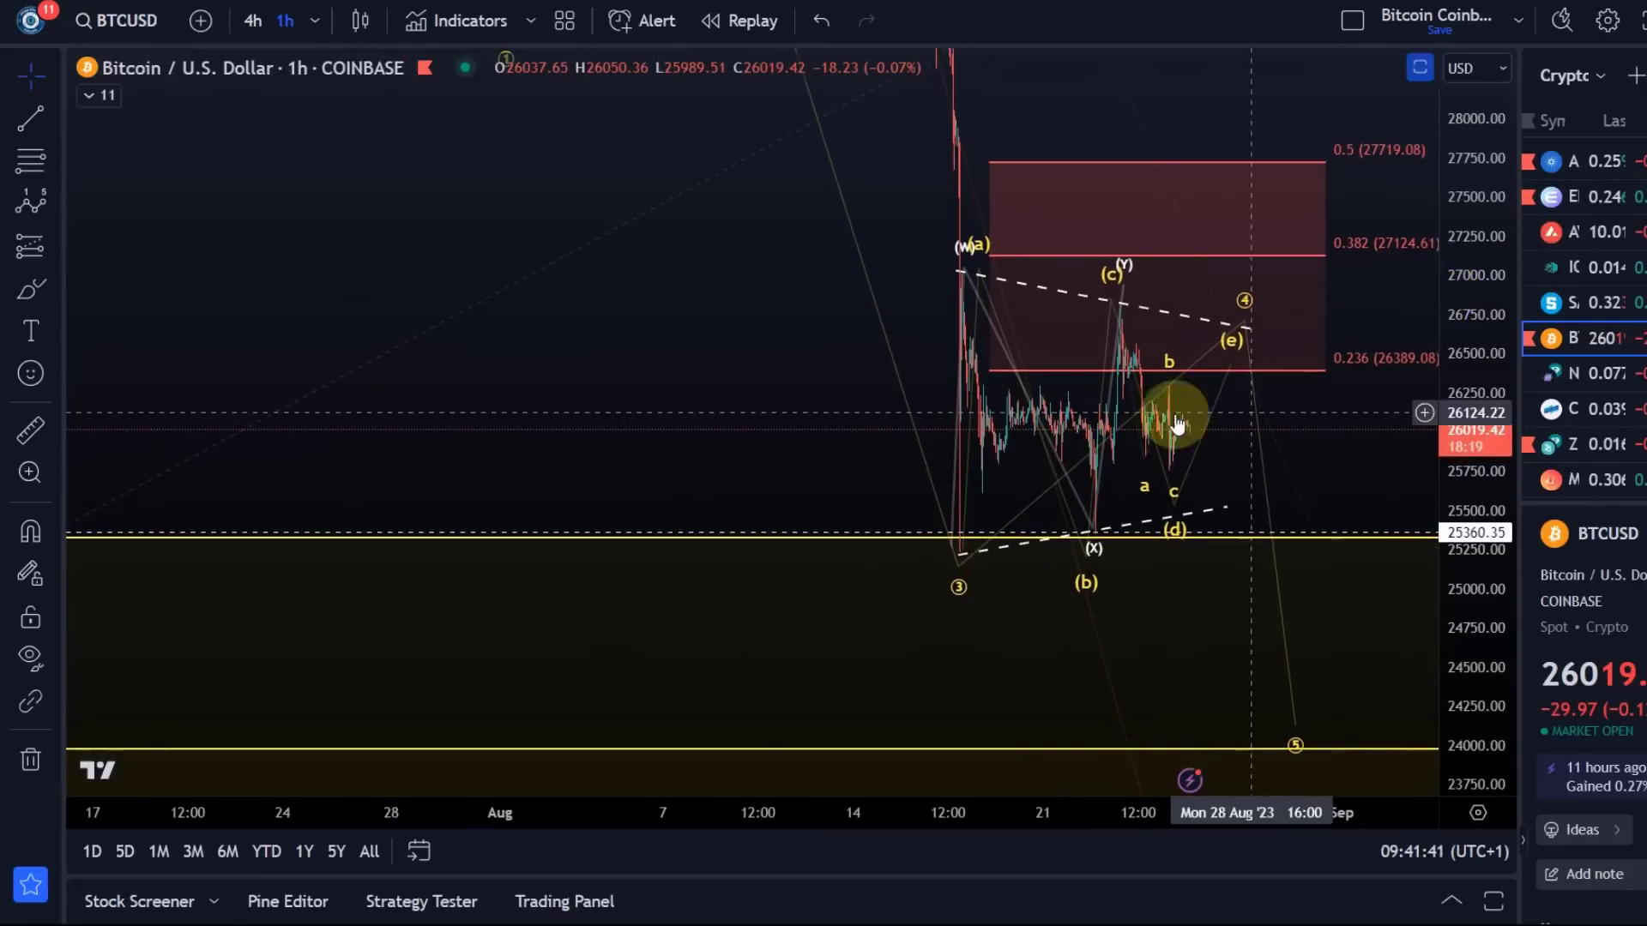
{"action": "scroll", "coordinate": [889, 386], "scroll_direction": "up", "scroll_amount": 3}
{"action": "left_click_drag", "start_coordinate": [1243, 452], "coordinate": [1023, 387]}
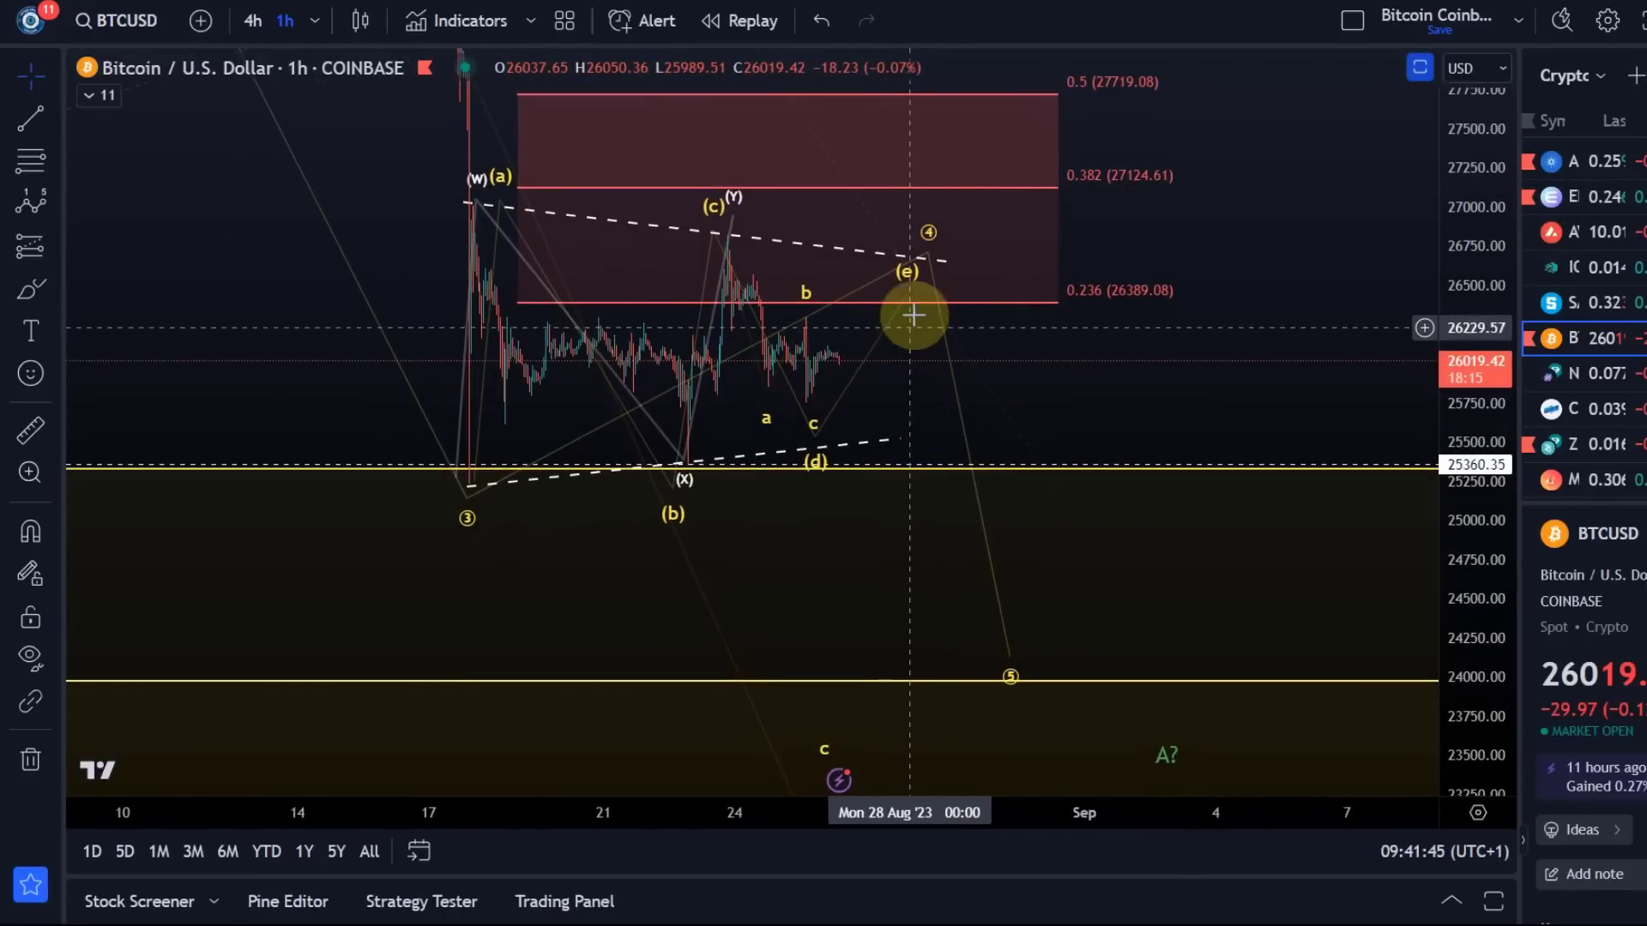
Move the triangle's (d) label to about 25,575 on 25 August 2023 and its (e) label to about 26,373 on 28 August
{"action": "left_click", "coordinate": [902, 301]}
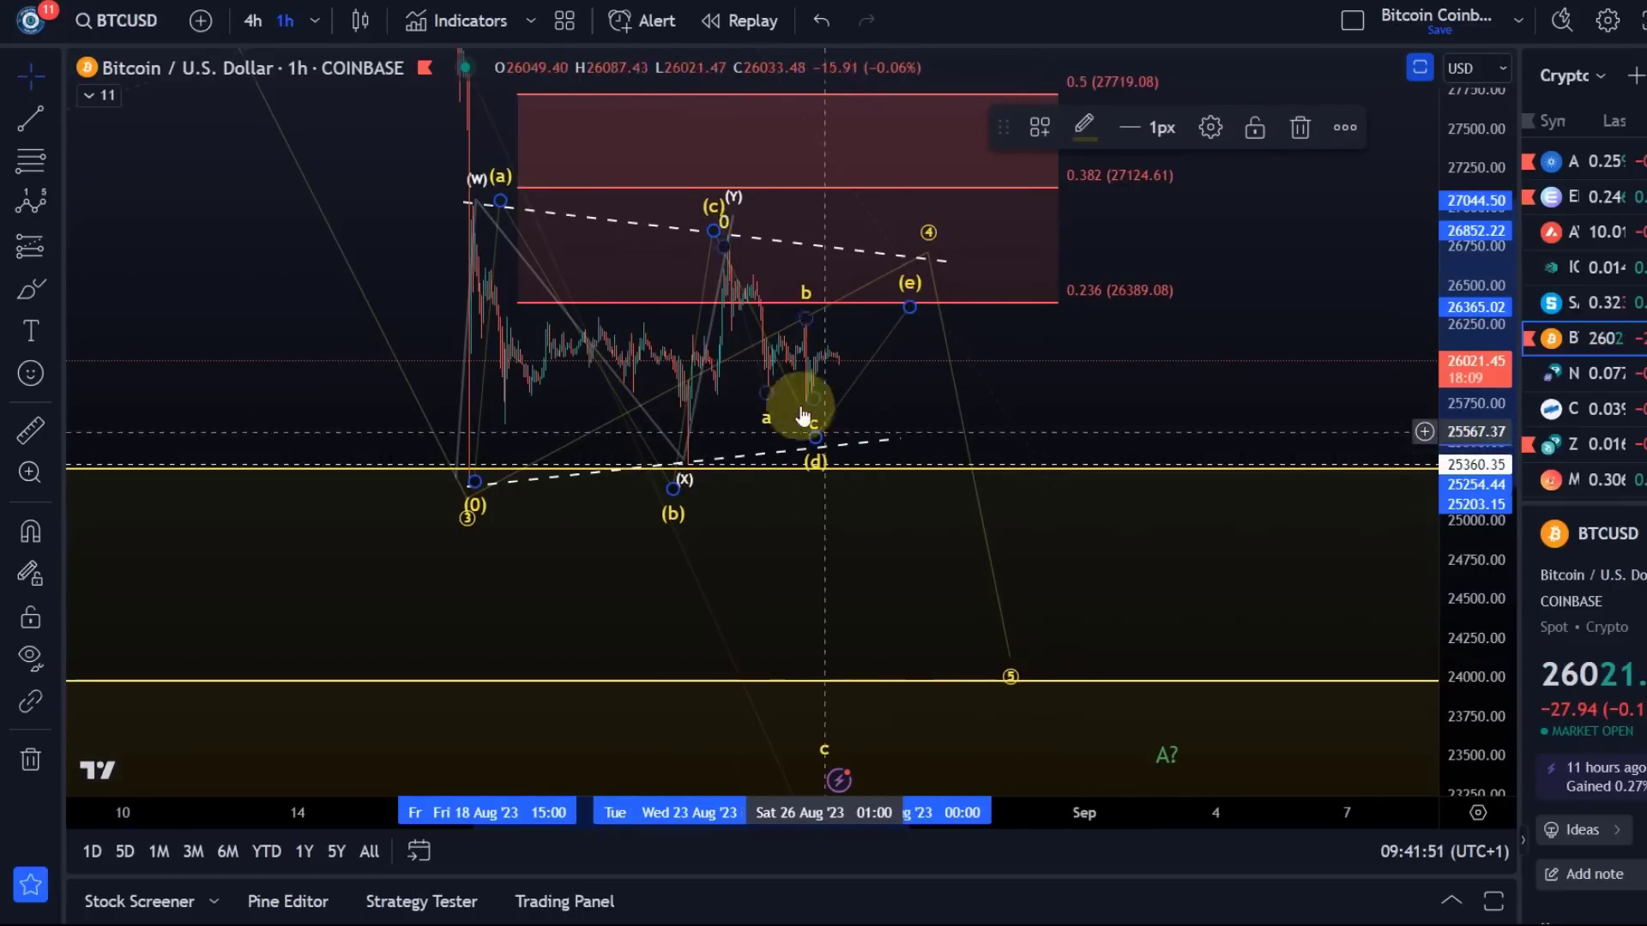
{"action": "left_click_drag", "start_coordinate": [1218, 131], "coordinate": [1199, 295]}
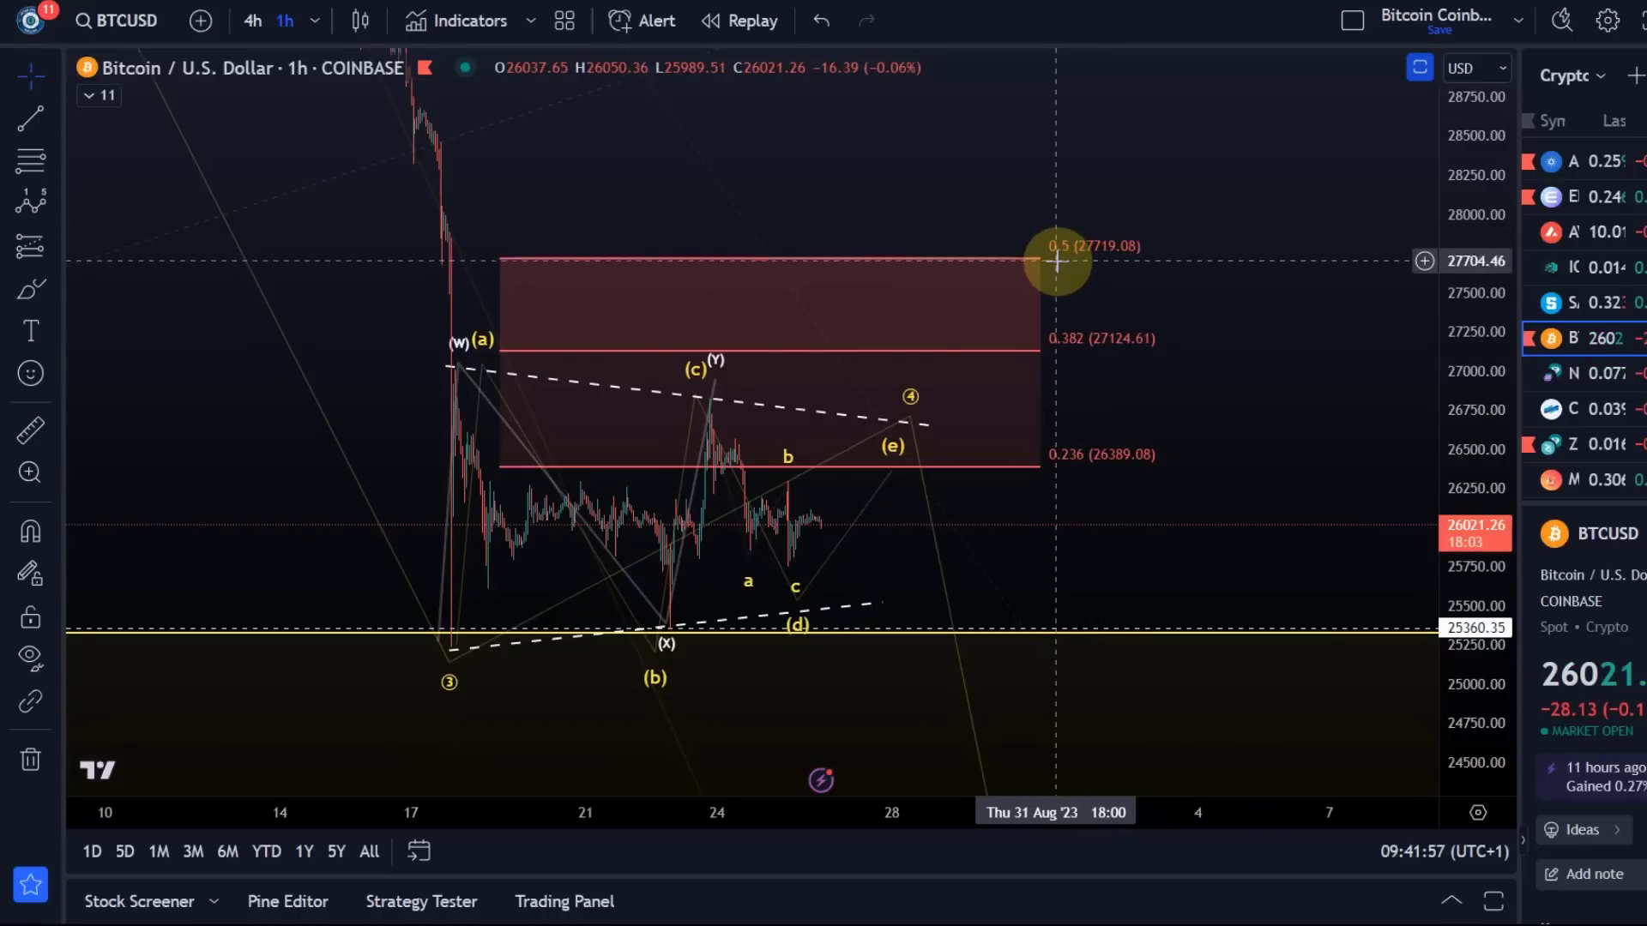
{"action": "left_click_drag", "start_coordinate": [1209, 537], "coordinate": [1160, 387]}
{"action": "left_click_drag", "start_coordinate": [1195, 486], "coordinate": [1004, 404]}
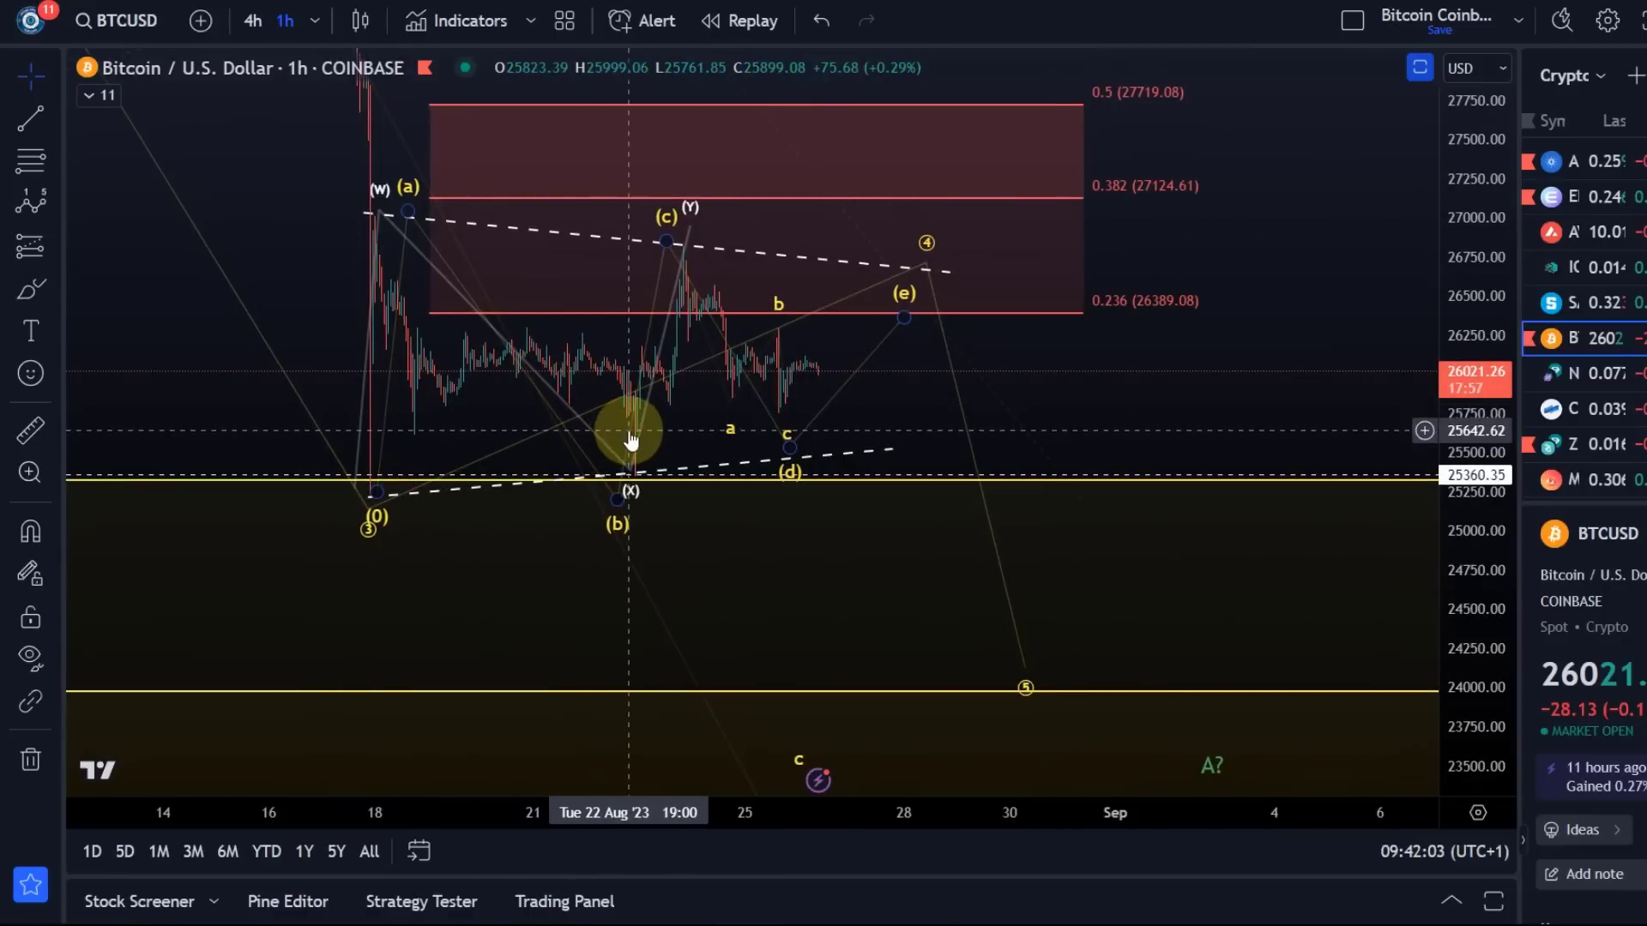
{"action": "left_click", "coordinate": [673, 431]}
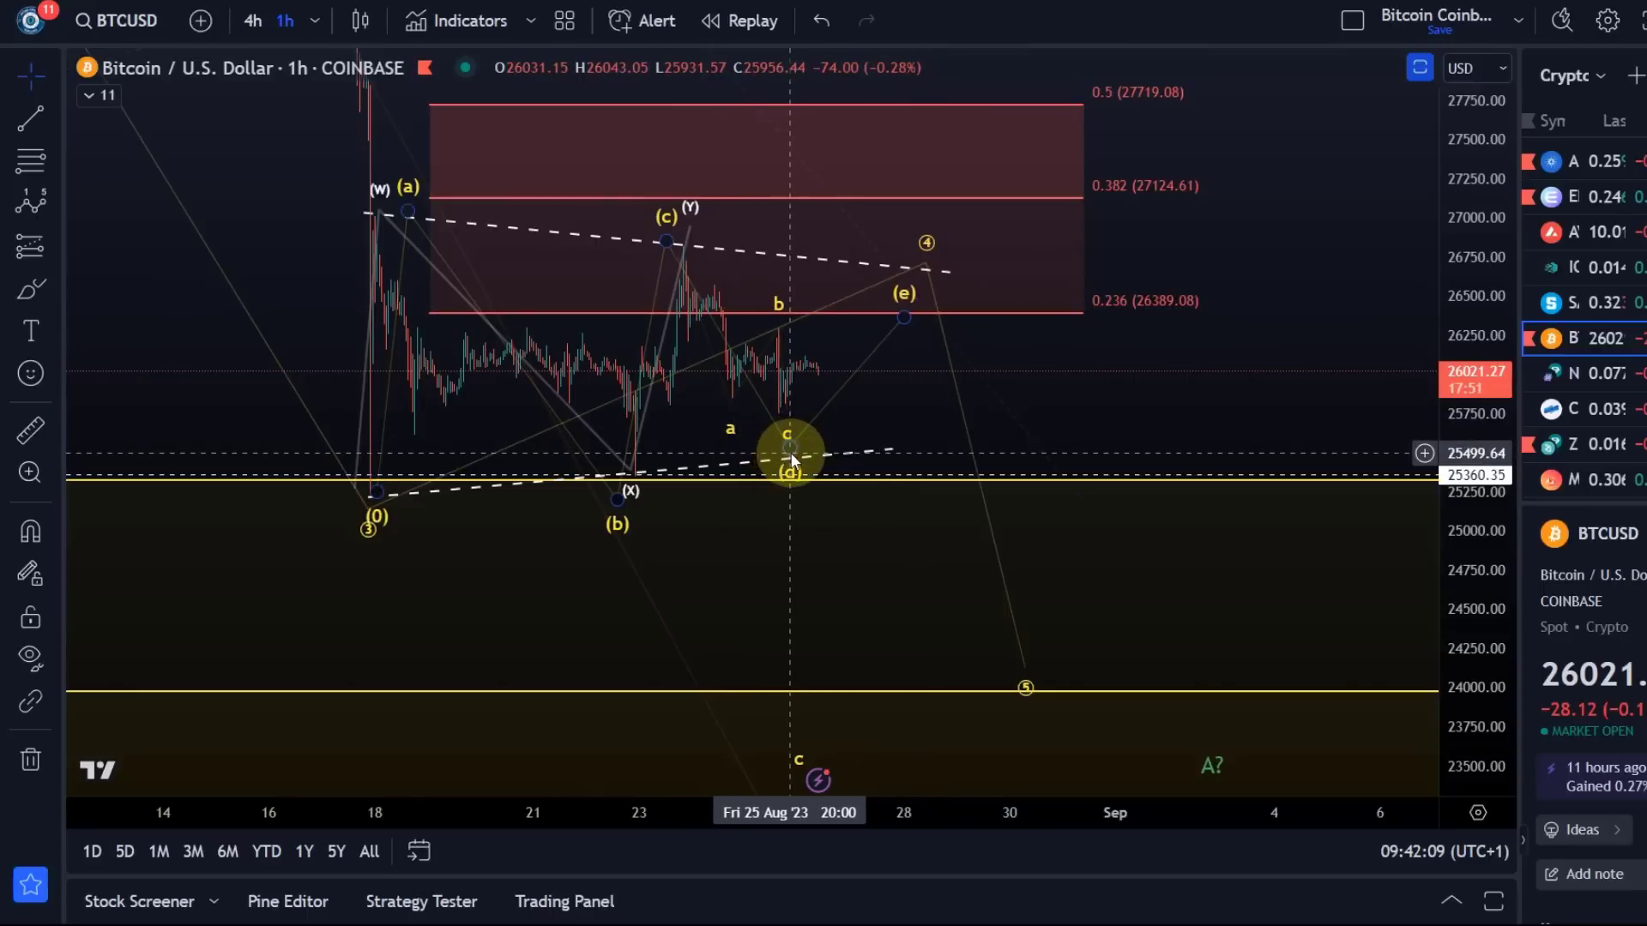
{"action": "left_click_drag", "start_coordinate": [790, 459], "coordinate": [827, 449]}
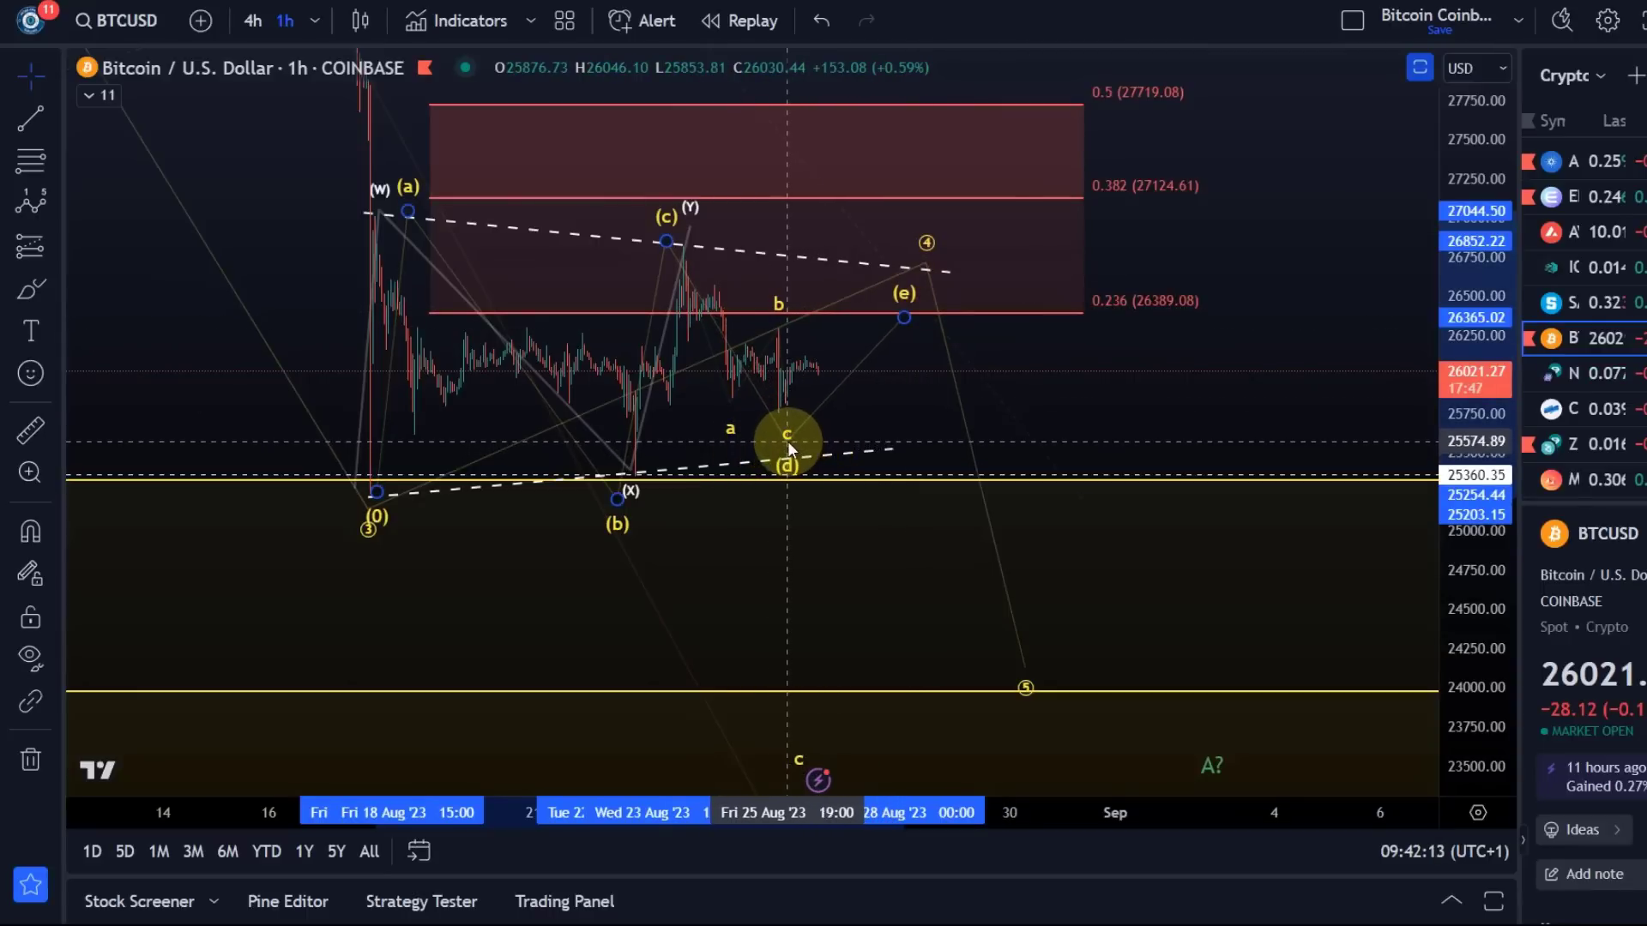
{"action": "left_click", "coordinate": [789, 448]}
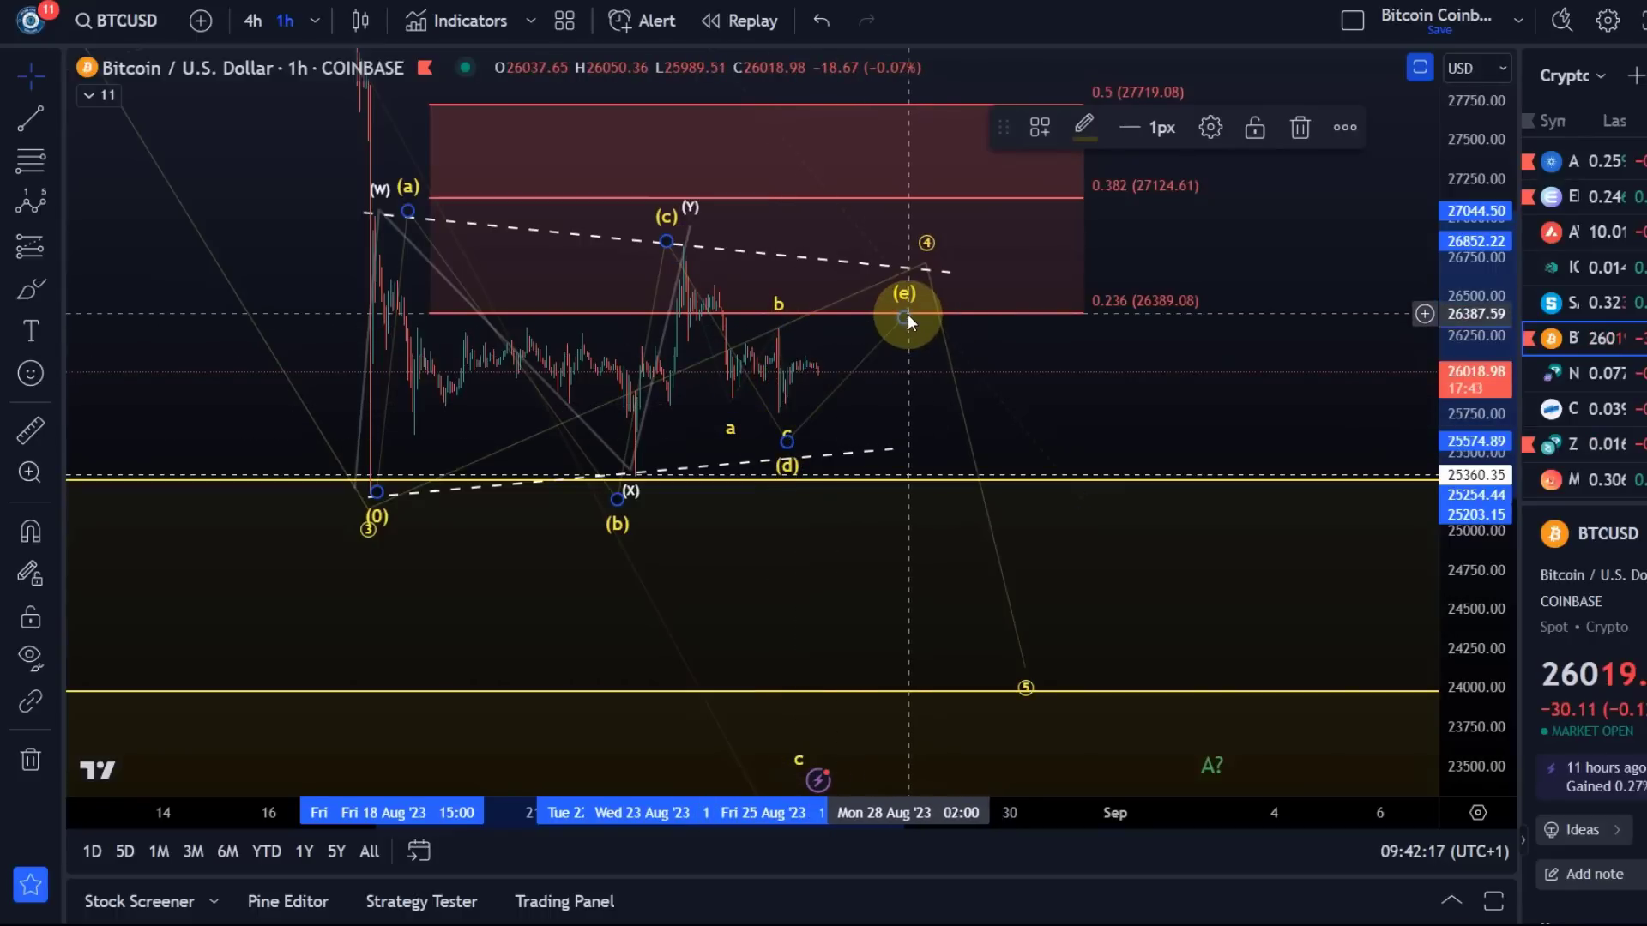
{"action": "left_click_drag", "start_coordinate": [908, 319], "coordinate": [911, 315]}
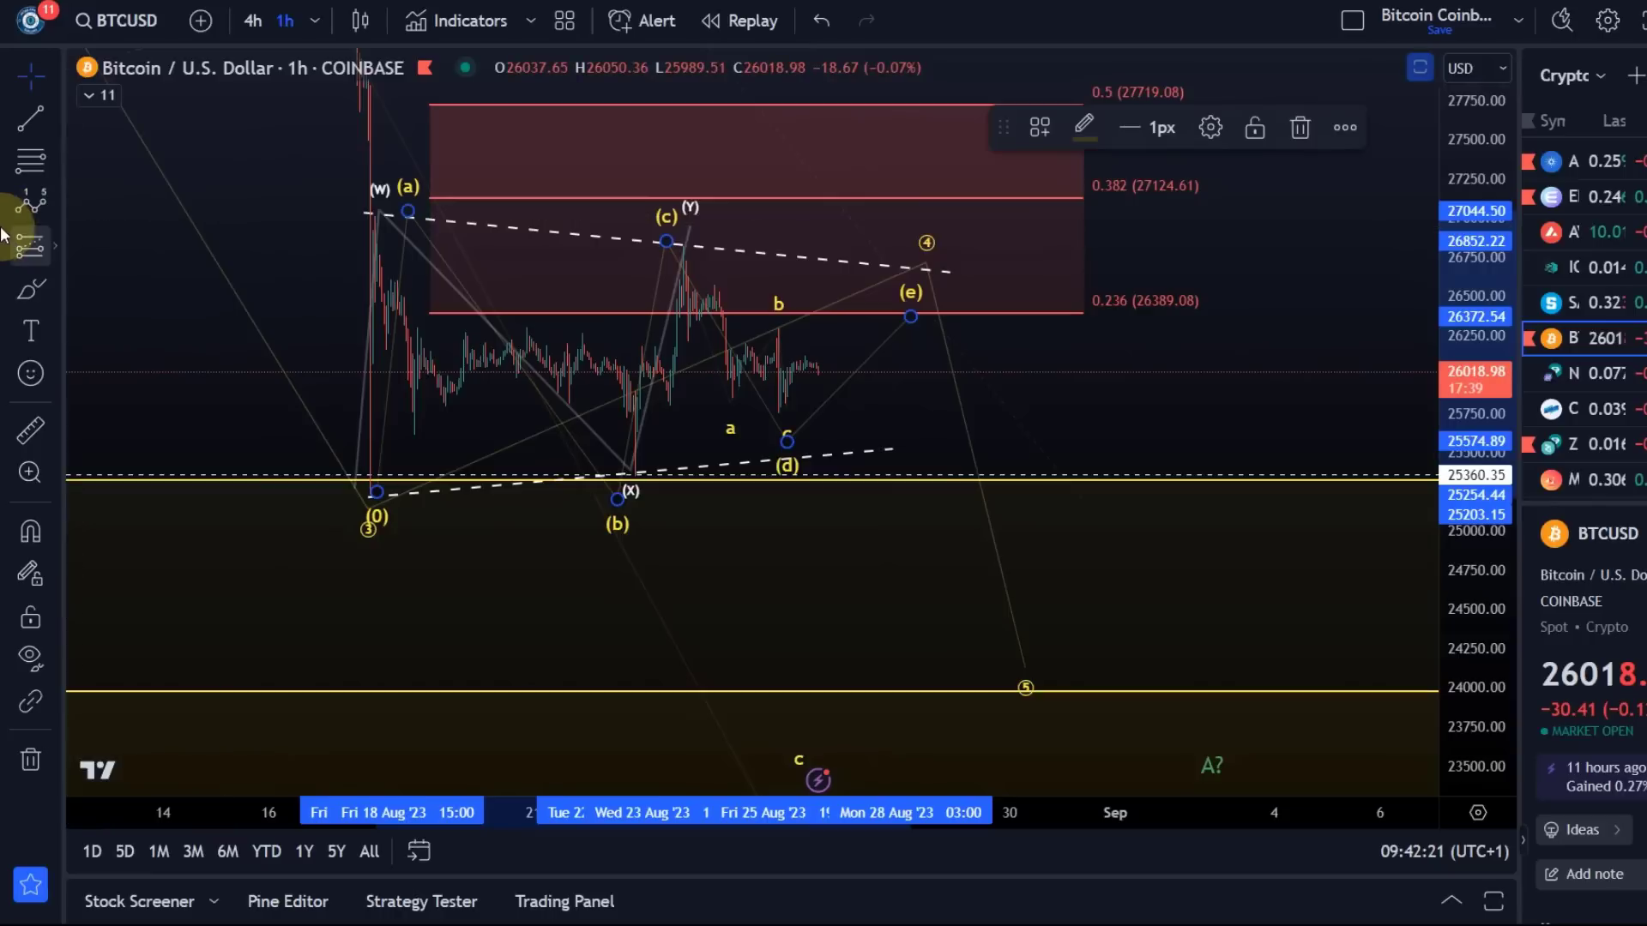
Draw an Elliott correction wave (ABC) from about 25,846 beside the c label through 26,087 and 25,936 to about 26,222 on 27 August
{"action": "left_click", "coordinate": [51, 214]}
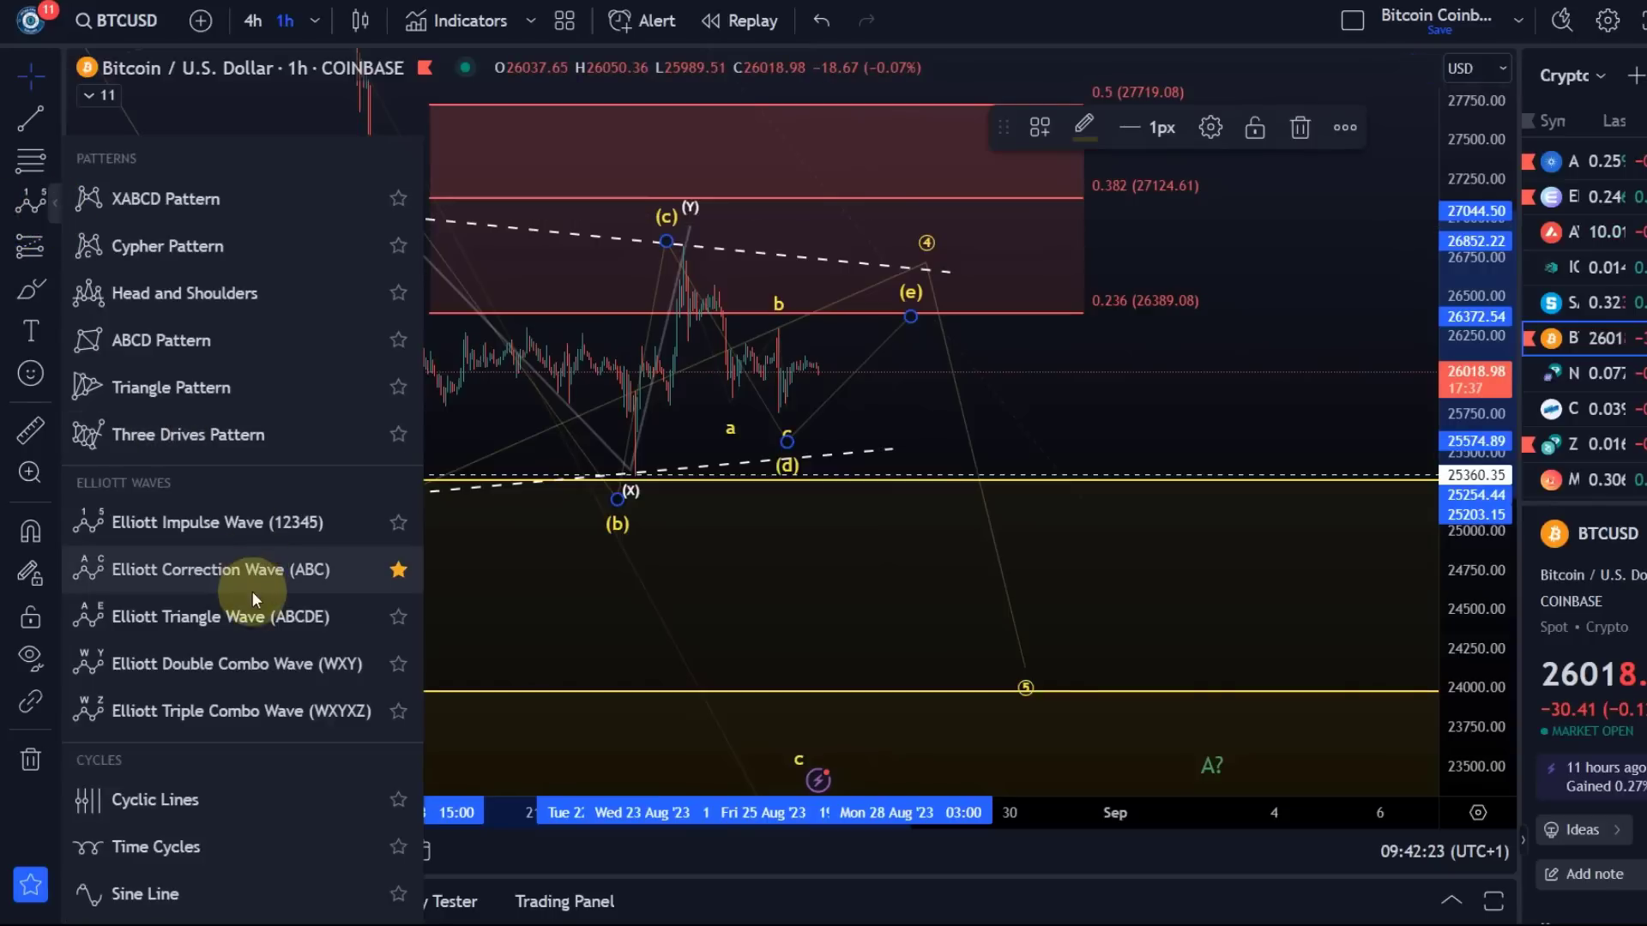
{"action": "left_click", "coordinate": [323, 618]}
{"action": "left_click", "coordinate": [787, 398]}
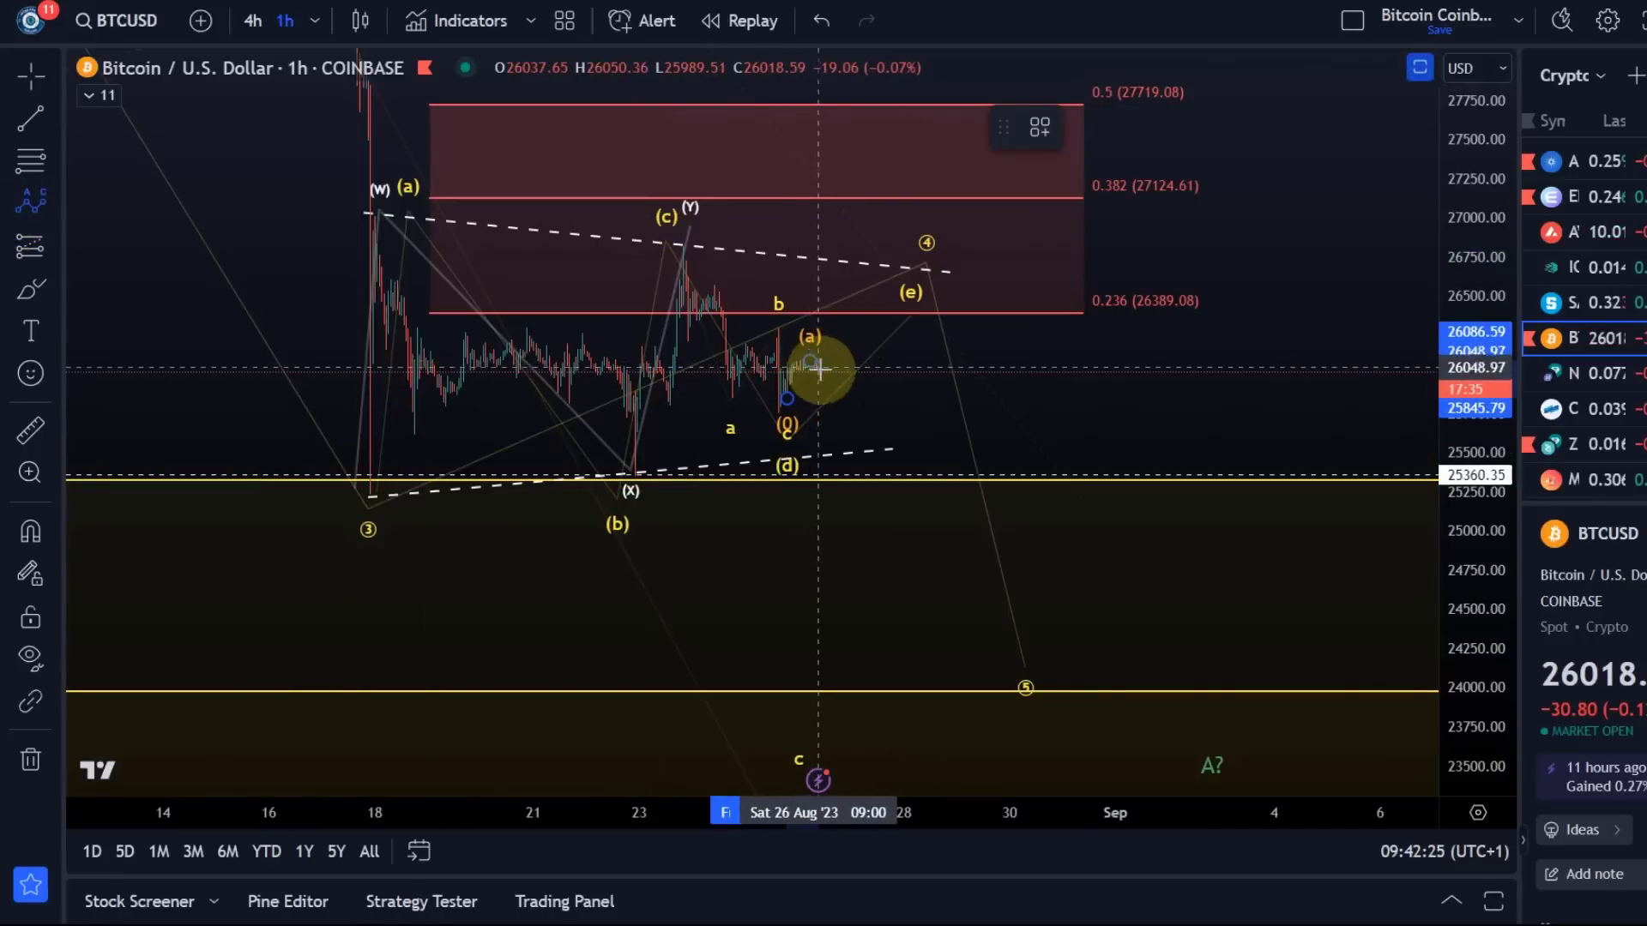
{"action": "left_click", "coordinate": [809, 361]}
{"action": "left_click", "coordinate": [838, 384]}
{"action": "left_click", "coordinate": [893, 339]}
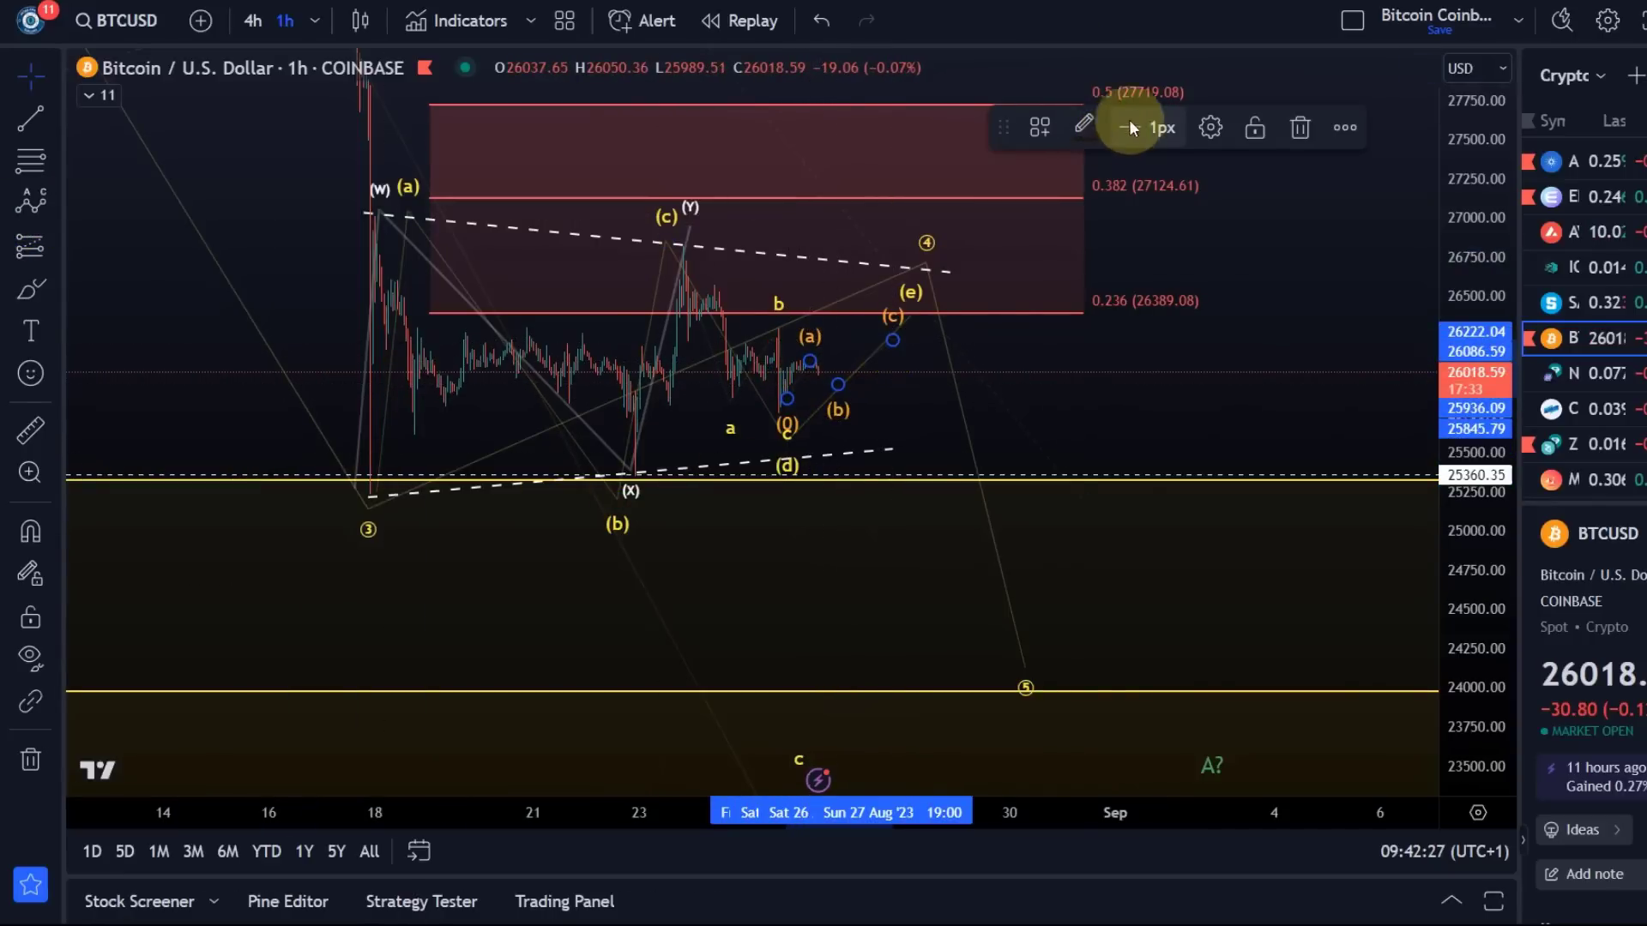
Colour the new ABC correction wave yellow and set its degree to Micro
{"action": "left_click", "coordinate": [1085, 127]}
{"action": "left_click", "coordinate": [1138, 206]}
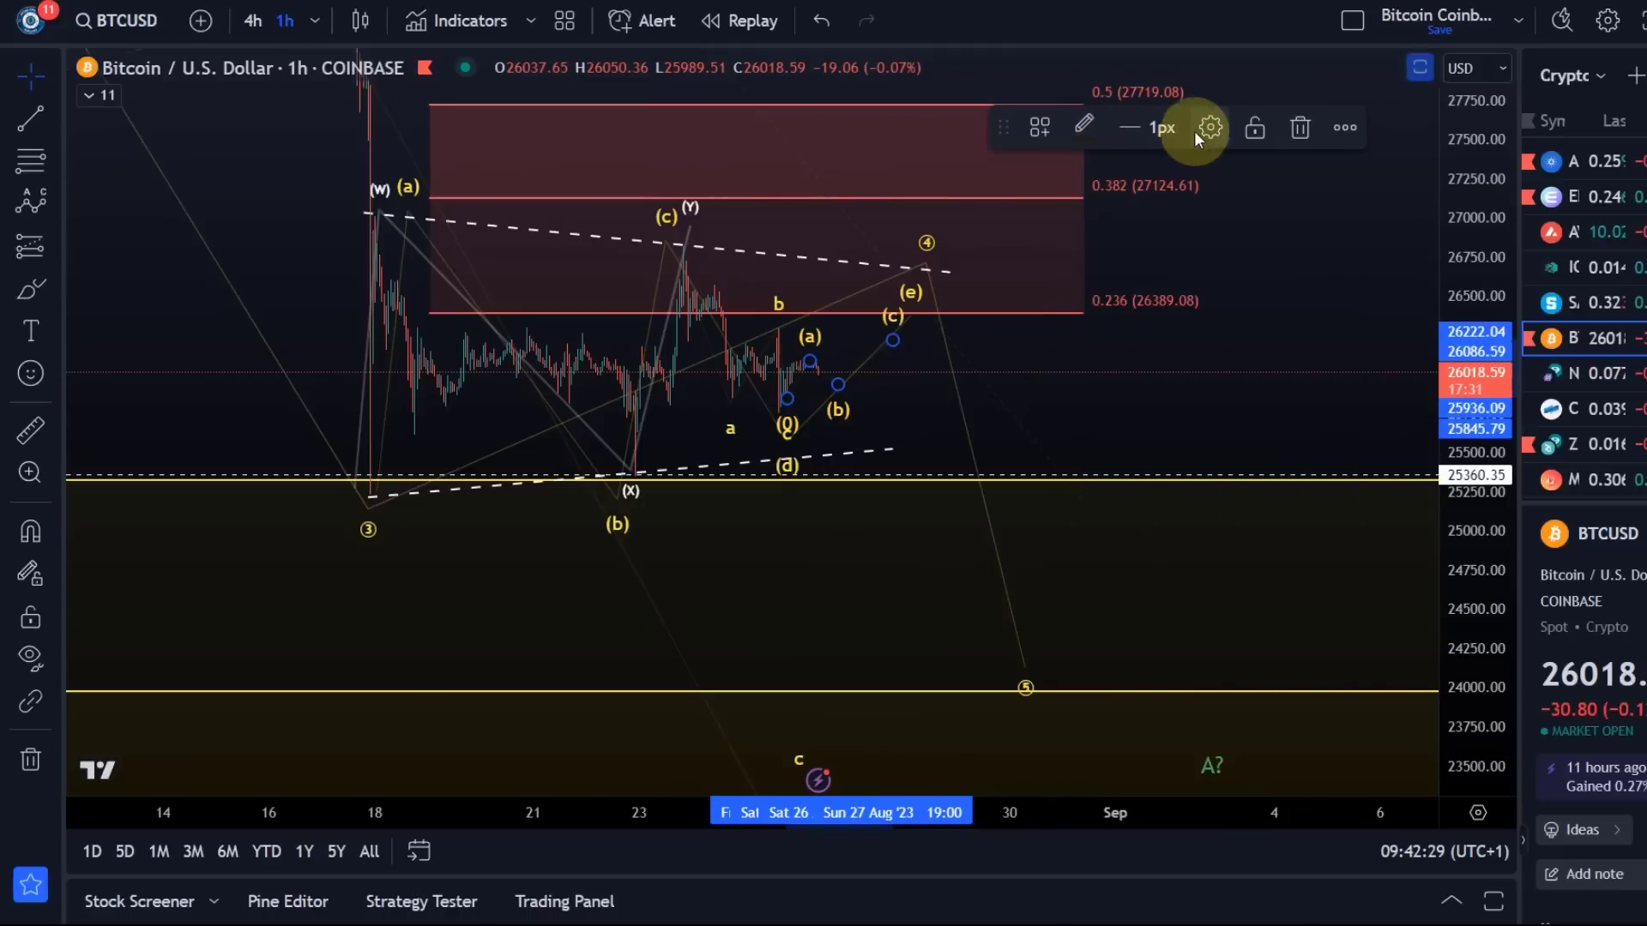
{"action": "left_click", "coordinate": [1206, 129]}
{"action": "left_click", "coordinate": [895, 530]}
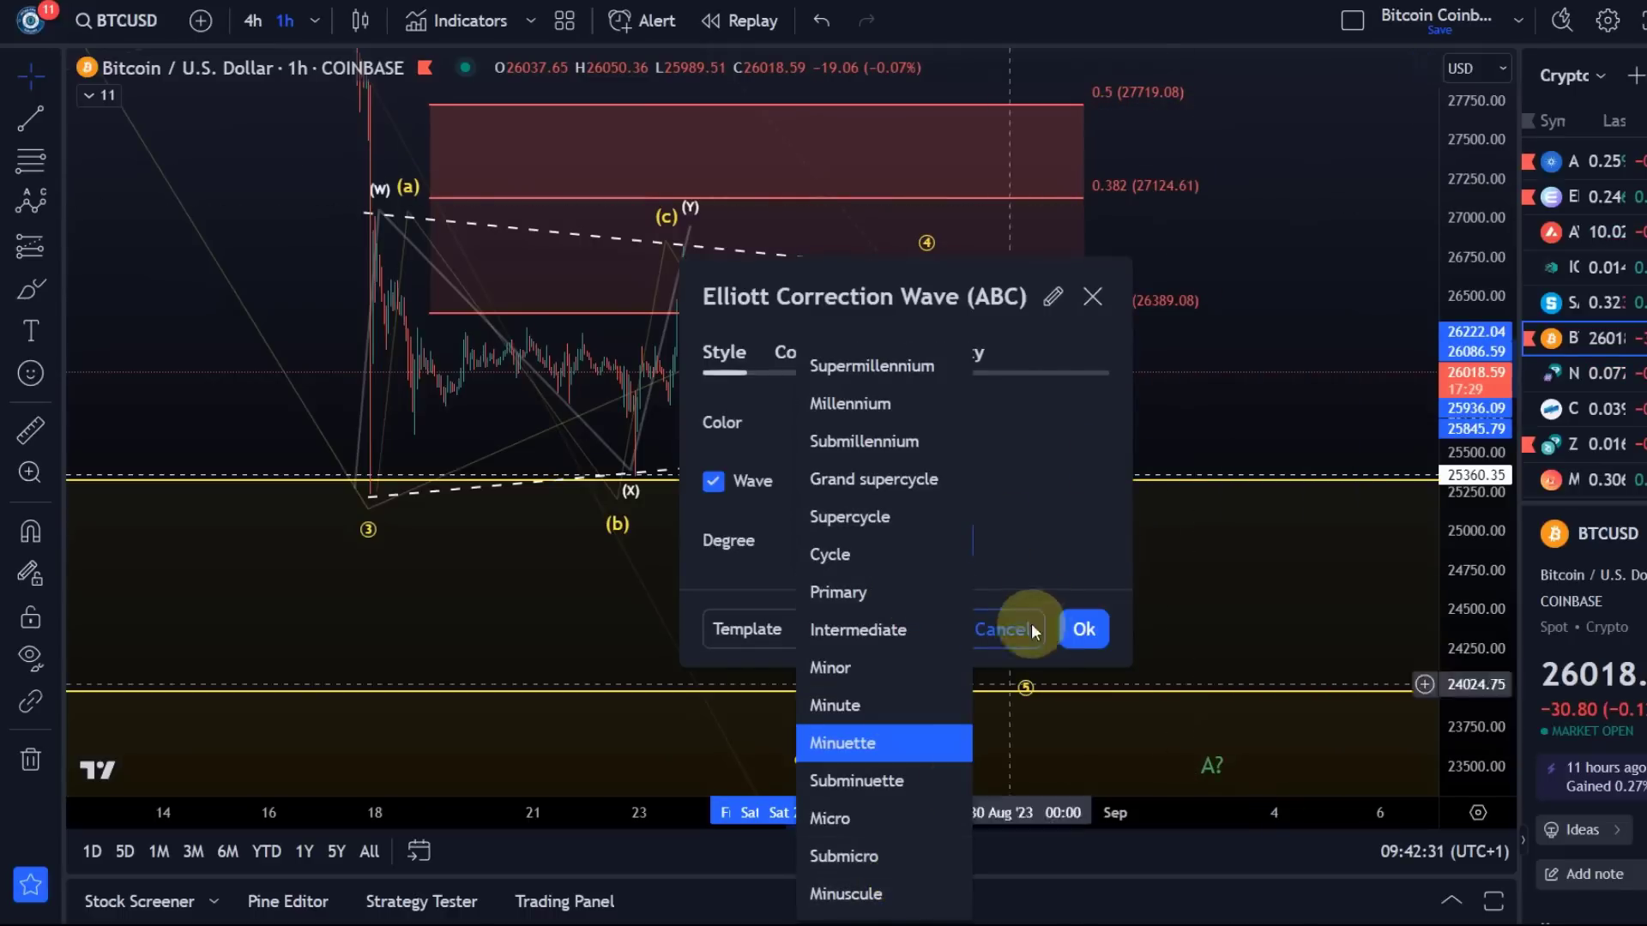
{"action": "left_click", "coordinate": [851, 856]}
{"action": "left_click", "coordinate": [1082, 624]}
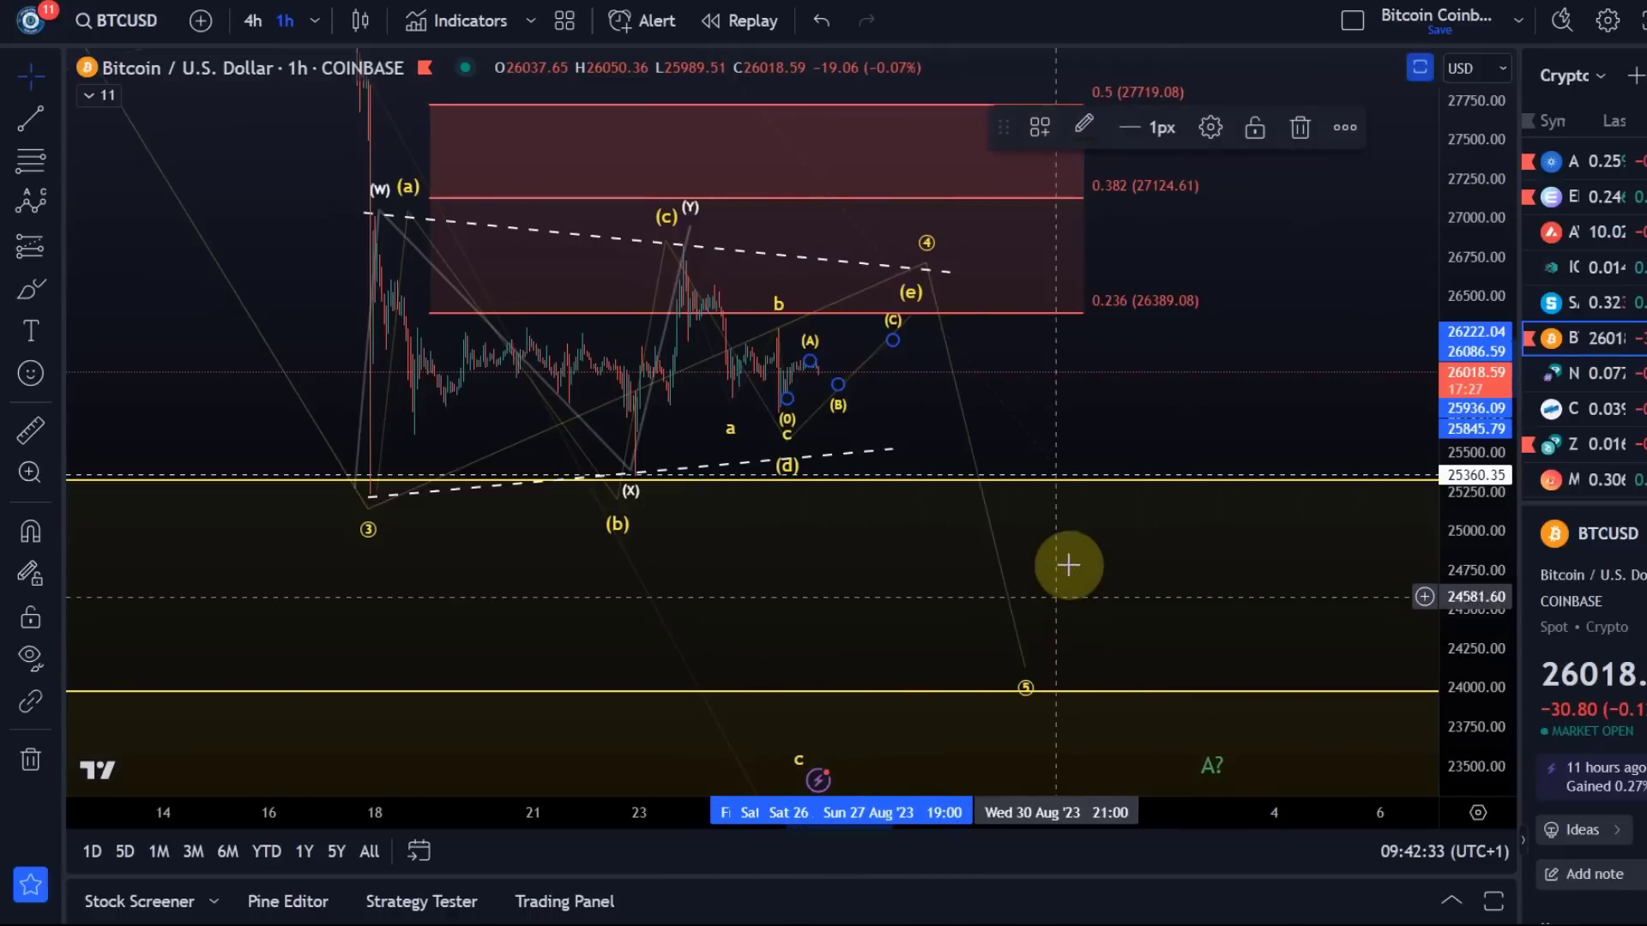
{"action": "left_click", "coordinate": [1210, 127]}
{"action": "left_click", "coordinate": [884, 540]}
{"action": "left_click", "coordinate": [849, 816]}
{"action": "left_click", "coordinate": [1084, 628]}
{"action": "left_click_drag", "start_coordinate": [1096, 419], "coordinate": [1106, 461]}
{"action": "scroll", "coordinate": [1107, 461], "scroll_direction": "up", "scroll_amount": 2}
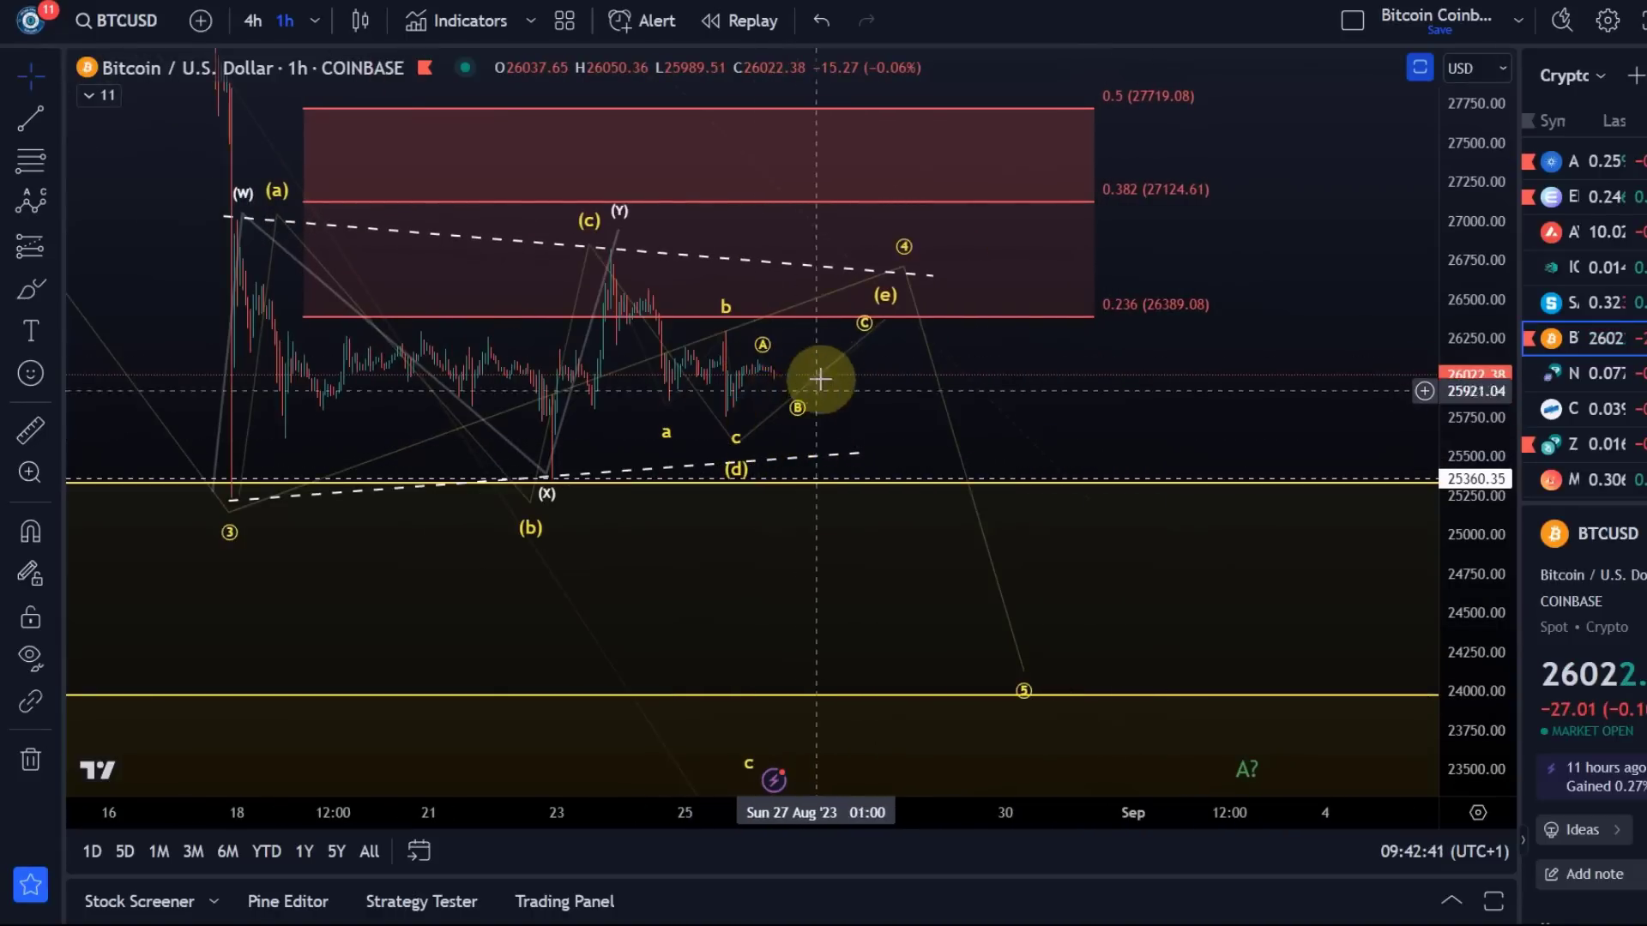
{"action": "scroll", "coordinate": [868, 346], "scroll_direction": "up", "scroll_amount": 2}
{"action": "left_click_drag", "start_coordinate": [867, 345], "coordinate": [1103, 423]}
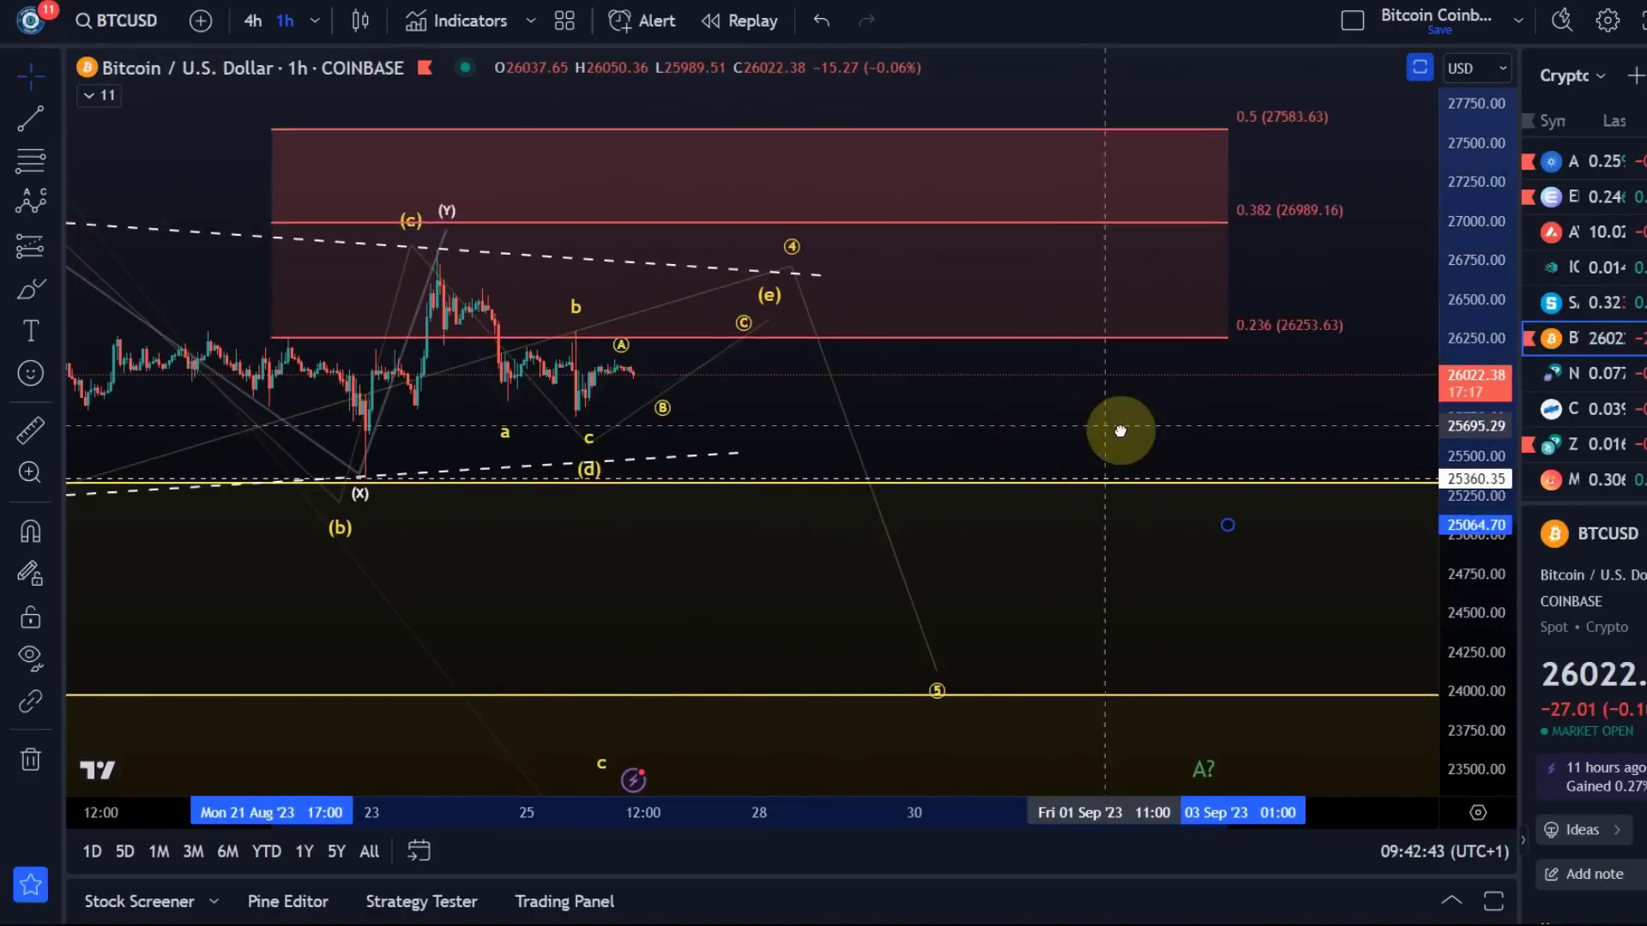
{"action": "left_click", "coordinate": [821, 19]}
Try an Elliott triangle wave (ABCDE) from about 25,790 at the 25 August low to about 26,035 on 28 August, and delete it
{"action": "left_click_drag", "start_coordinate": [995, 413], "coordinate": [1317, 183]}
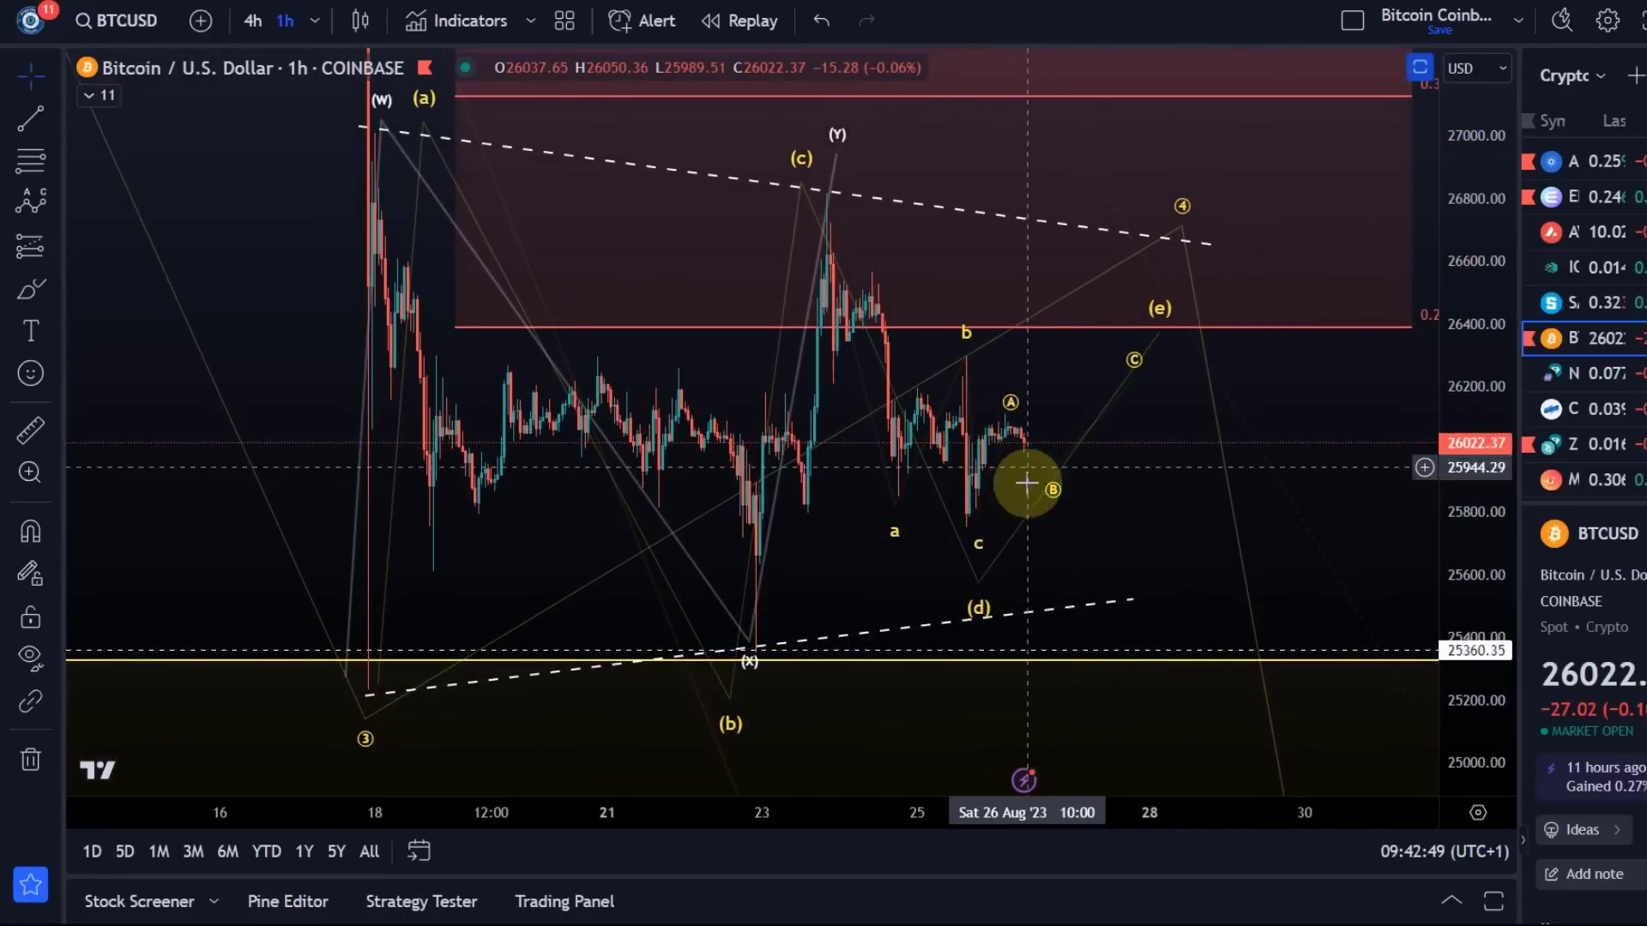
{"action": "left_click", "coordinate": [56, 206]}
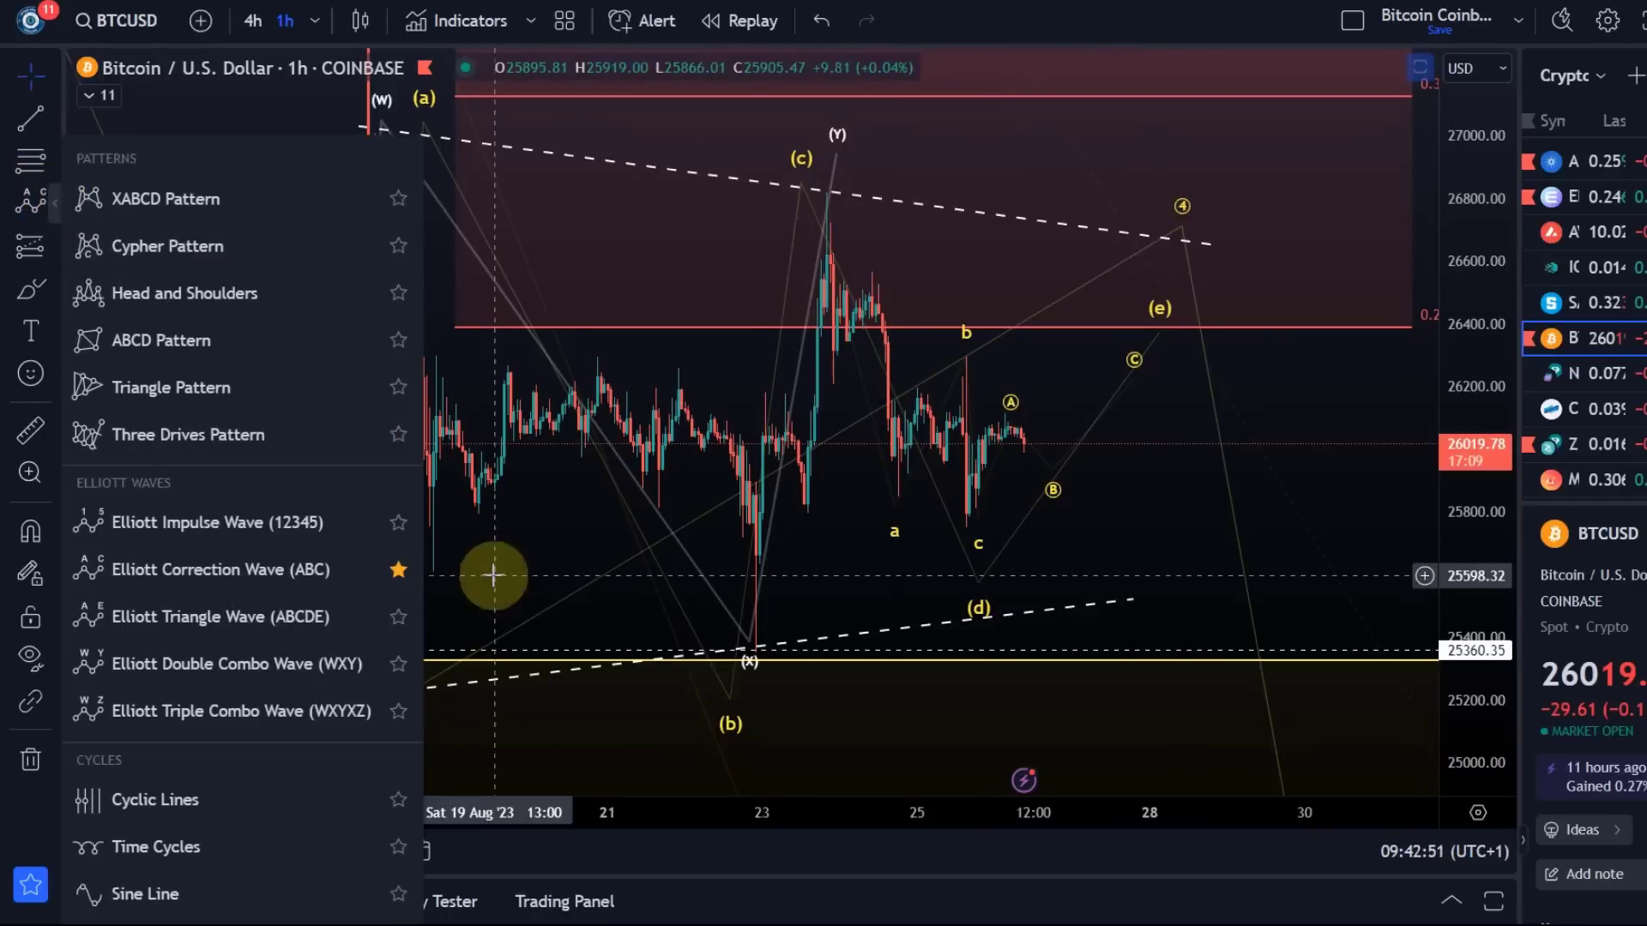
{"action": "left_click", "coordinate": [331, 604]}
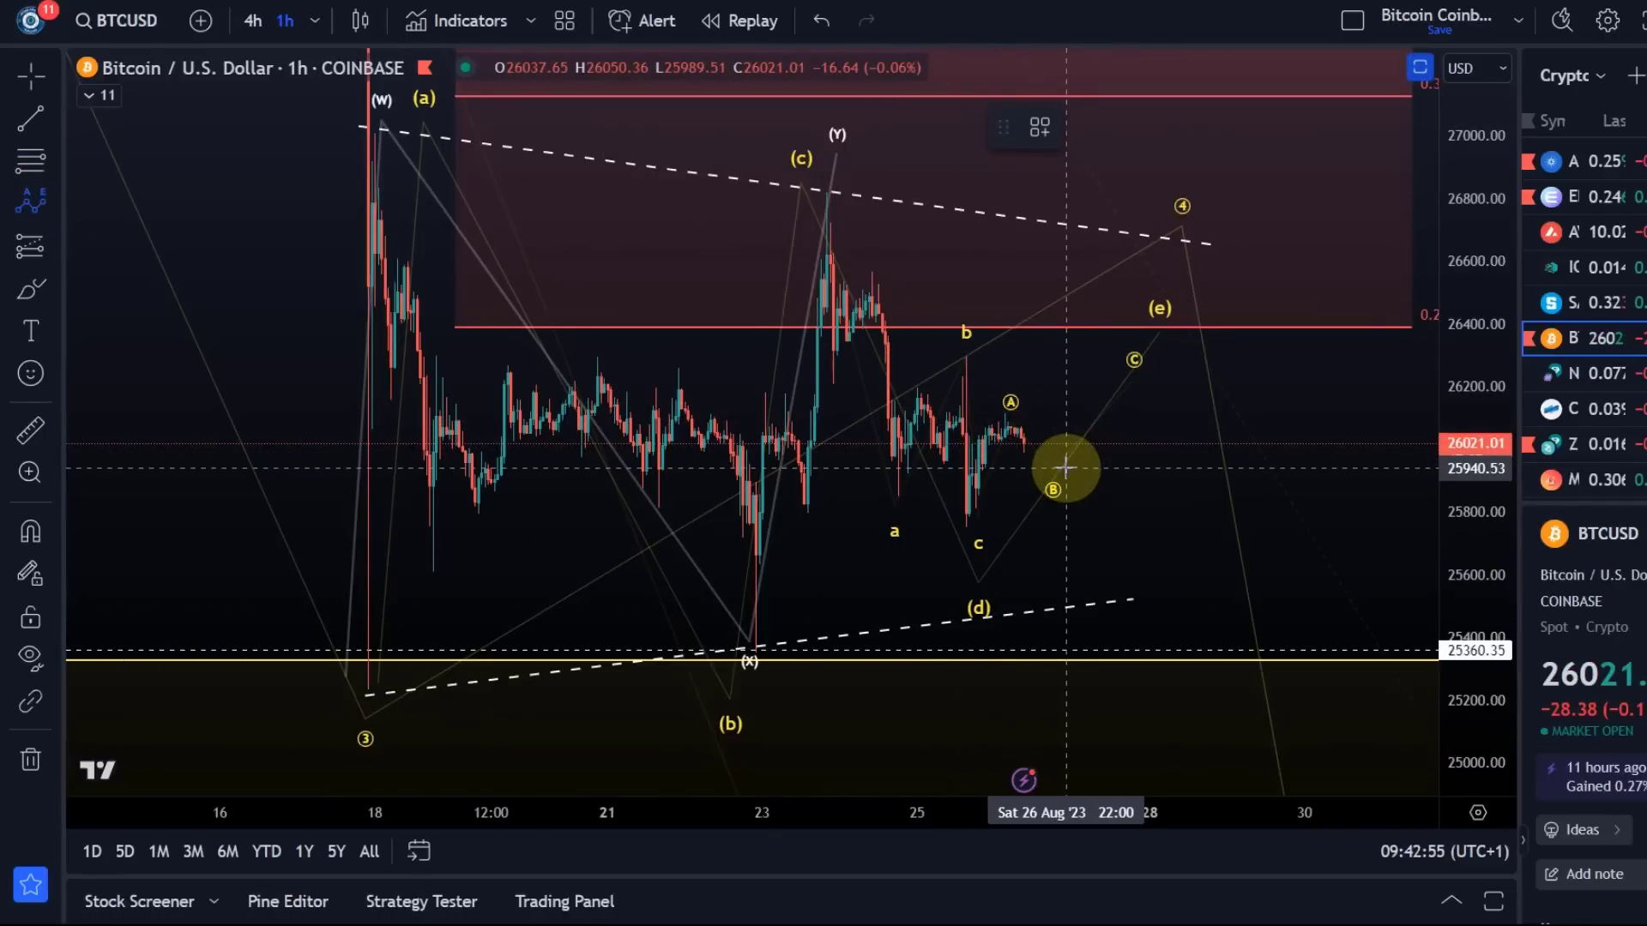
{"action": "left_click", "coordinate": [966, 515]}
{"action": "left_click", "coordinate": [994, 412]}
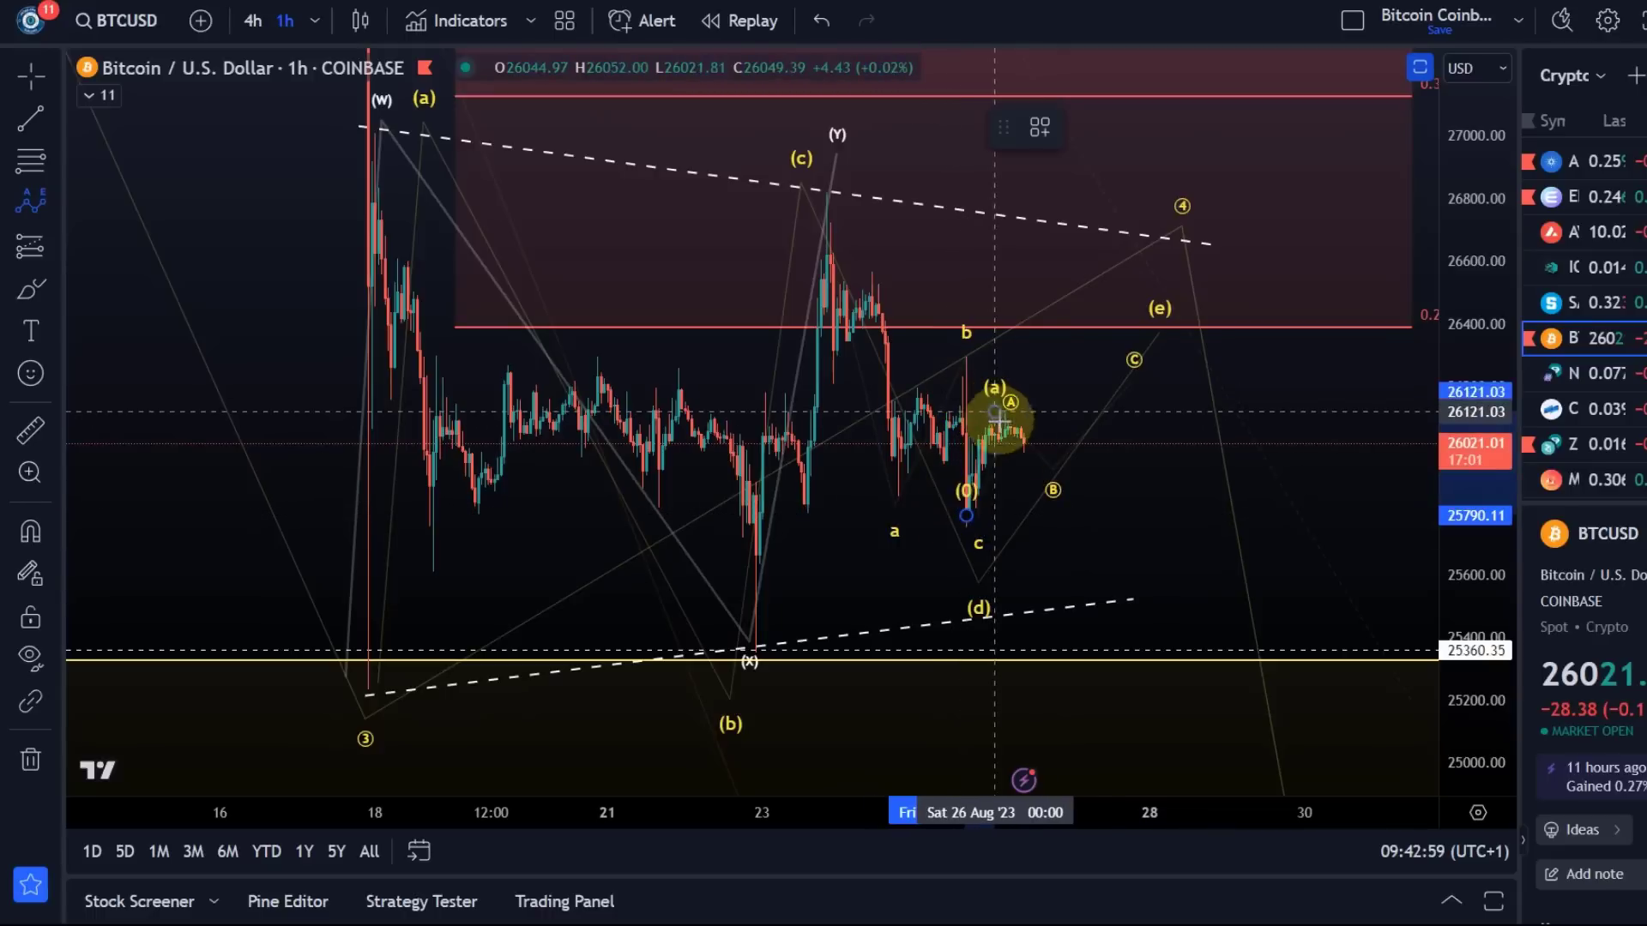
{"action": "left_click", "coordinate": [1037, 482]}
{"action": "left_click", "coordinate": [1085, 425]}
{"action": "left_click", "coordinate": [1124, 463]}
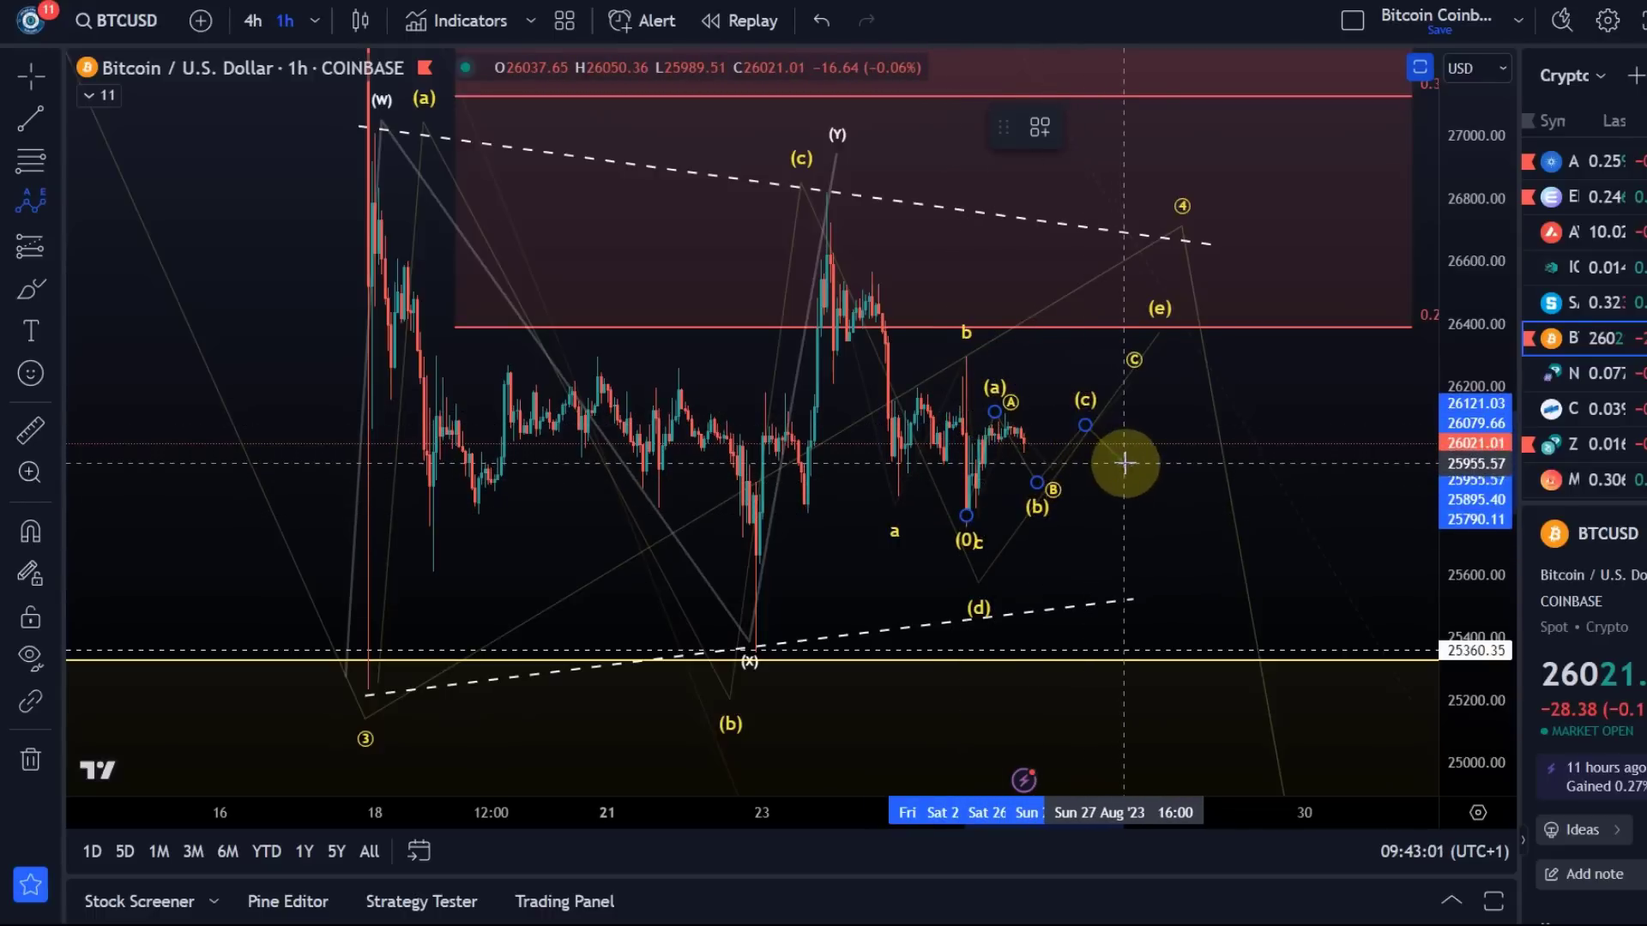
{"action": "left_click", "coordinate": [1176, 439]}
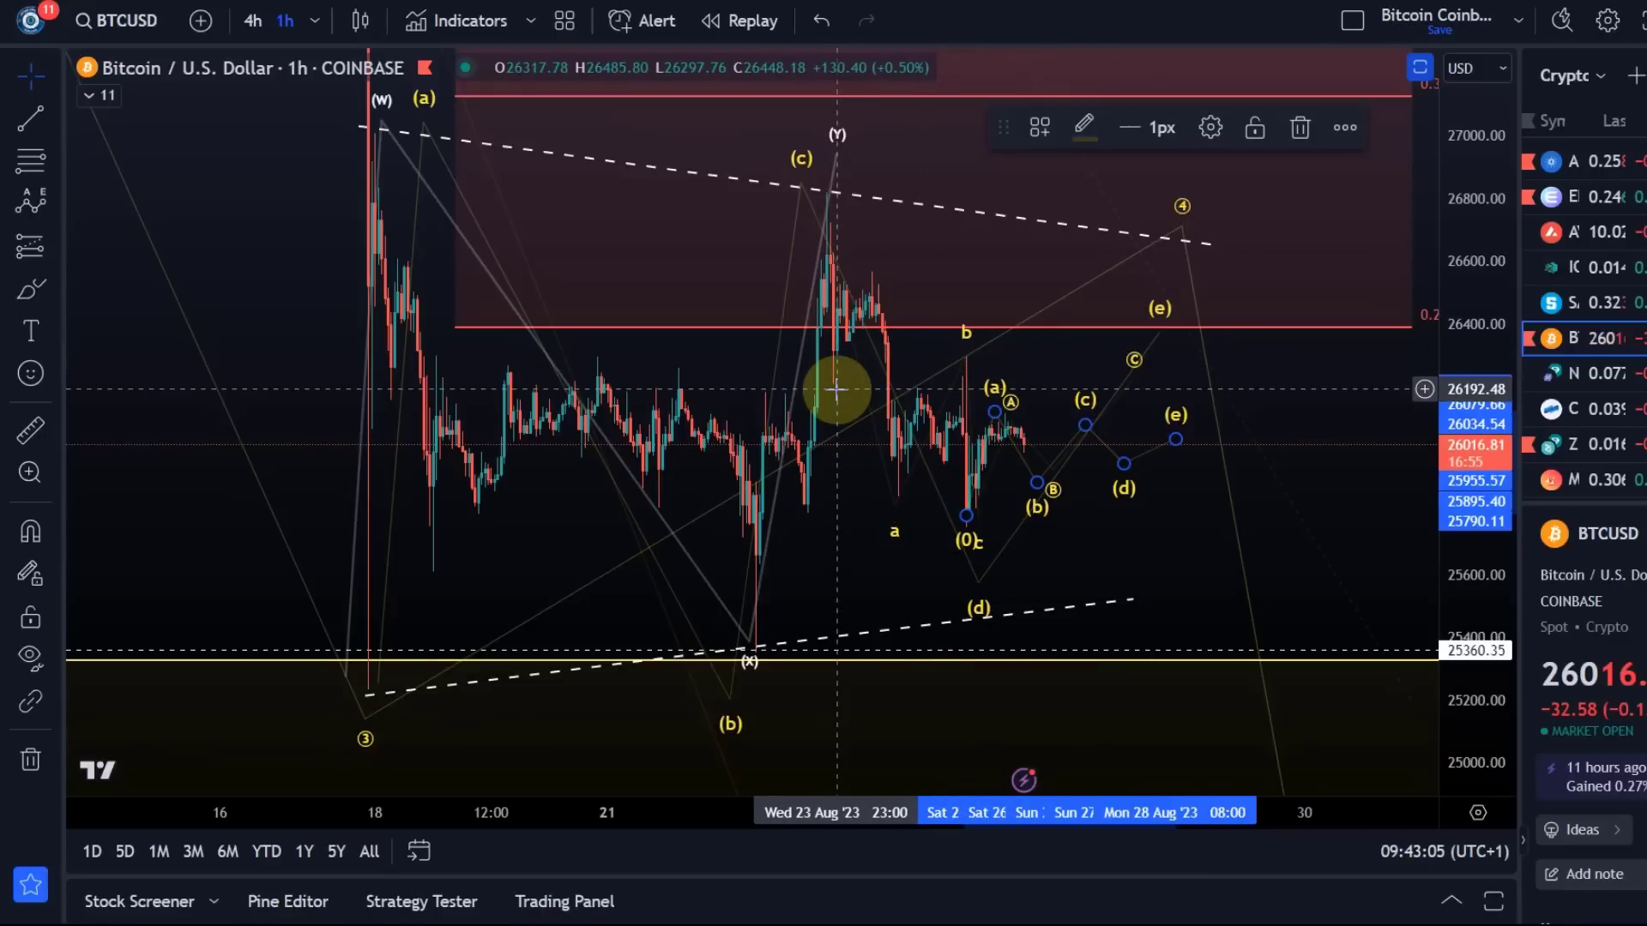
{"action": "key", "text": "Delete"}
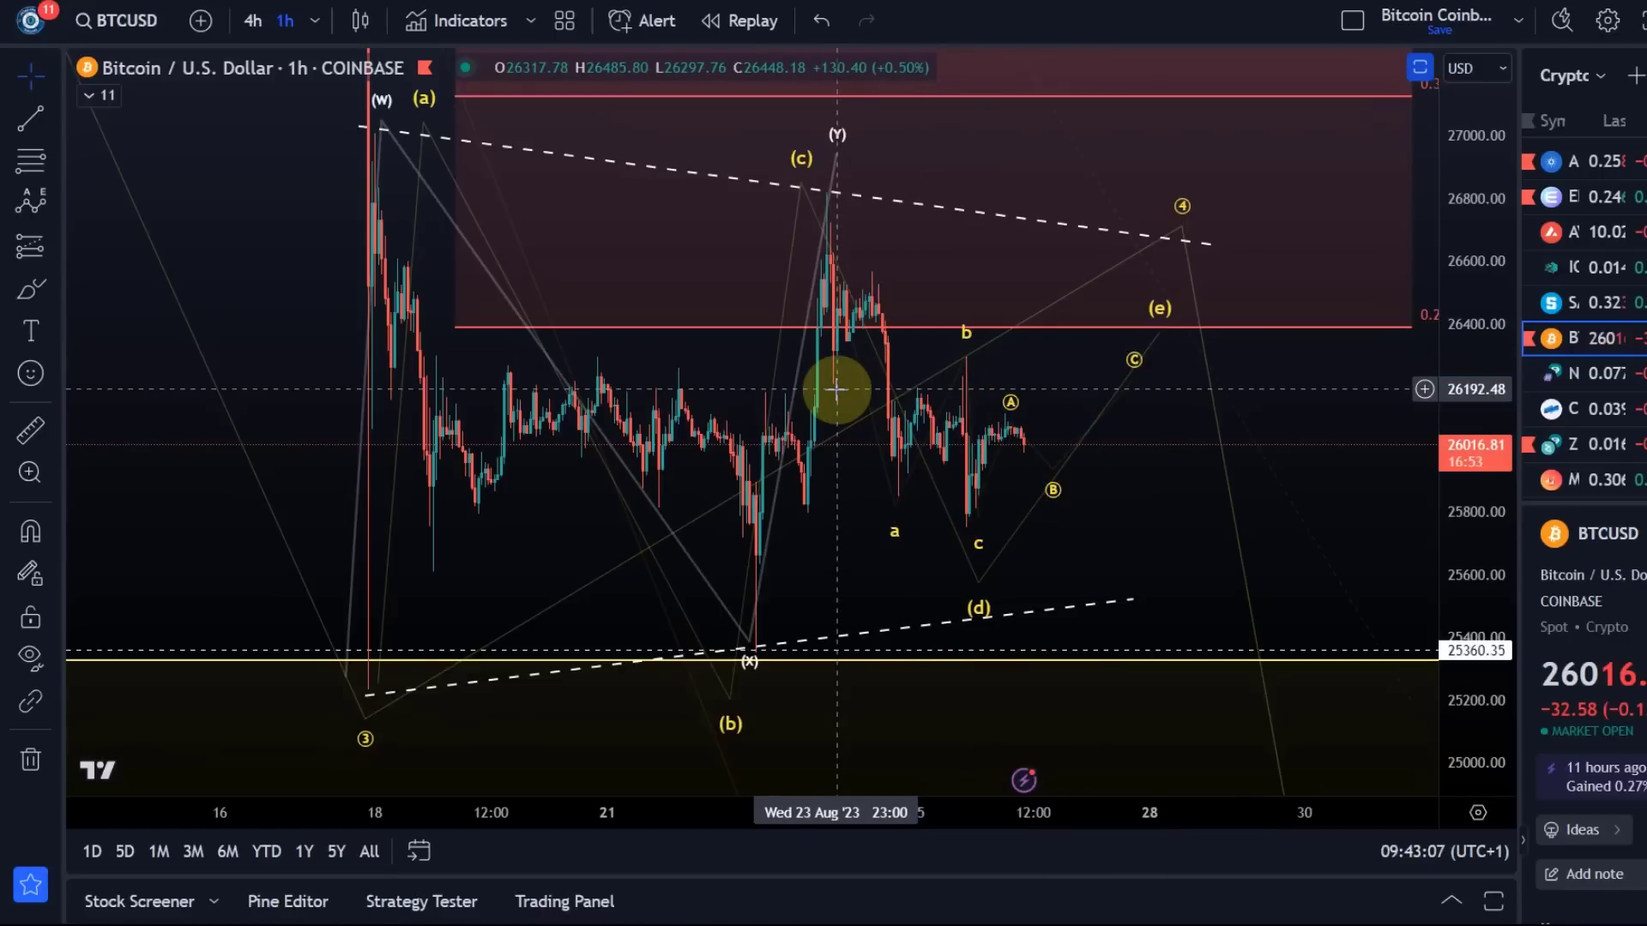
Try the circled 4 label above (Y) at about 27,239 on 23 August, and return it above the (e) label on 28 August
{"action": "left_click", "coordinate": [902, 536]}
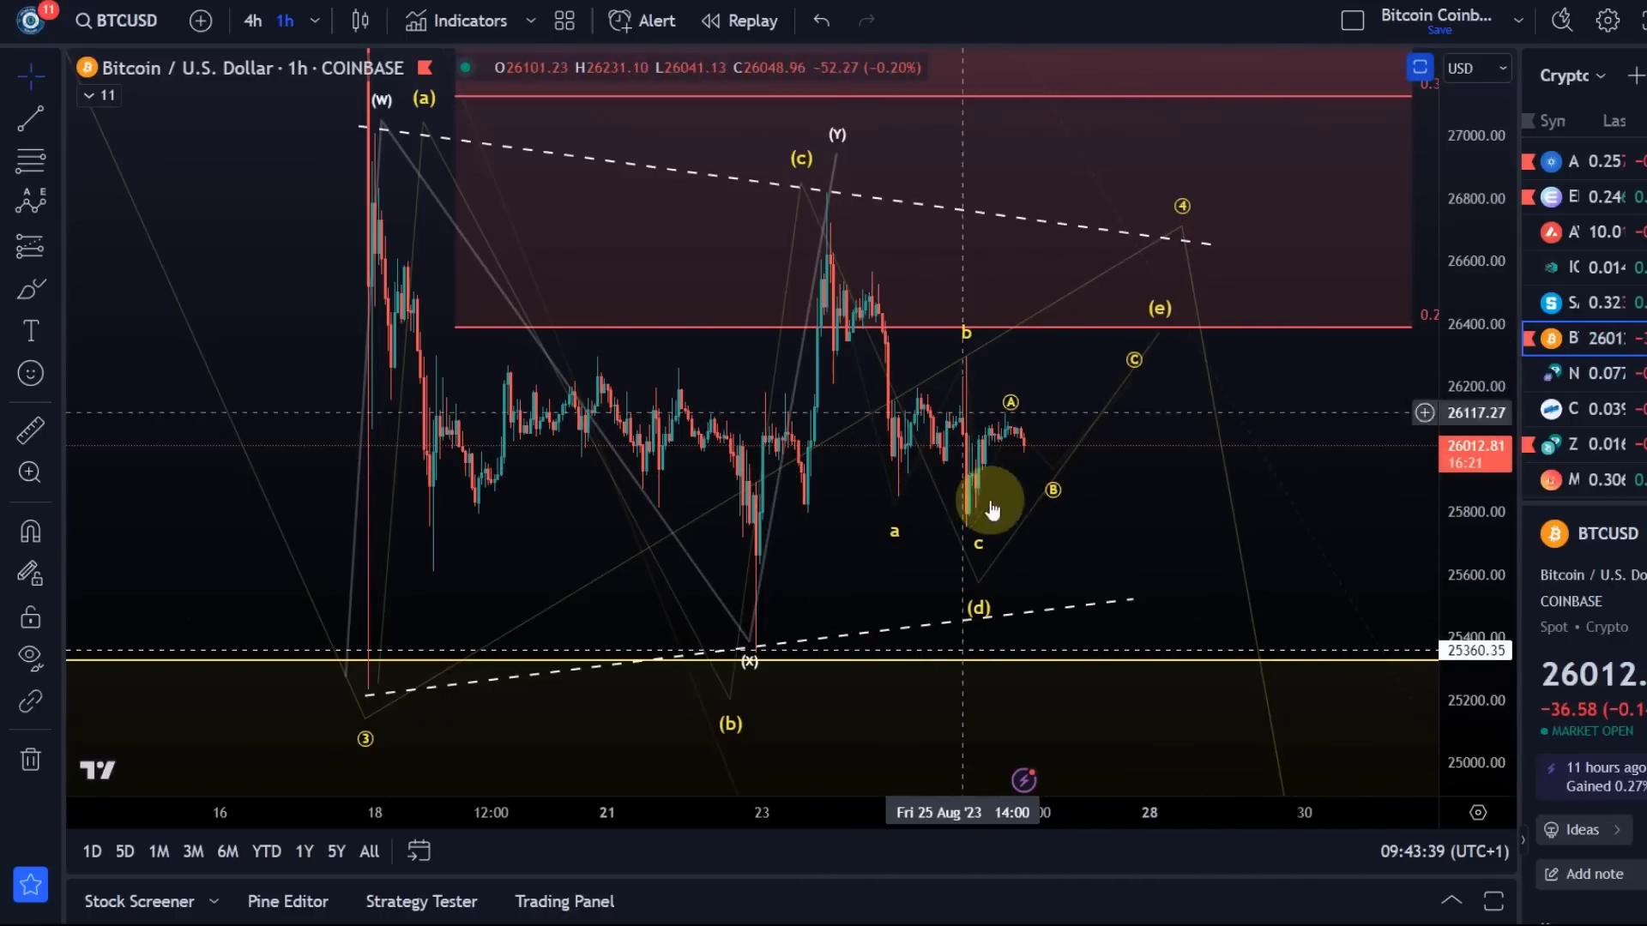
{"action": "scroll", "coordinate": [1201, 441], "scroll_direction": "down", "scroll_amount": 3}
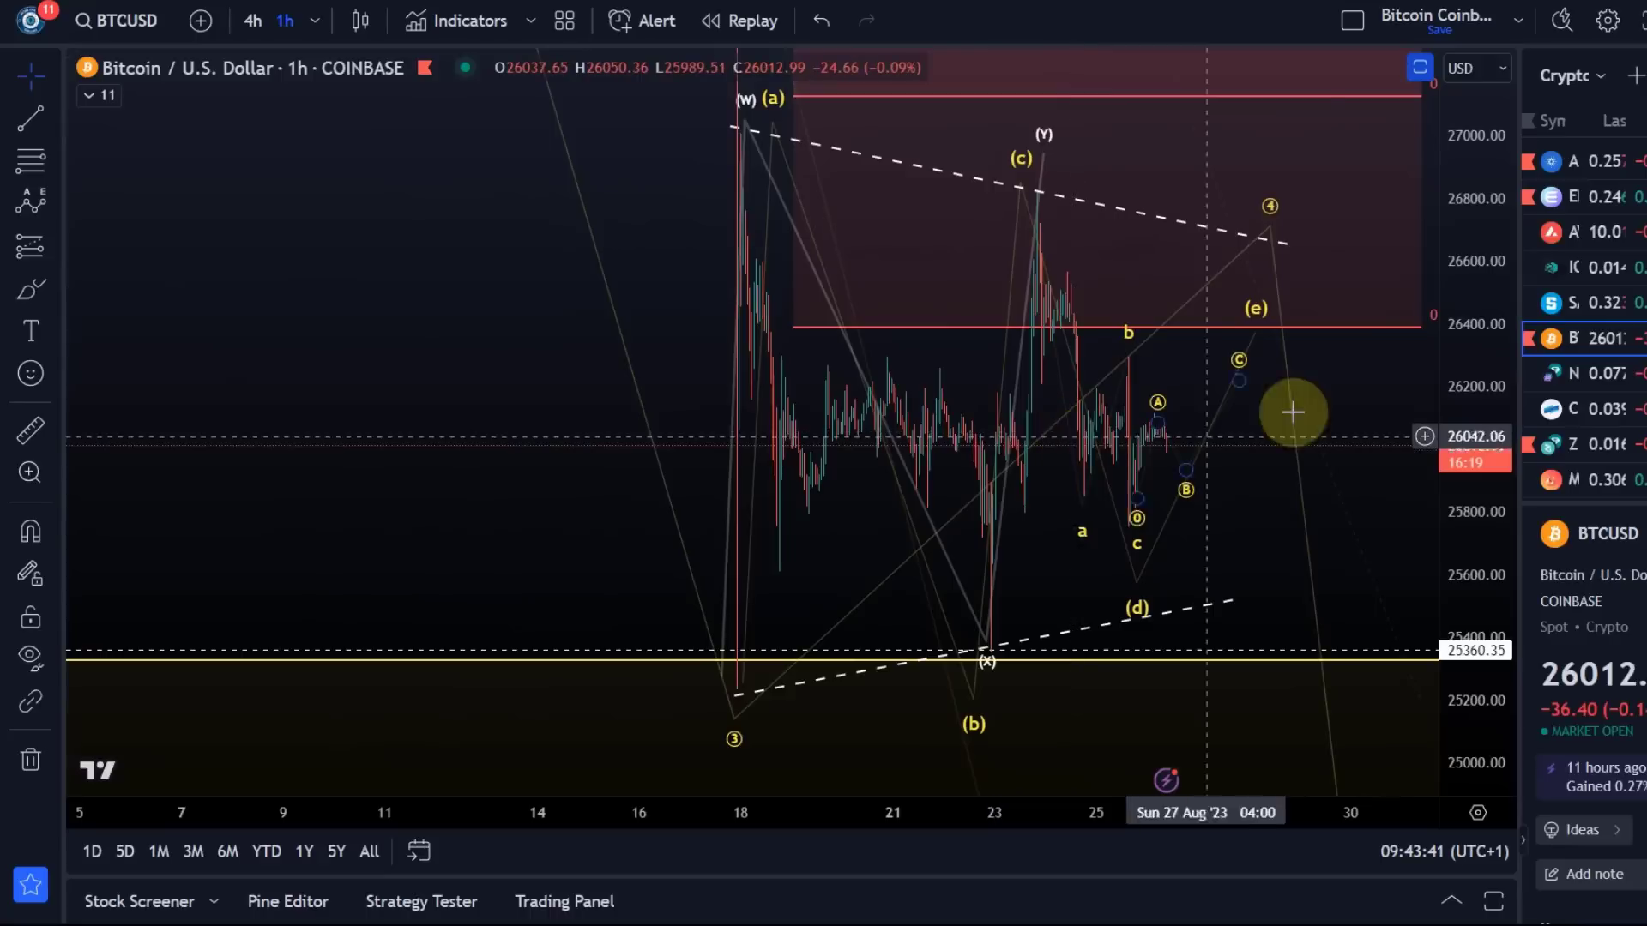
{"action": "left_click_drag", "start_coordinate": [1471, 339], "coordinate": [1471, 514]}
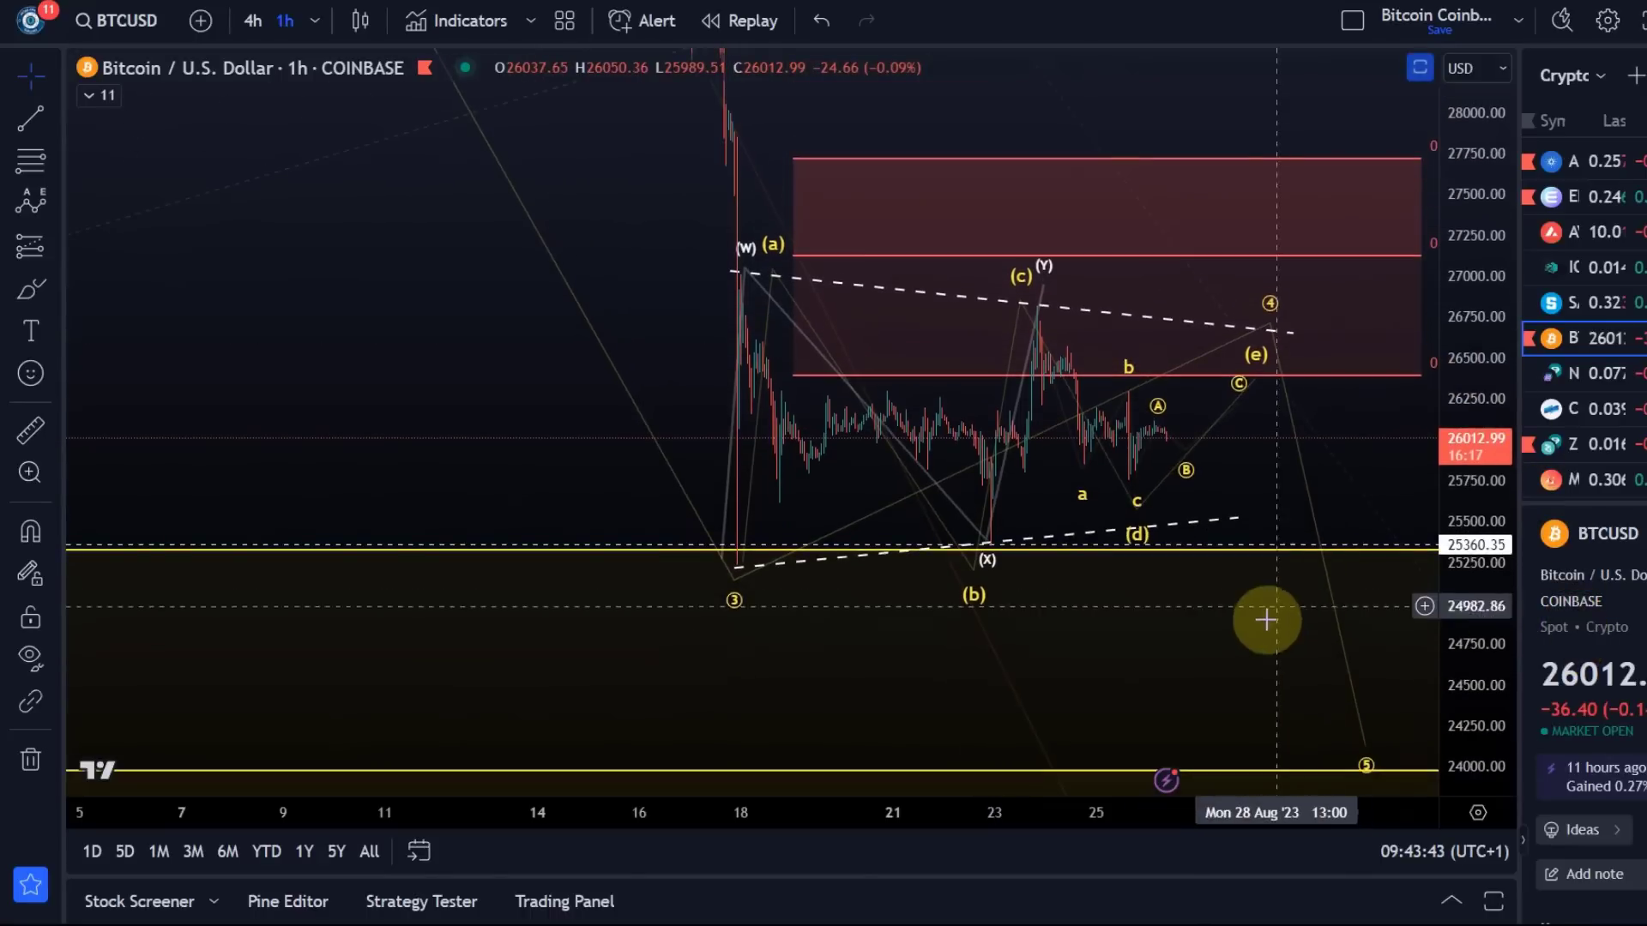
{"action": "left_click_drag", "start_coordinate": [1273, 607], "coordinate": [870, 560]}
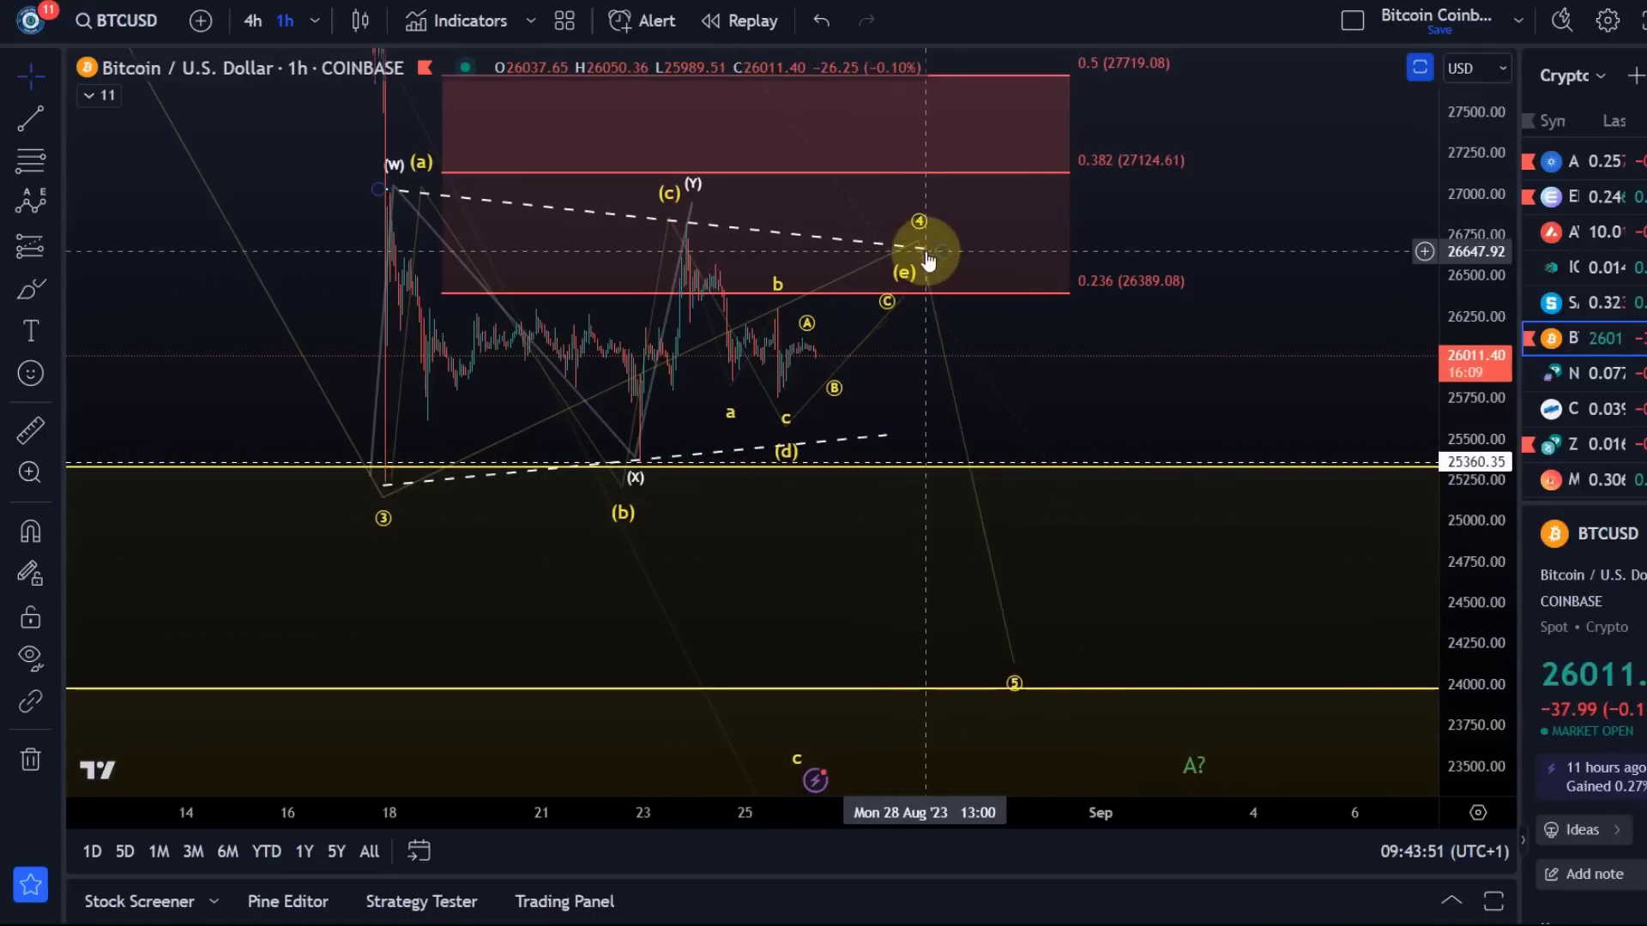
{"action": "mouse_move", "coordinate": [918, 244]}
{"action": "left_mouse_down"}
{"action": "mouse_move", "coordinate": [816, 166]}
{"action": "mouse_move", "coordinate": [691, 163]}
{"action": "left_mouse_up"}
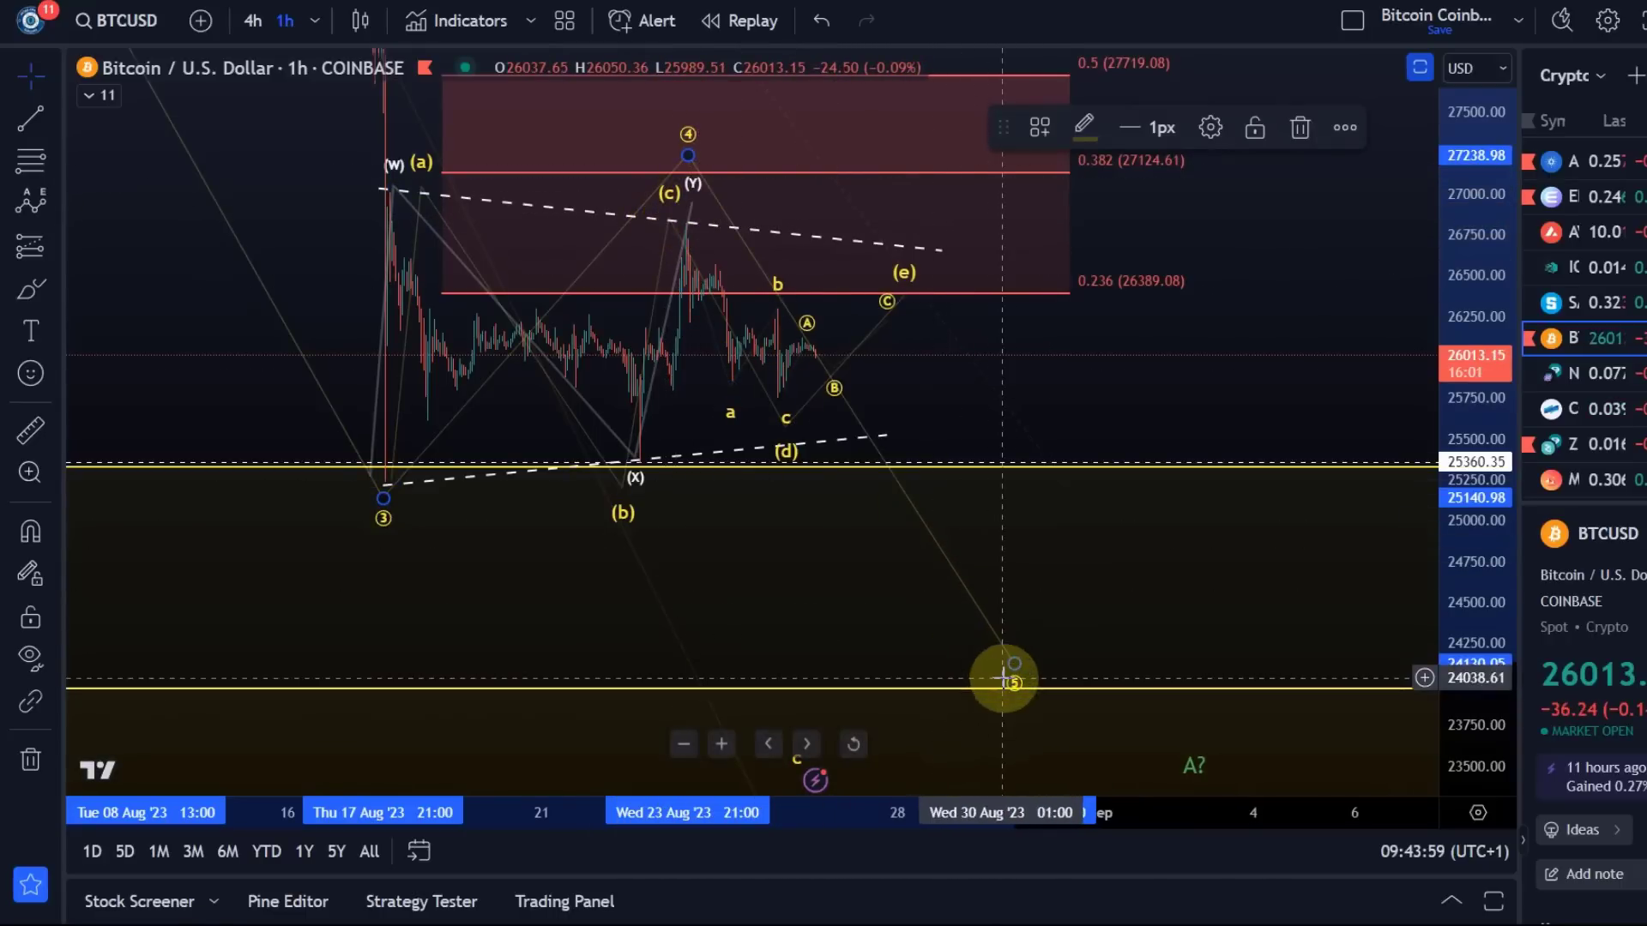
{"action": "left_click", "coordinate": [686, 160]}
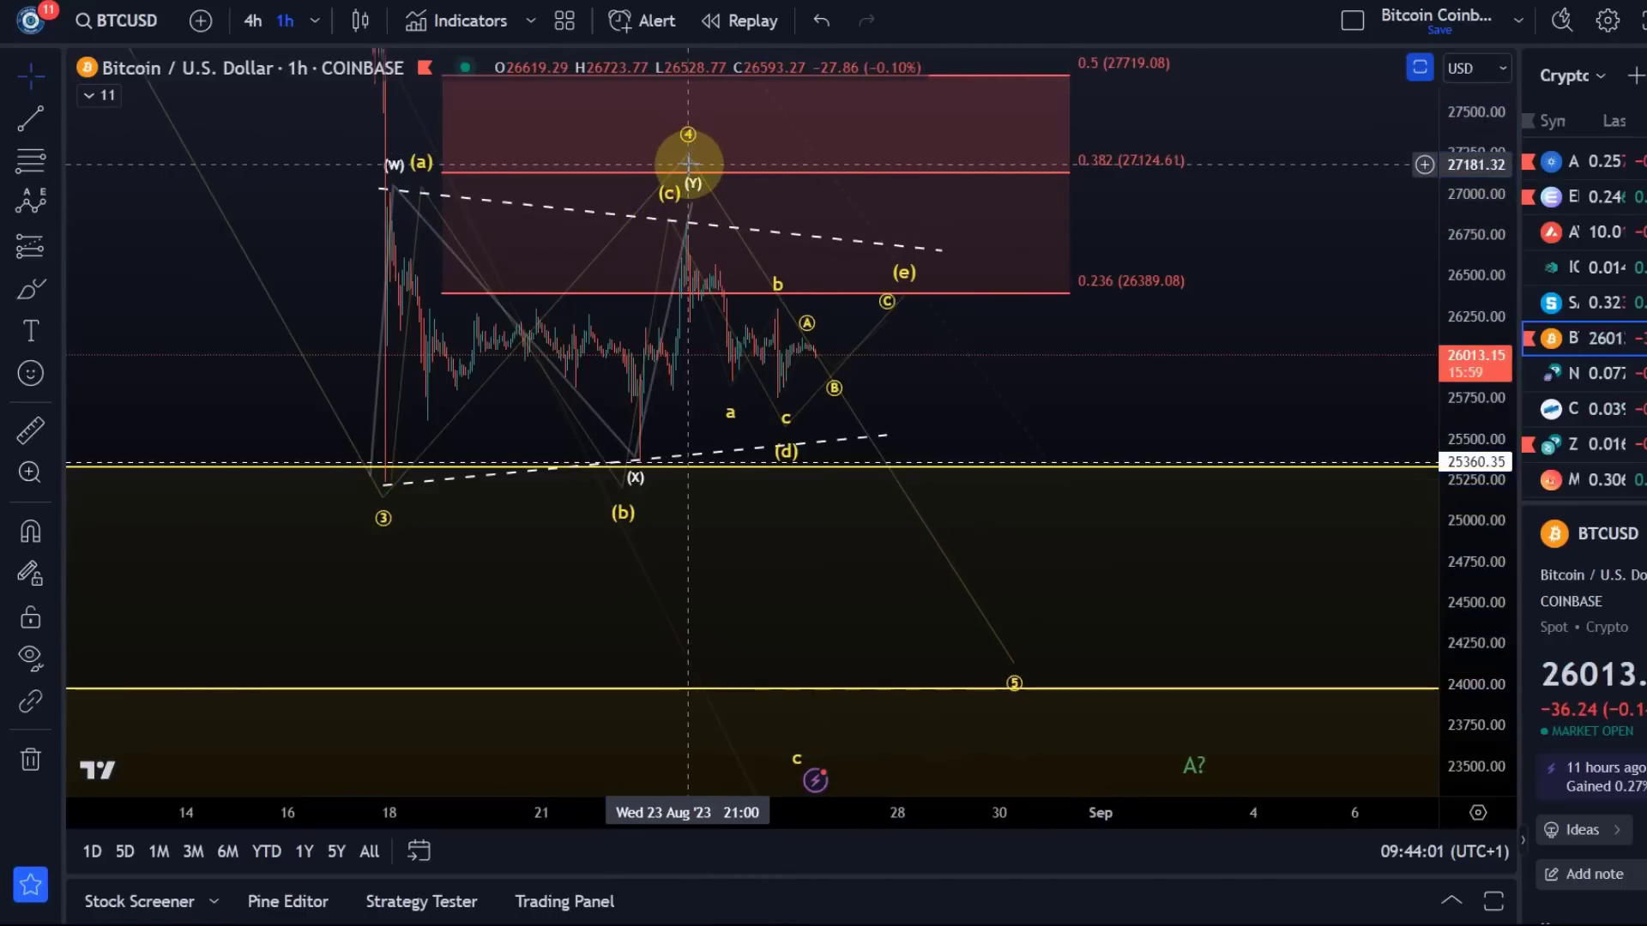
{"action": "mouse_move", "coordinate": [691, 161]}
{"action": "left_mouse_down"}
{"action": "mouse_move", "coordinate": [944, 209]}
{"action": "mouse_move", "coordinate": [917, 235]}
{"action": "left_mouse_up"}
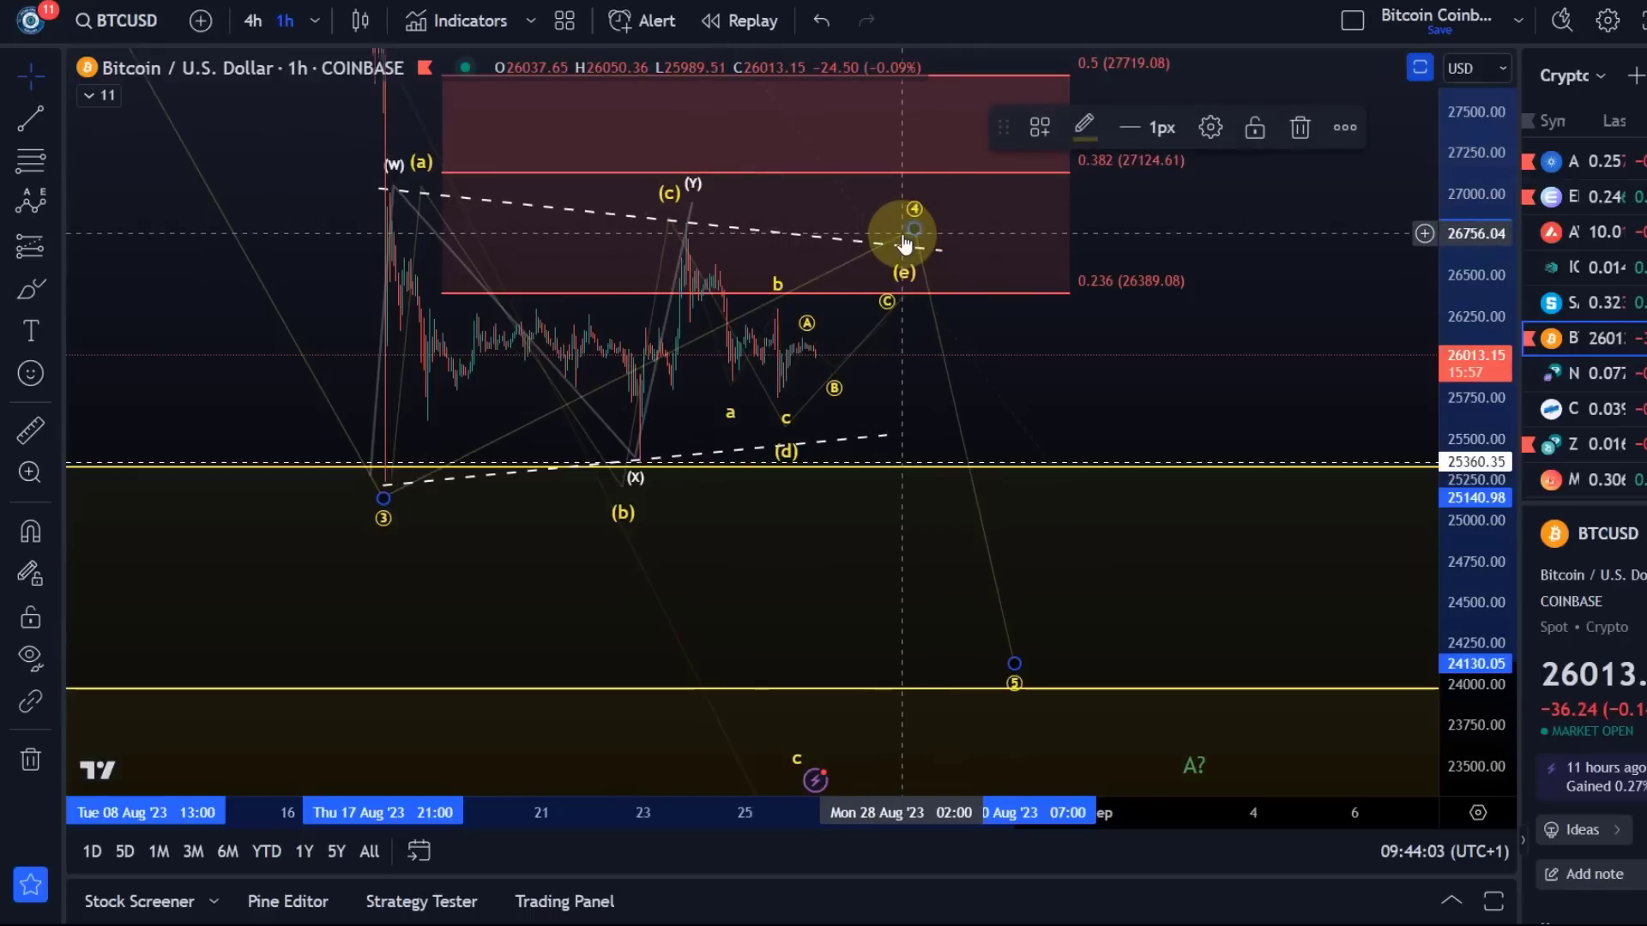